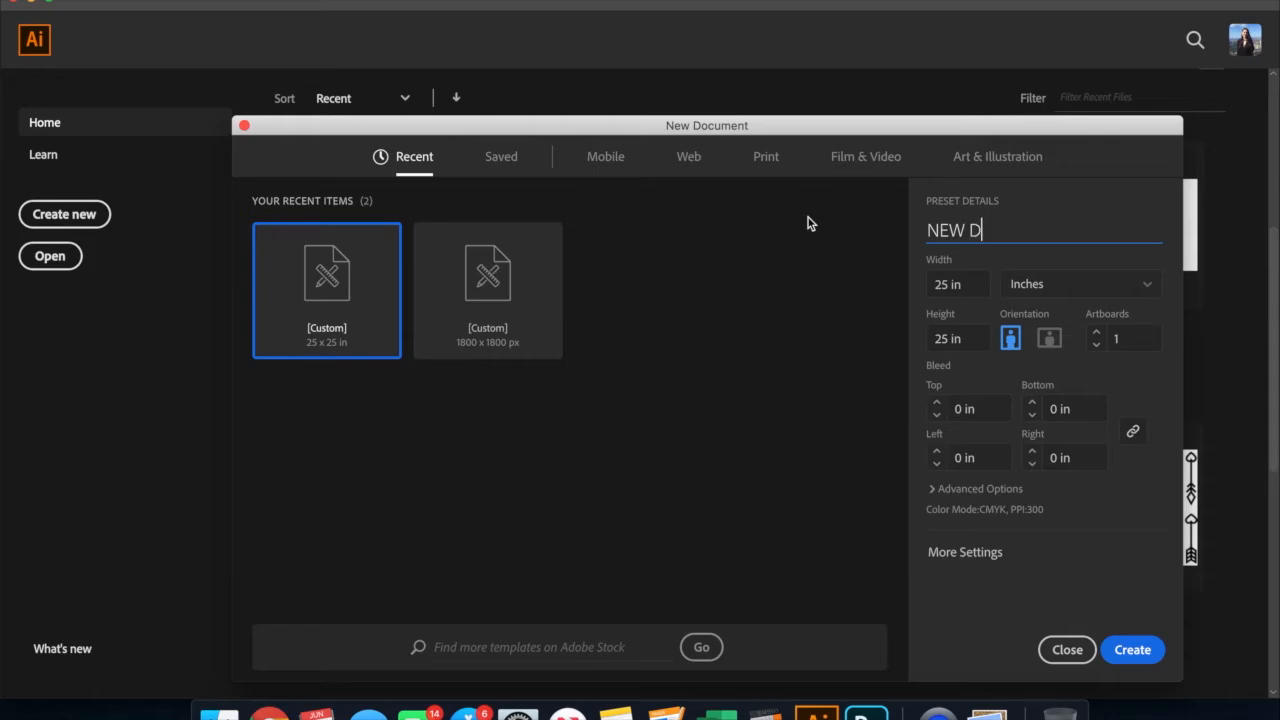
# Step: Create the 25 x 25 in document NEW DESIGN and place the text ZOOM in the upper part of the artboard
pyautogui.press('Return')
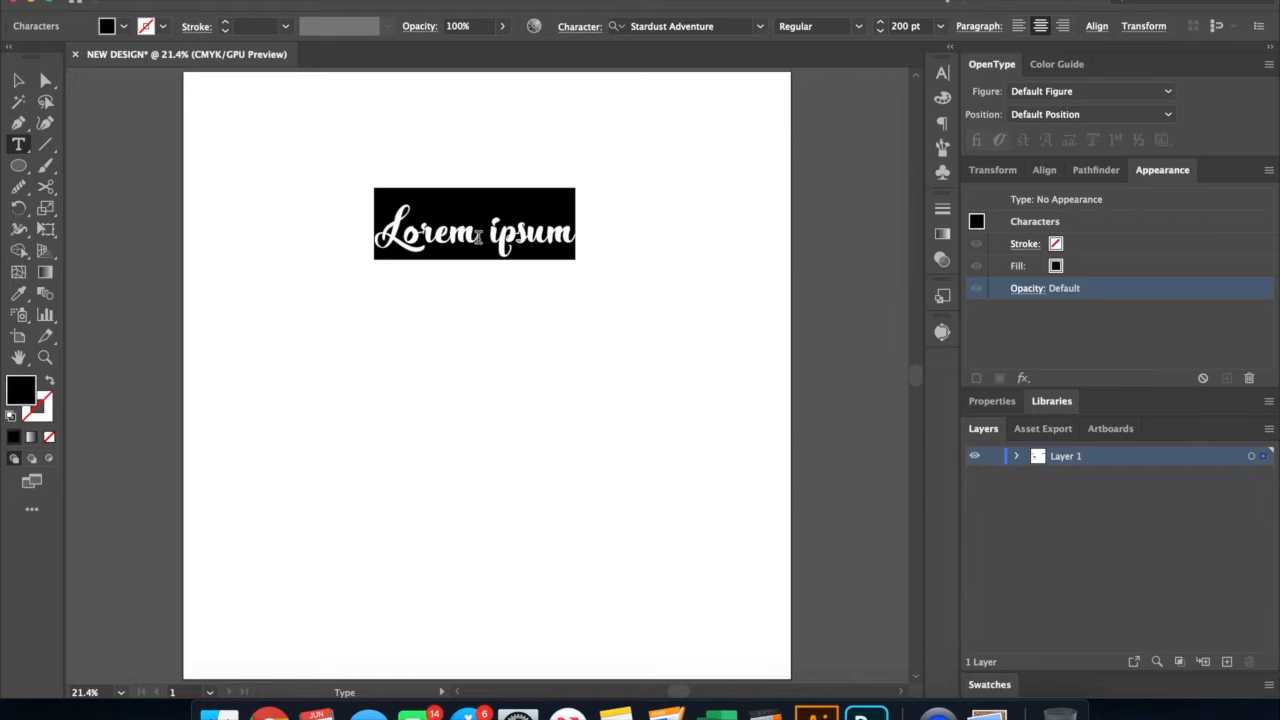
pyautogui.write('ZOOM')
pyautogui.press('Escape')
# Step: Change the font of the ZOOM text to Porn Star Academy
pyautogui.click(759, 26)
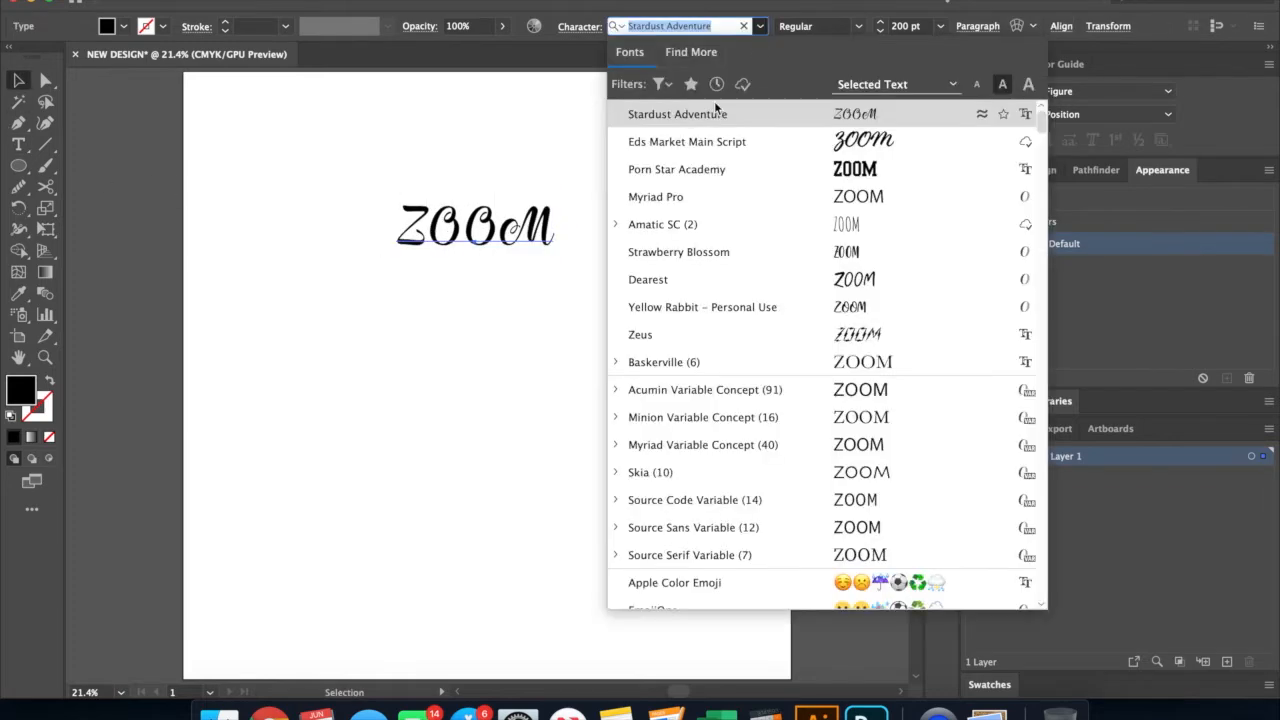
pyautogui.click(661, 84)
pyautogui.click(661, 84)
pyautogui.write('colo')
pyautogui.press('BackSpace')
pyautogui.press('BackSpace')
pyautogui.press('BackSpace')
pyautogui.press('BackSpace')
pyautogui.write('PORN')
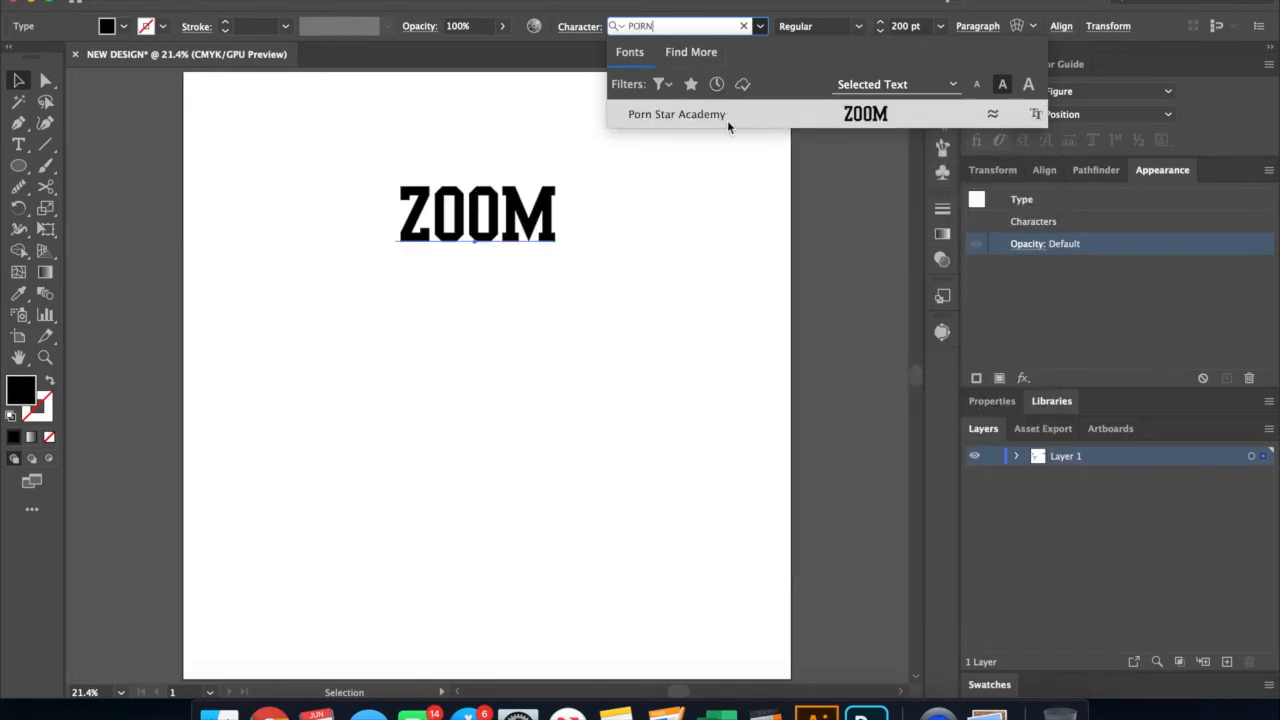
pyautogui.click(727, 120)
pyautogui.click(612, 294)
# Step: Set the ZOOM text to a 300 pt font size and 125% horizontal scale
pyautogui.click(476, 214)
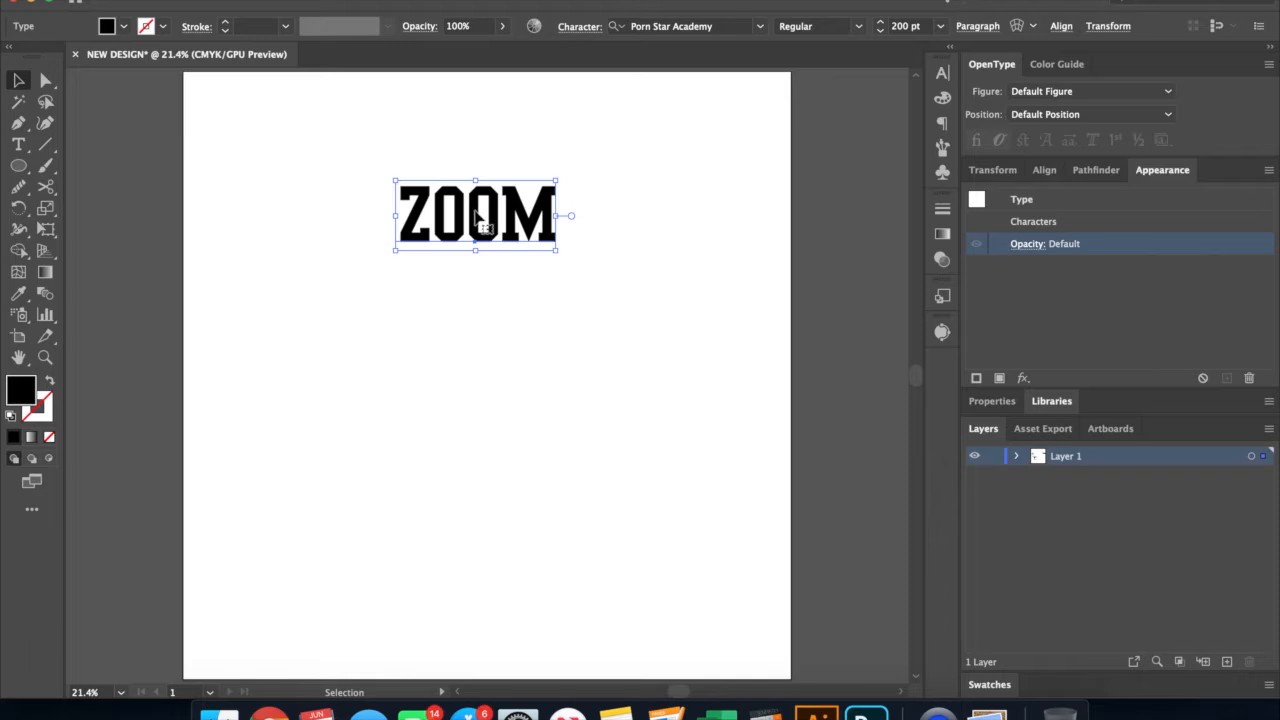
pyautogui.doubleClick(904, 26)
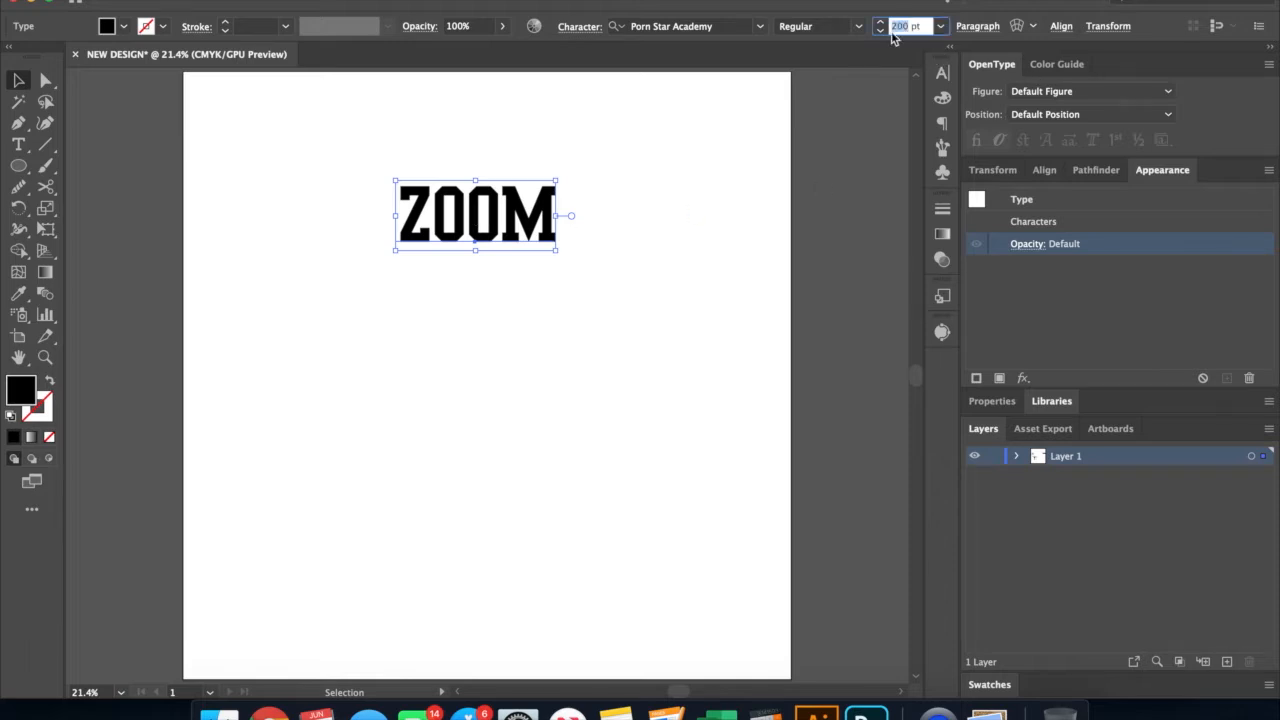
pyautogui.write('300')
pyautogui.press('Return')
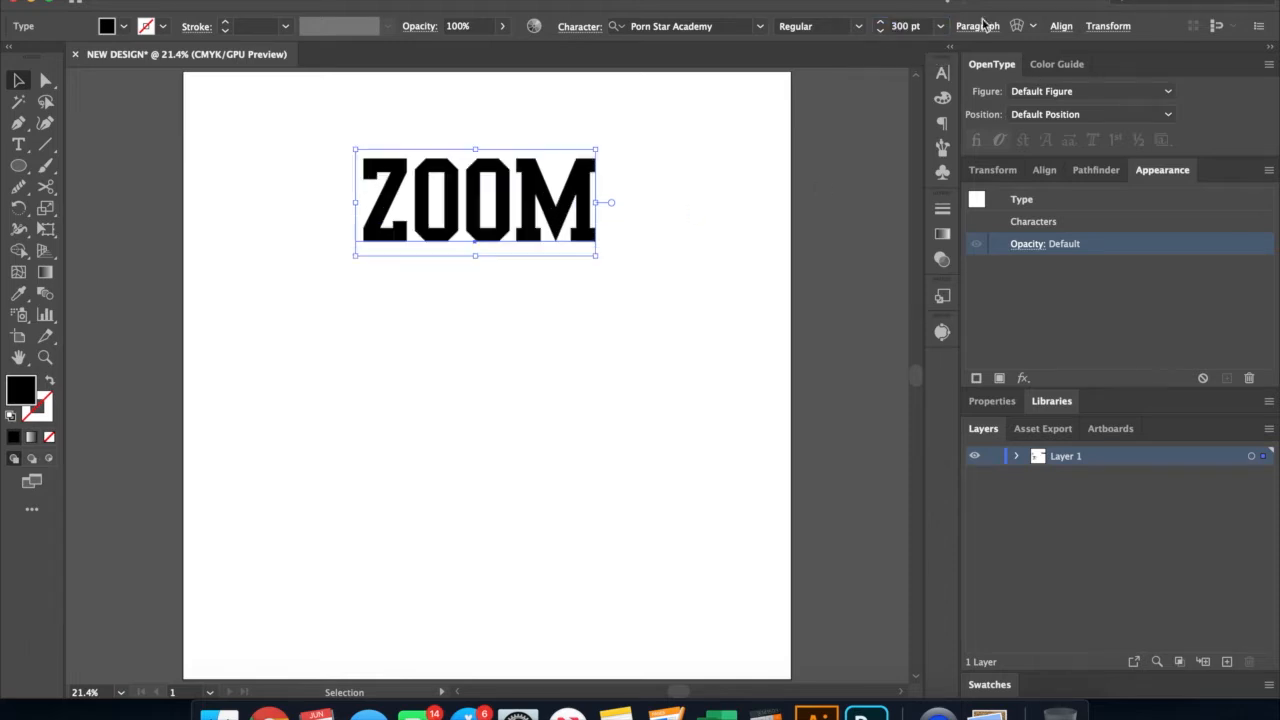
pyautogui.click(942, 73)
pyautogui.click(874, 196)
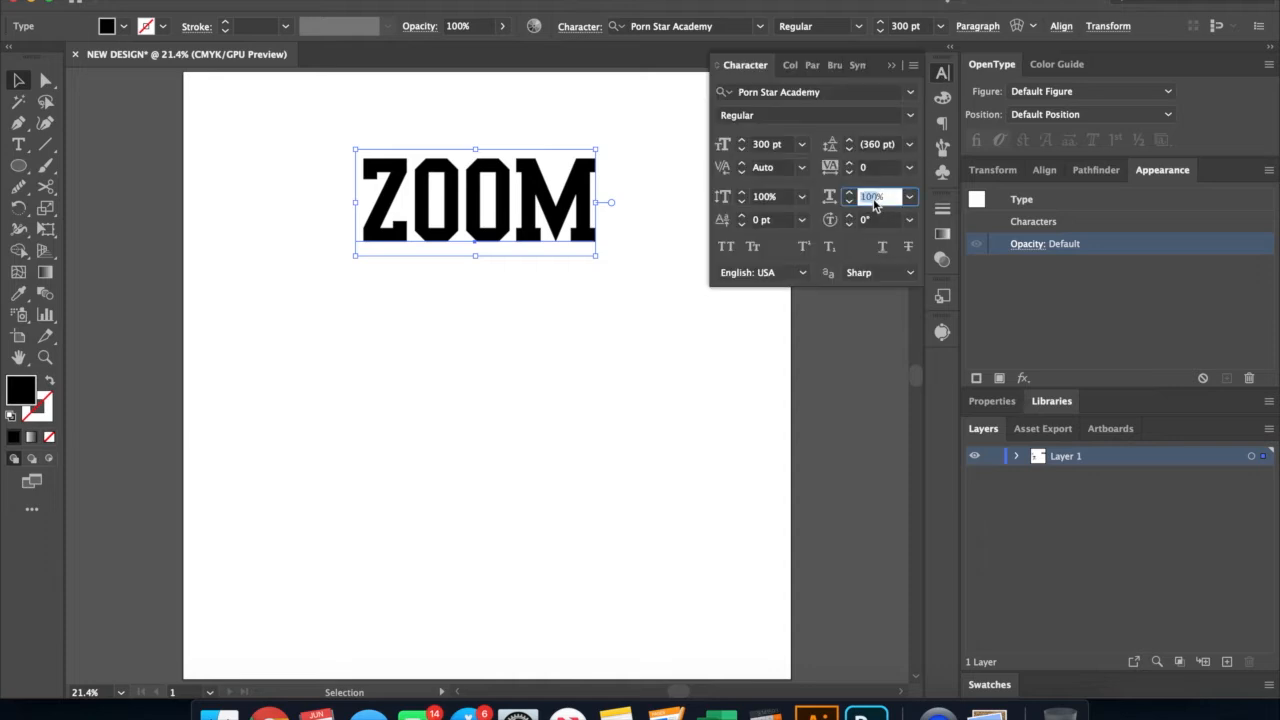
pyautogui.press('Return')
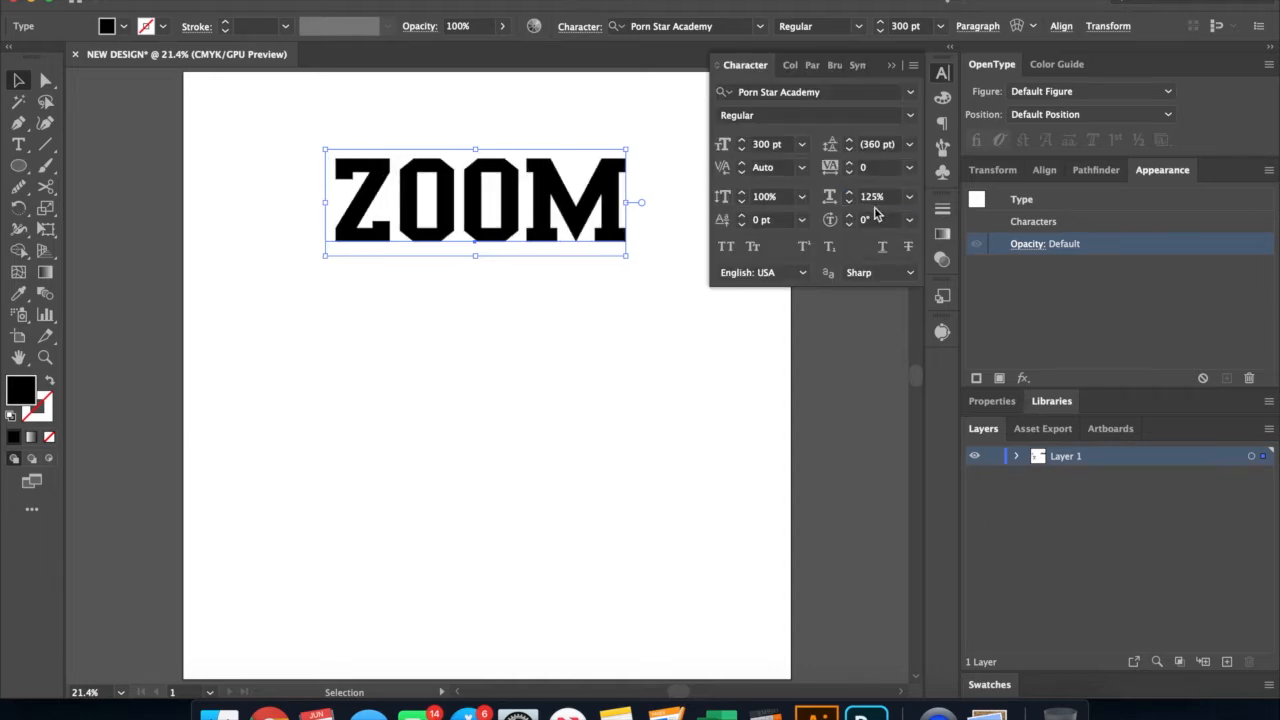
# Step: Set the ZOOM text's tracking to 25, font size to 400 pt and vertical scale to 115%
pyautogui.click(866, 167)
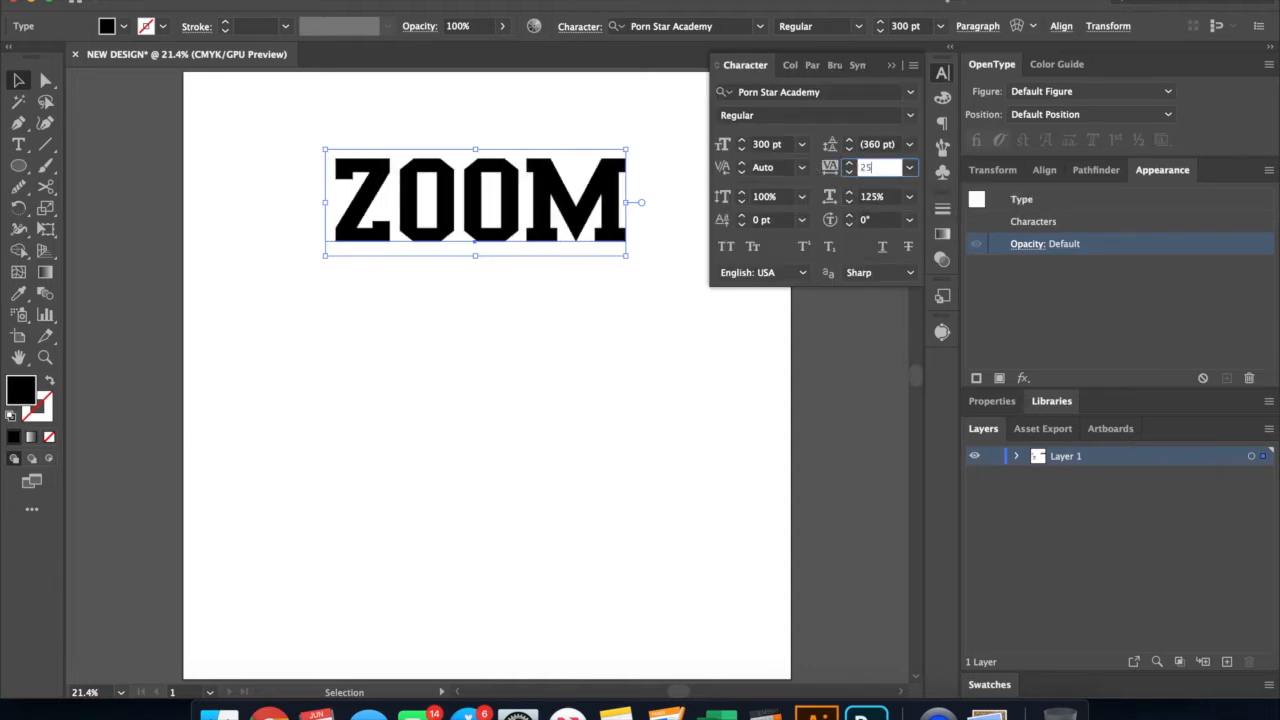
pyautogui.write('25')
pyautogui.press('Return')
pyautogui.click(766, 146)
pyautogui.write('400')
pyautogui.press('Return')
pyautogui.click(773, 195)
pyautogui.write('115')
pyautogui.press('Return')
pyautogui.press('super+shift+a')
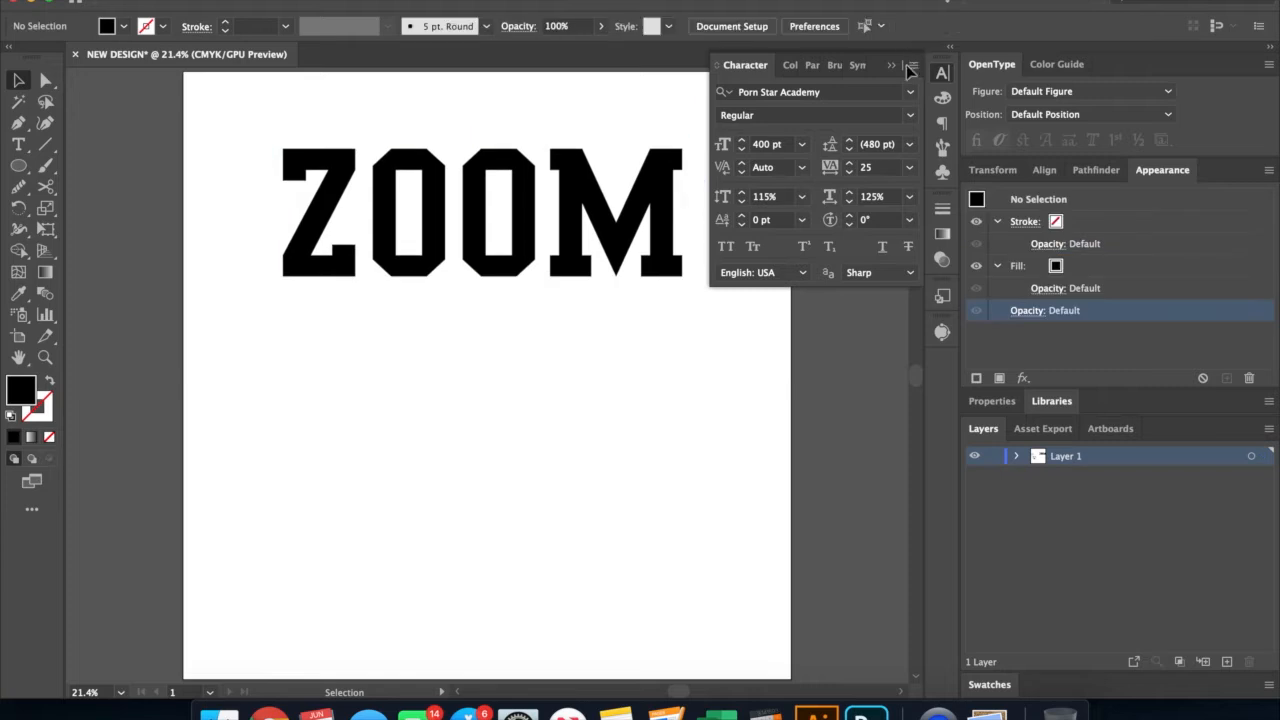
pyautogui.click(606, 510)
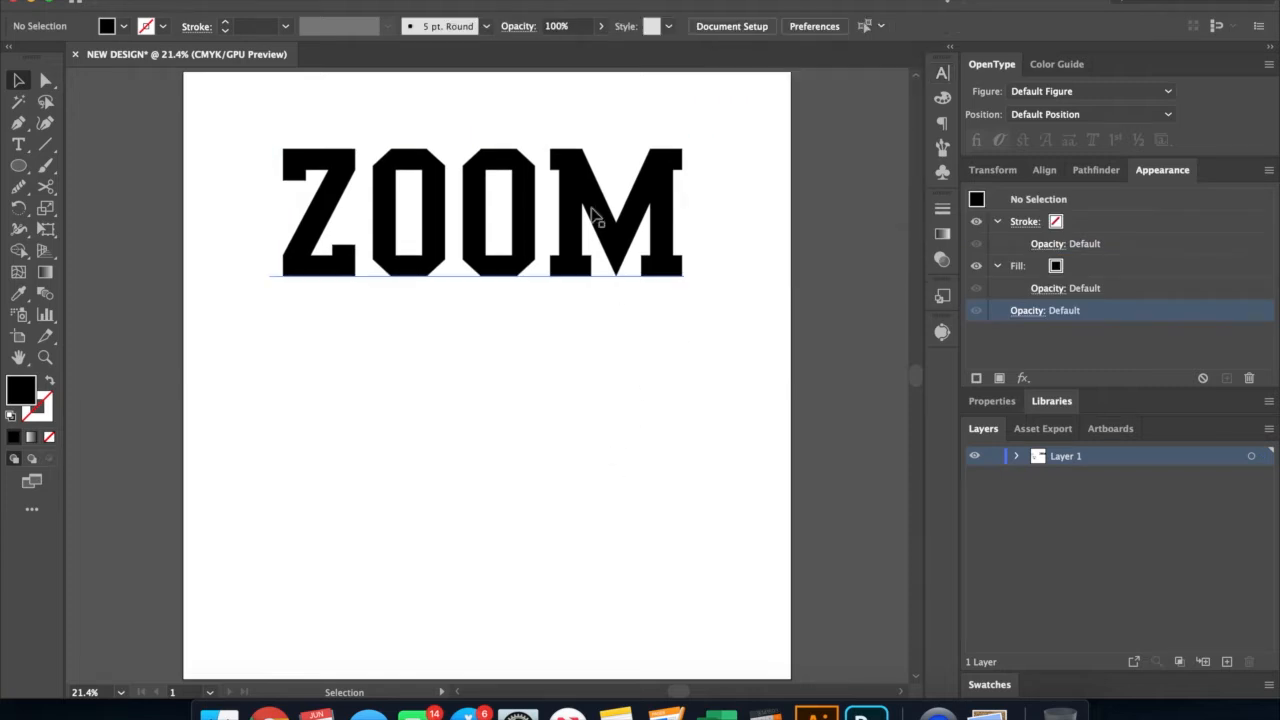
# Step: Start an envelope warp on the ZOOM text with the Arc Upper style and 0% horizontal distortion
pyautogui.click(598, 218)
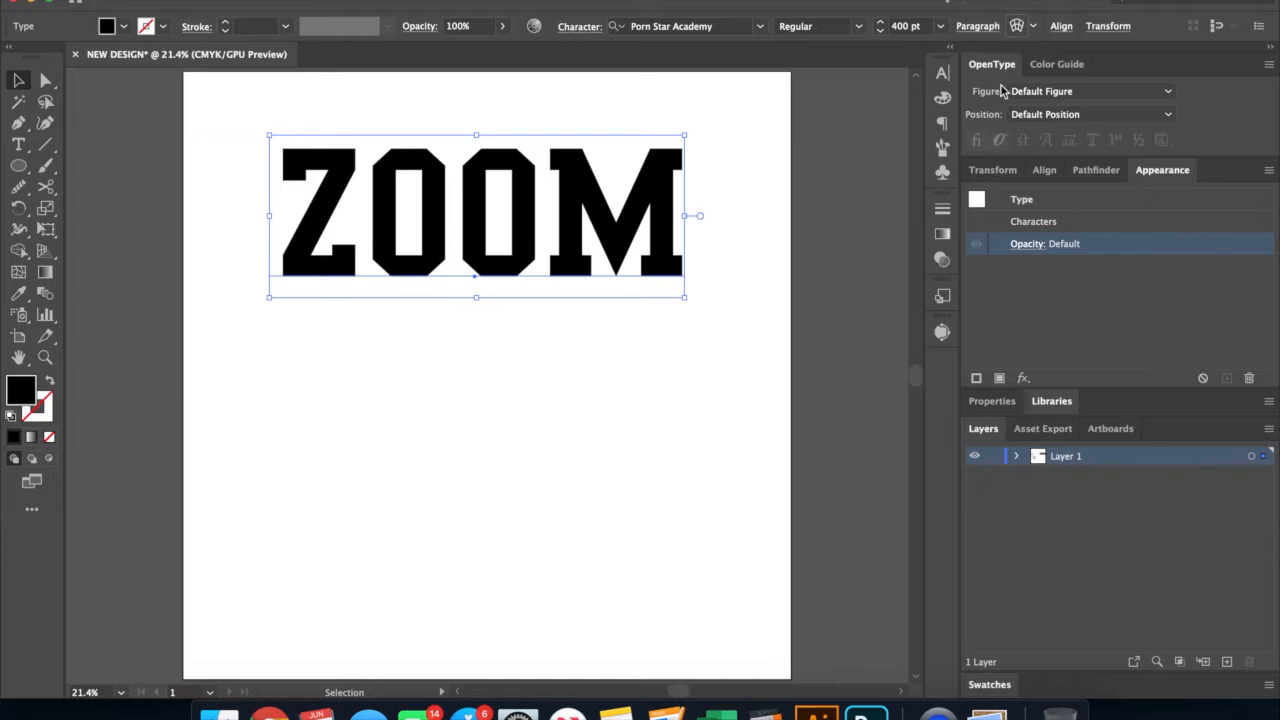
pyautogui.click(1016, 26)
pyautogui.click(1075, 57)
pyautogui.click(1068, 116)
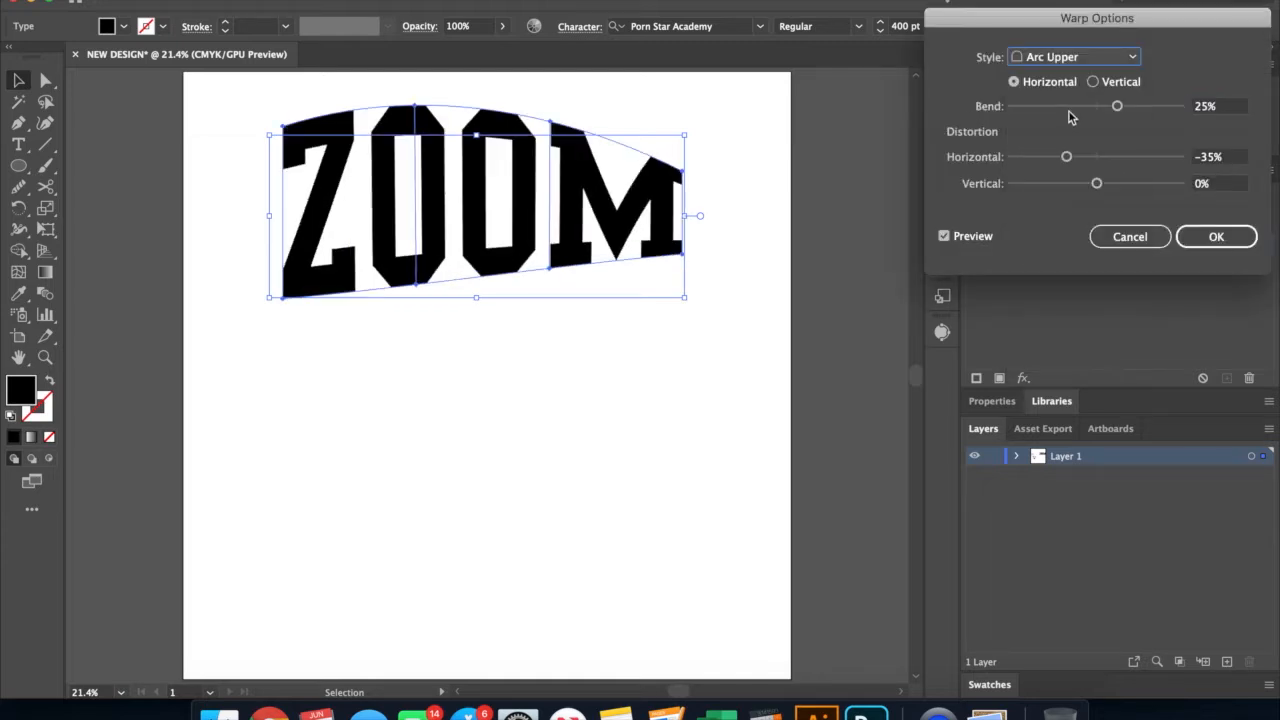
pyautogui.click(1237, 160)
pyautogui.write('0')
pyautogui.press('Tab')
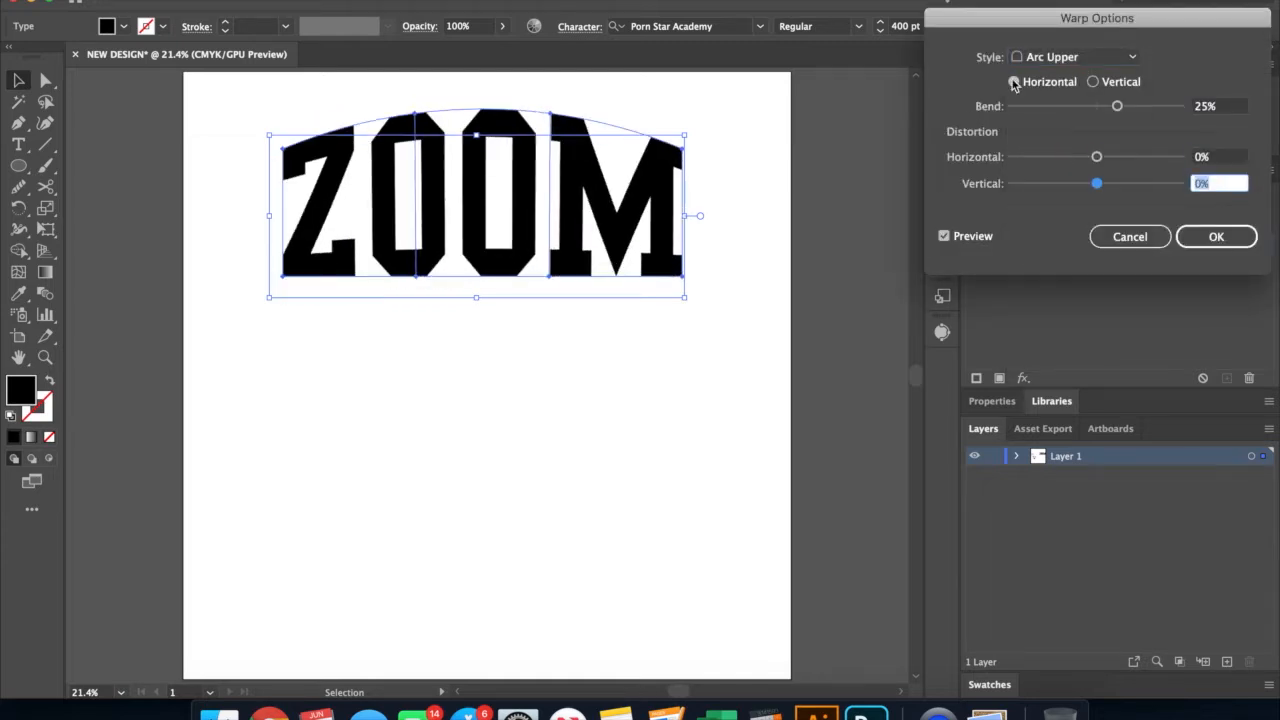
# Step: Apply the Arch warp style with 25% bend to ZOOM and move the arched word slightly down
pyautogui.click(1075, 57)
pyautogui.click(1077, 142)
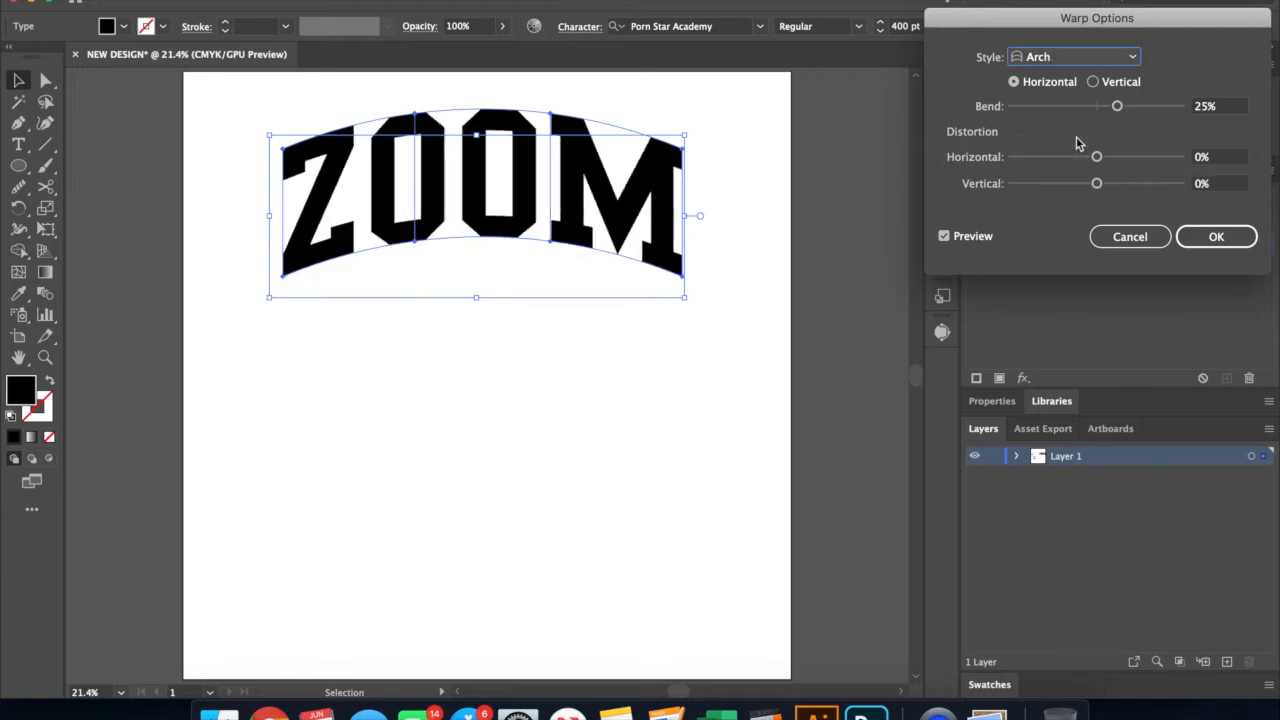
pyautogui.click(1043, 58)
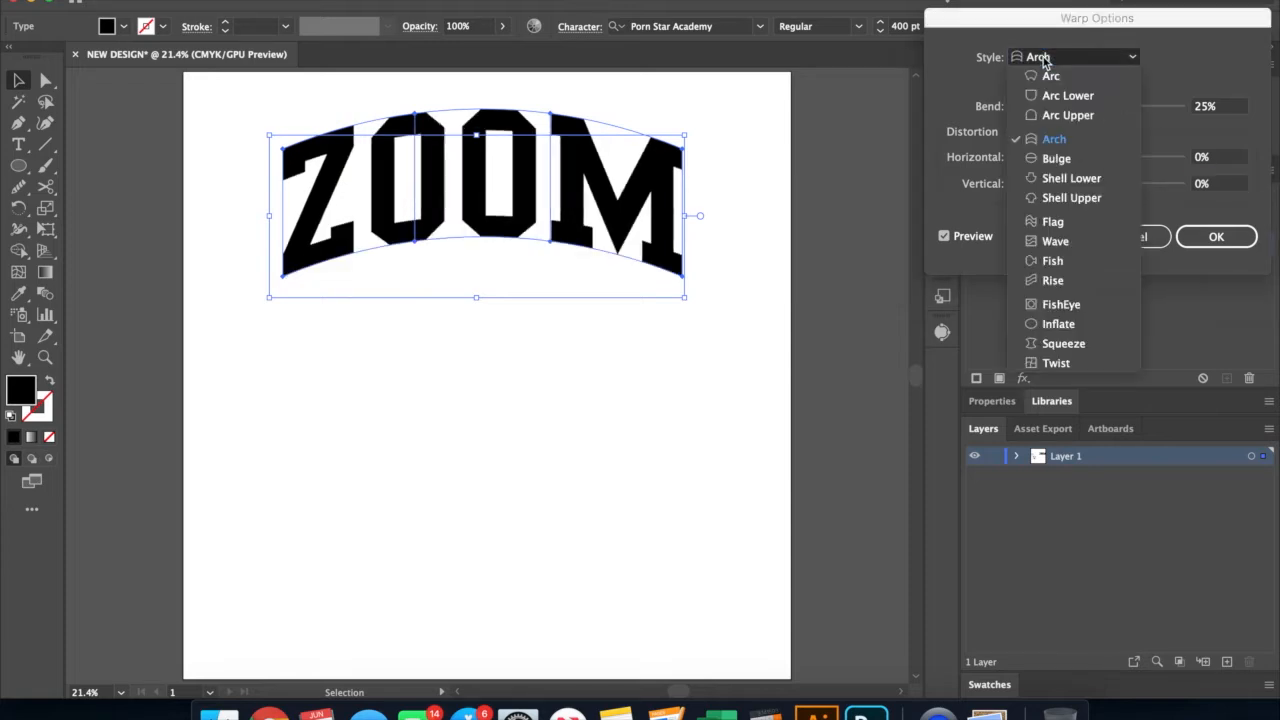
pyautogui.click(1210, 249)
pyautogui.click(1212, 240)
pyautogui.click(606, 394)
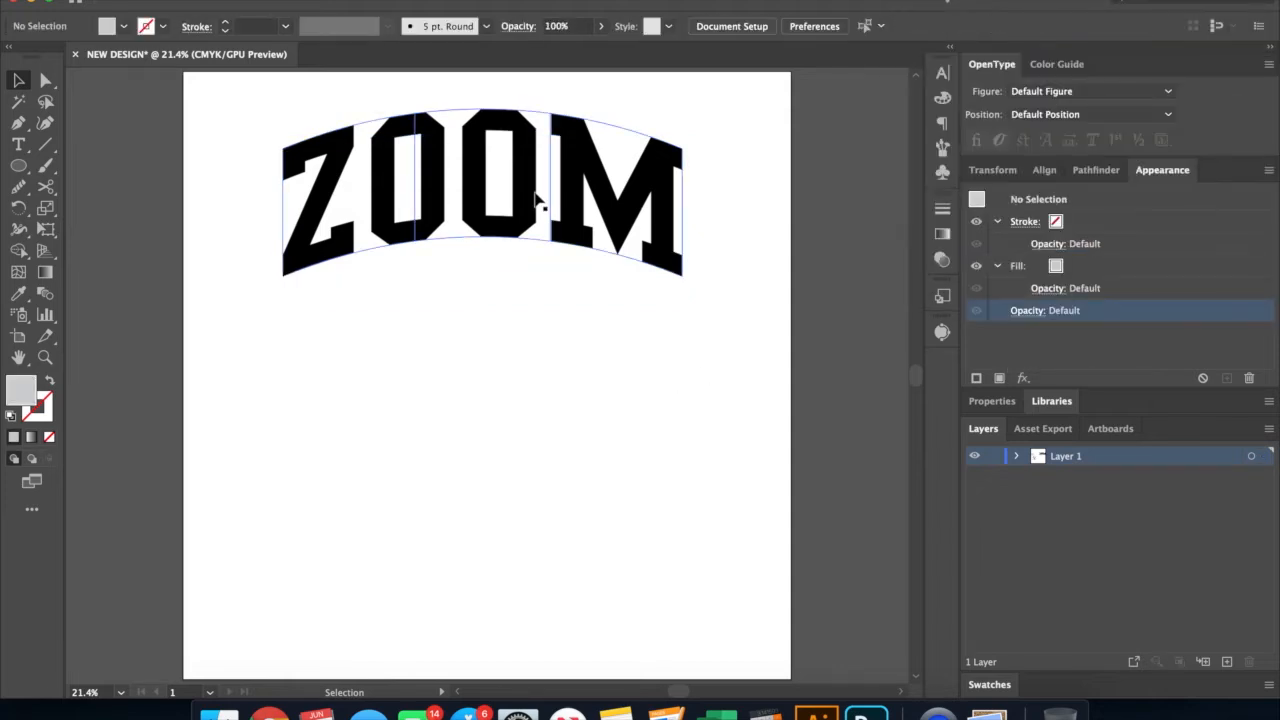
pyautogui.moveTo(537, 200); pyautogui.dragTo(540, 227)
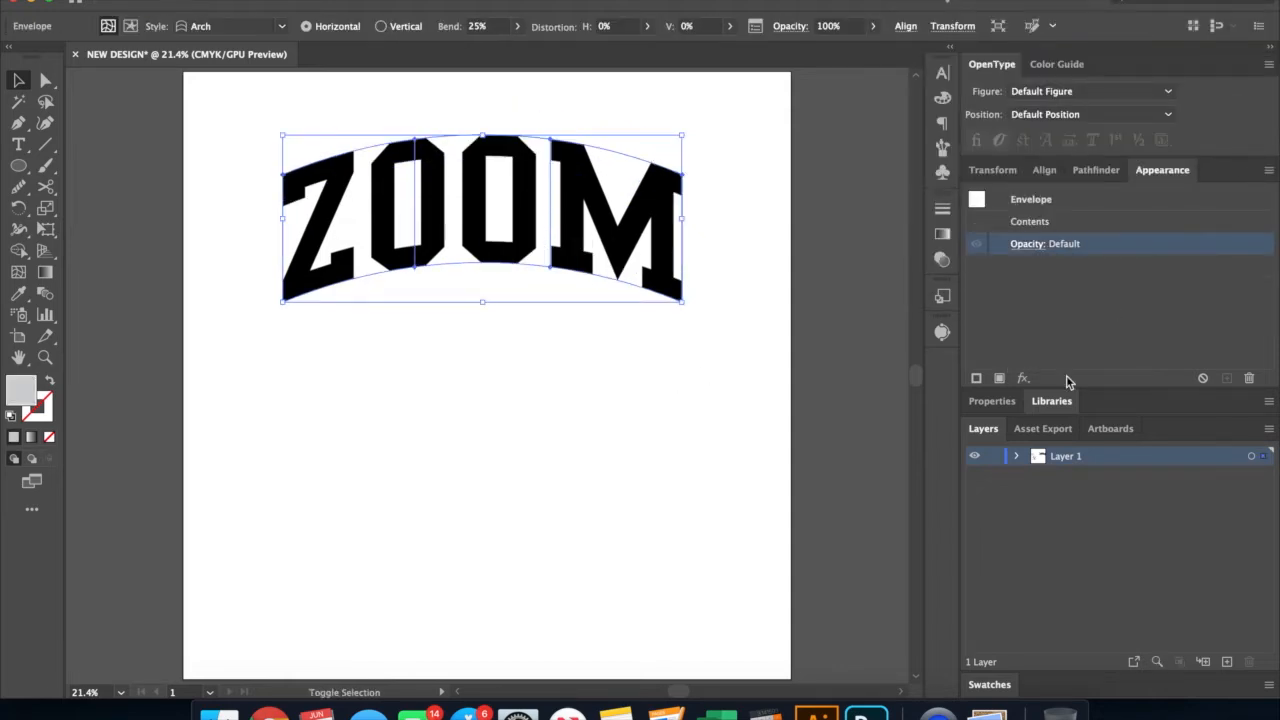
# Step: Add a new fill to the arched ZOOM text and color it dark navy blue
pyautogui.click(1001, 379)
pyautogui.click(1070, 266)
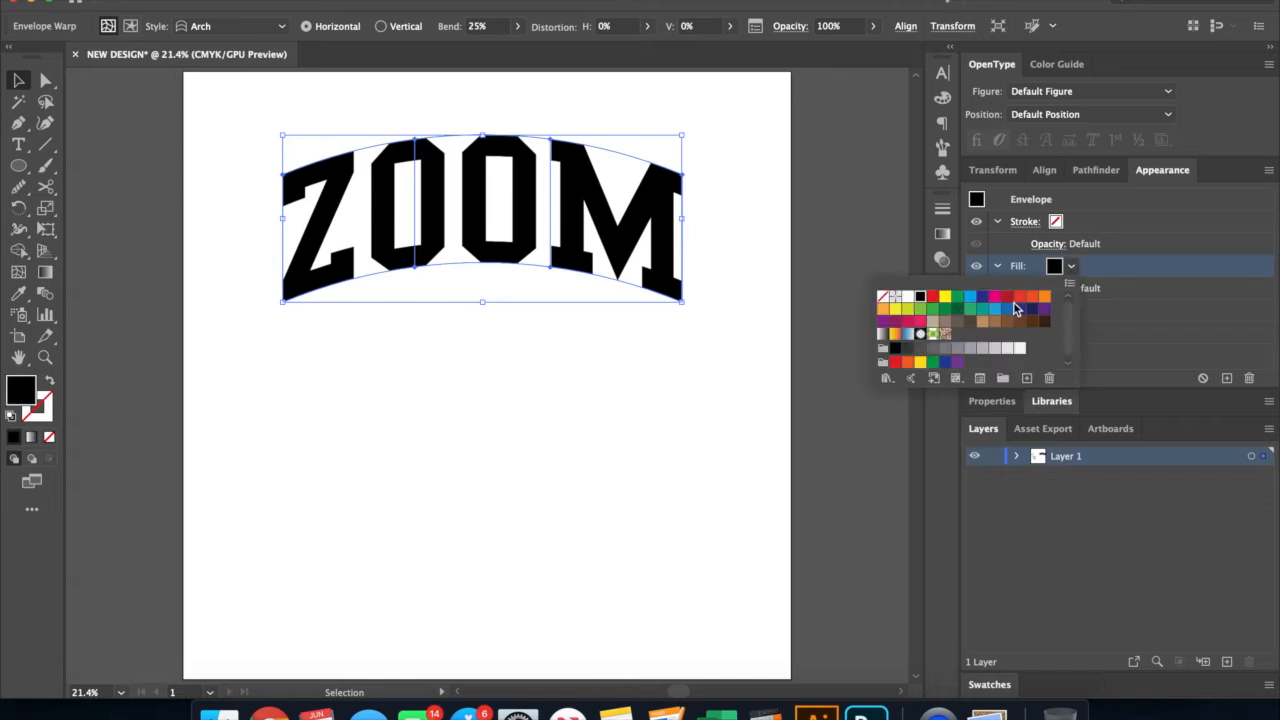
pyautogui.click(983, 297)
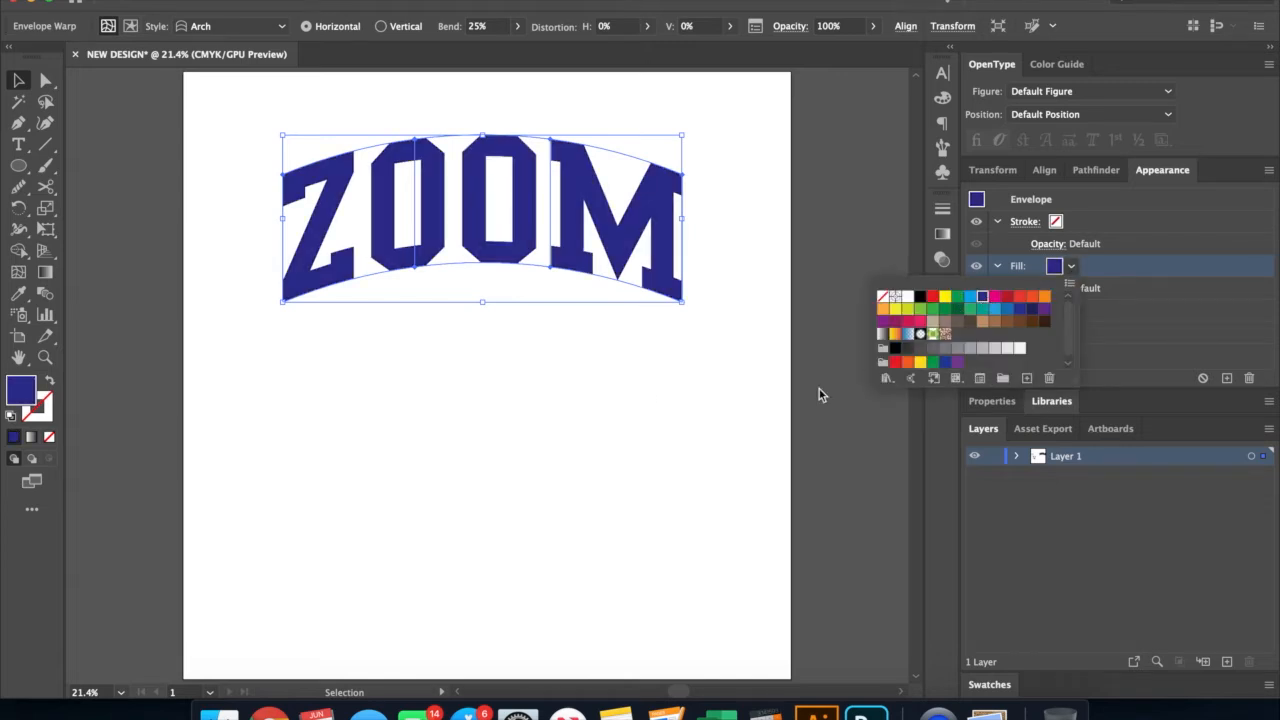
pyautogui.doubleClick(1033, 310)
pyautogui.click(738, 478)
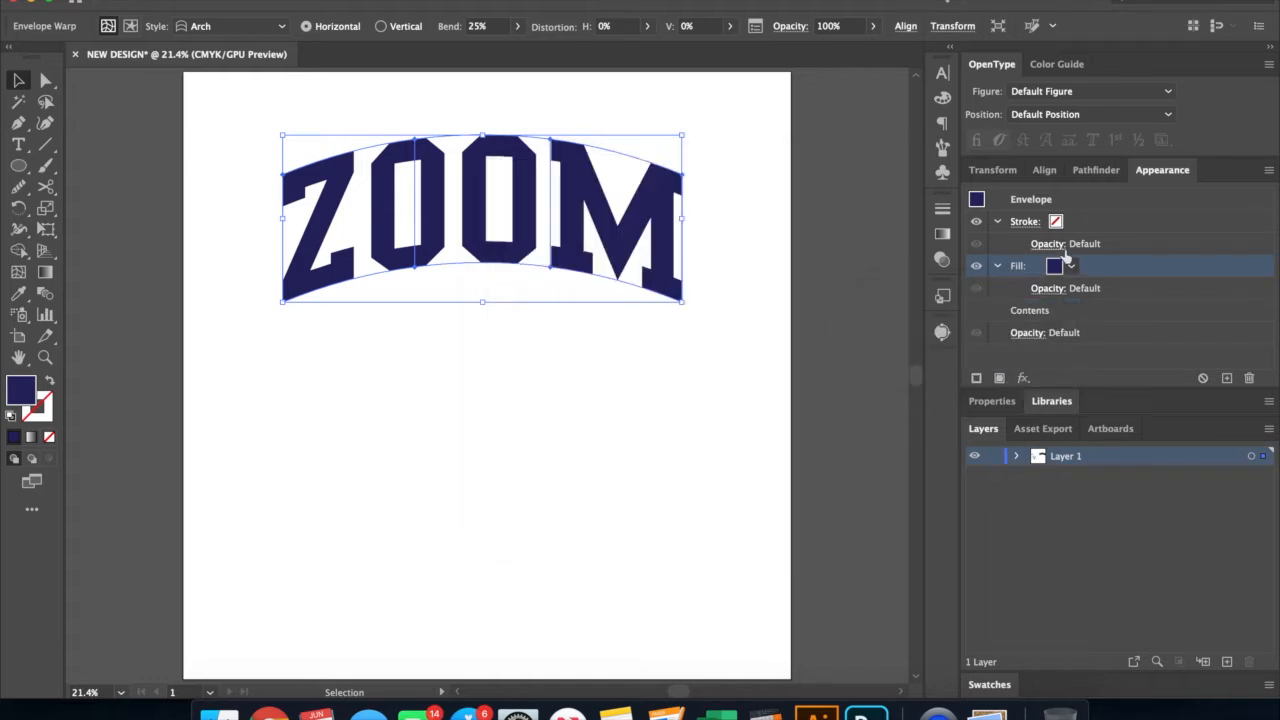
pyautogui.click(870, 360)
# Step: Give ZOOM a white 10 pt stroke with round caps and corners, and place it beneath the contents in the appearance order
pyautogui.click(571, 209)
pyautogui.click(1063, 225)
pyautogui.click(1058, 224)
pyautogui.click(907, 252)
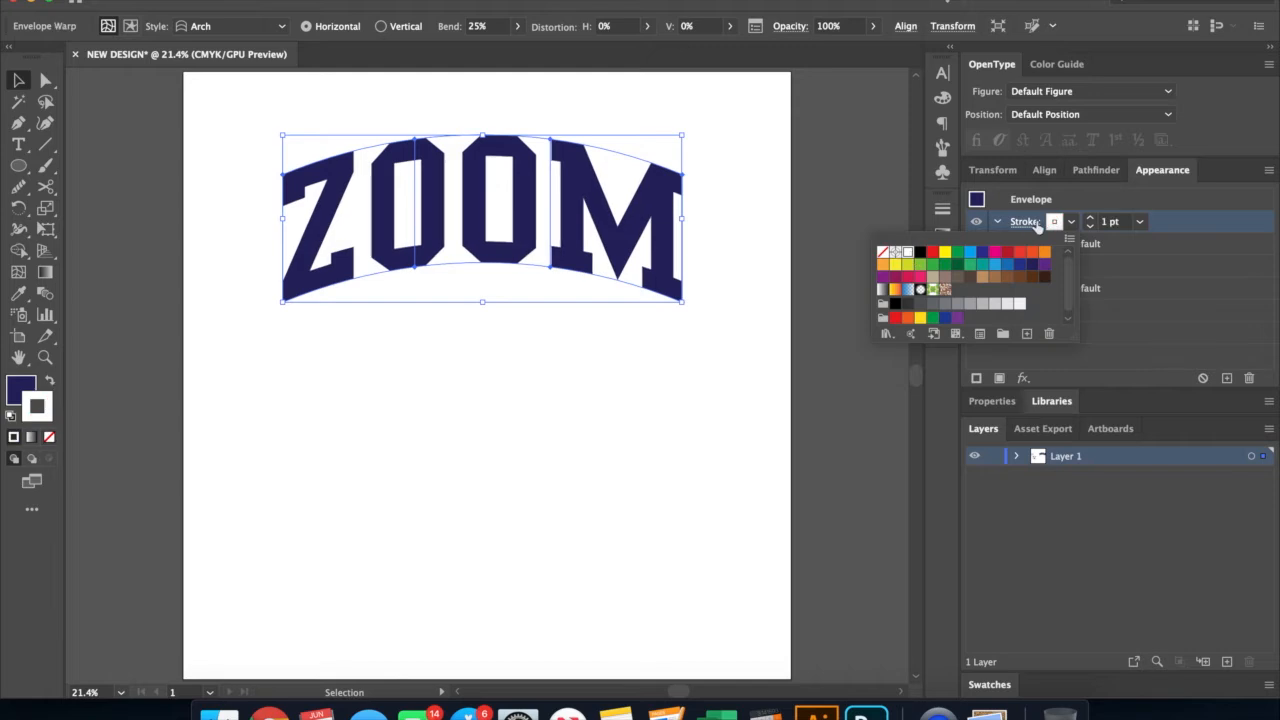
pyautogui.click(1024, 221)
pyautogui.click(921, 271)
pyautogui.doubleClick(912, 246)
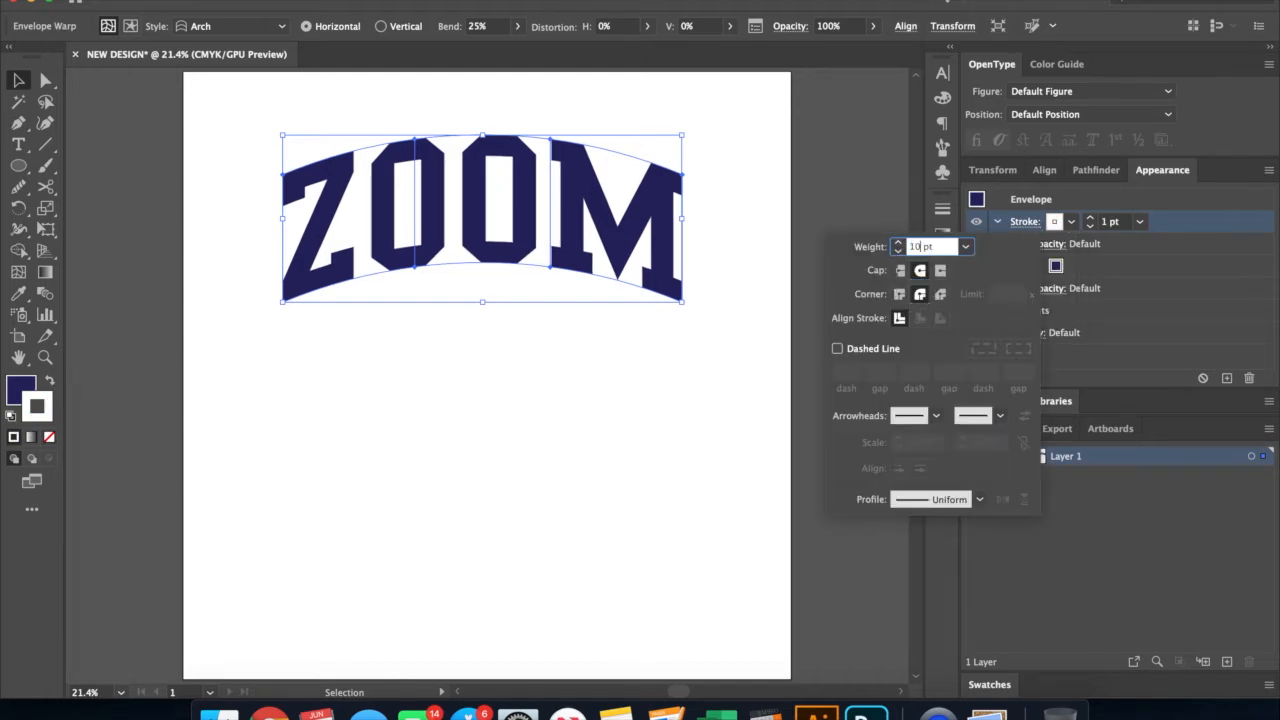
pyautogui.press('Return')
pyautogui.moveTo(1168, 221); pyautogui.dragTo(1135, 324)
pyautogui.click(1195, 290)
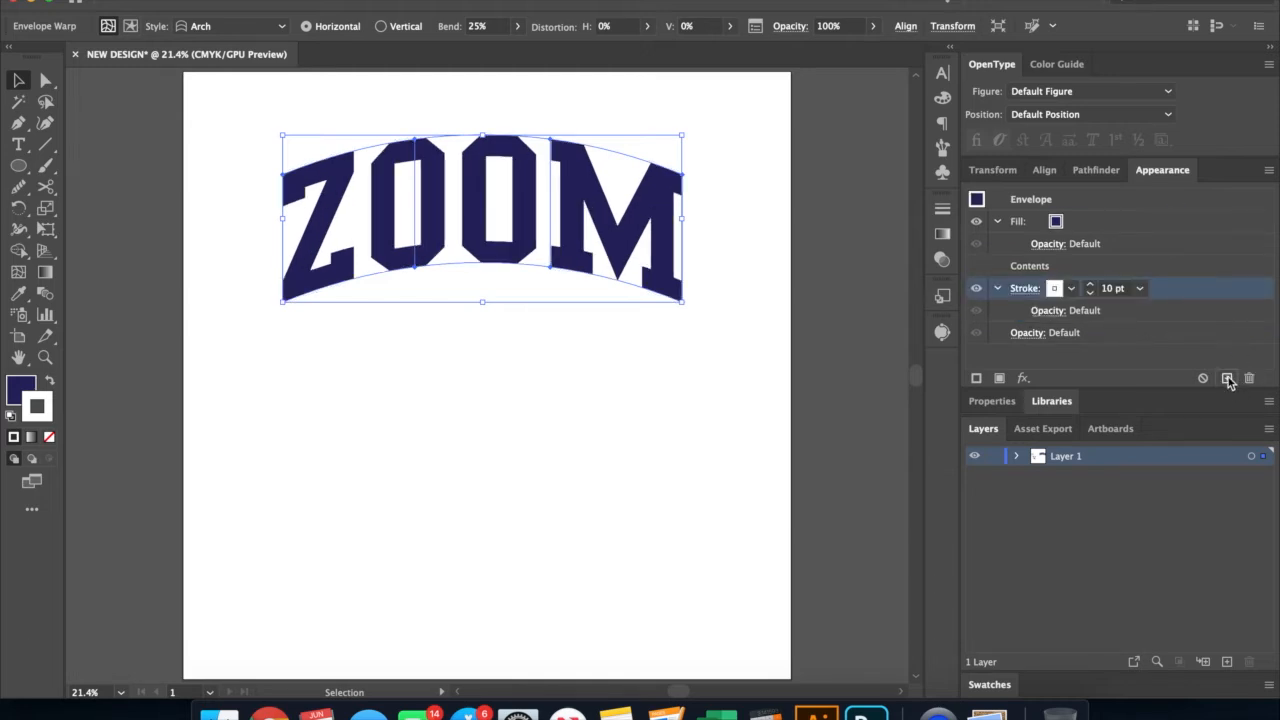
# Step: Duplicate ZOOM's white stroke and make the lower copy dark navy with a 25 pt weight
pyautogui.click(1227, 378)
pyautogui.click(1069, 333)
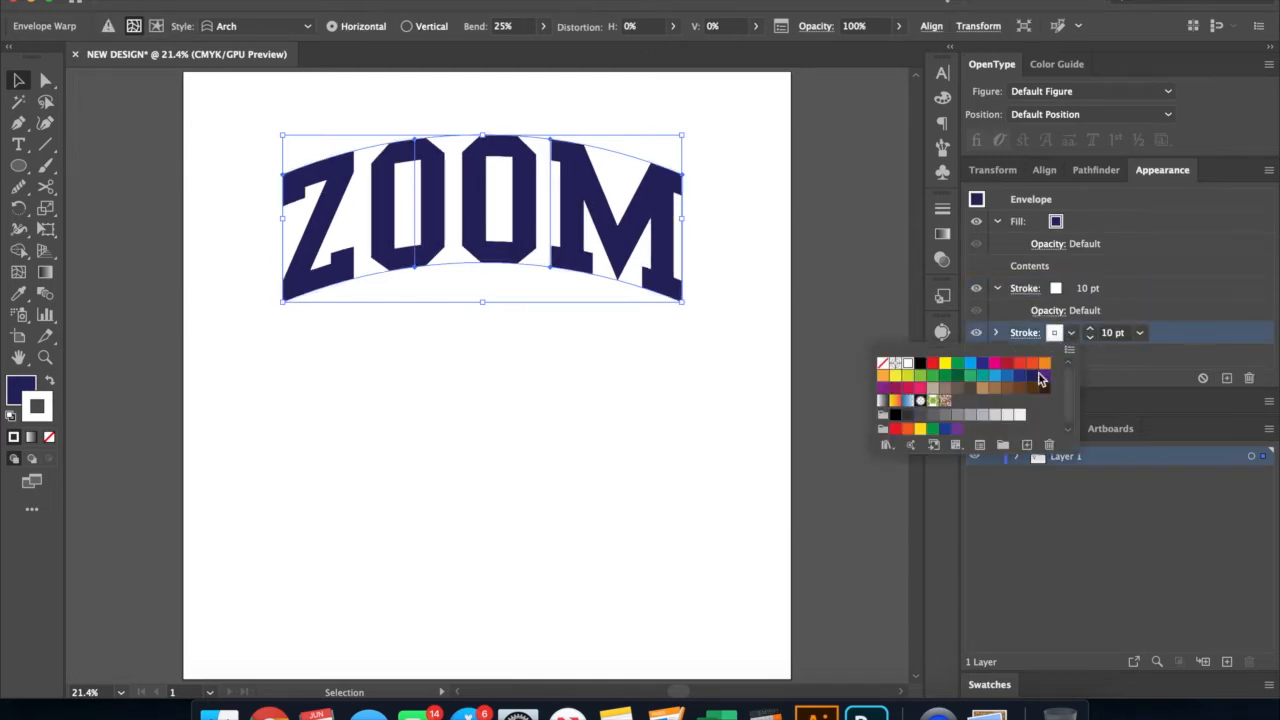
pyautogui.click(1040, 378)
pyautogui.click(1108, 333)
pyautogui.doubleClick(1108, 333)
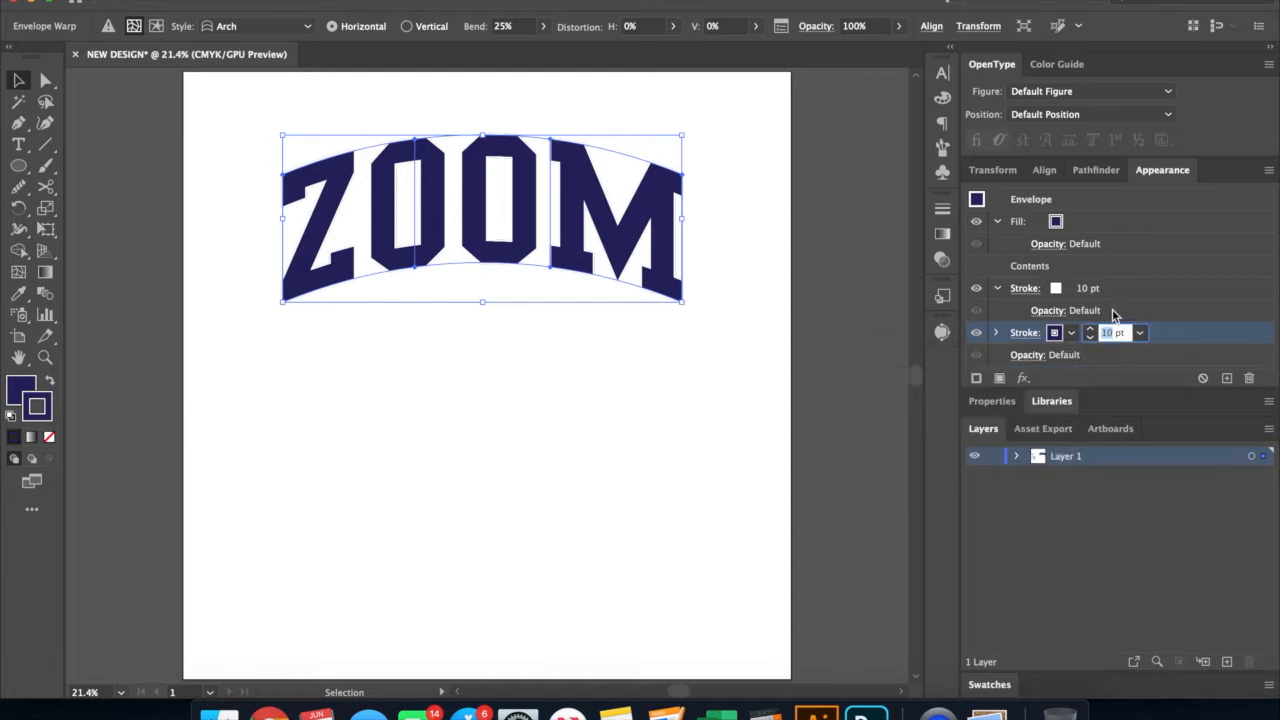
pyautogui.write('25')
pyautogui.press('Return')
pyautogui.click(586, 527)
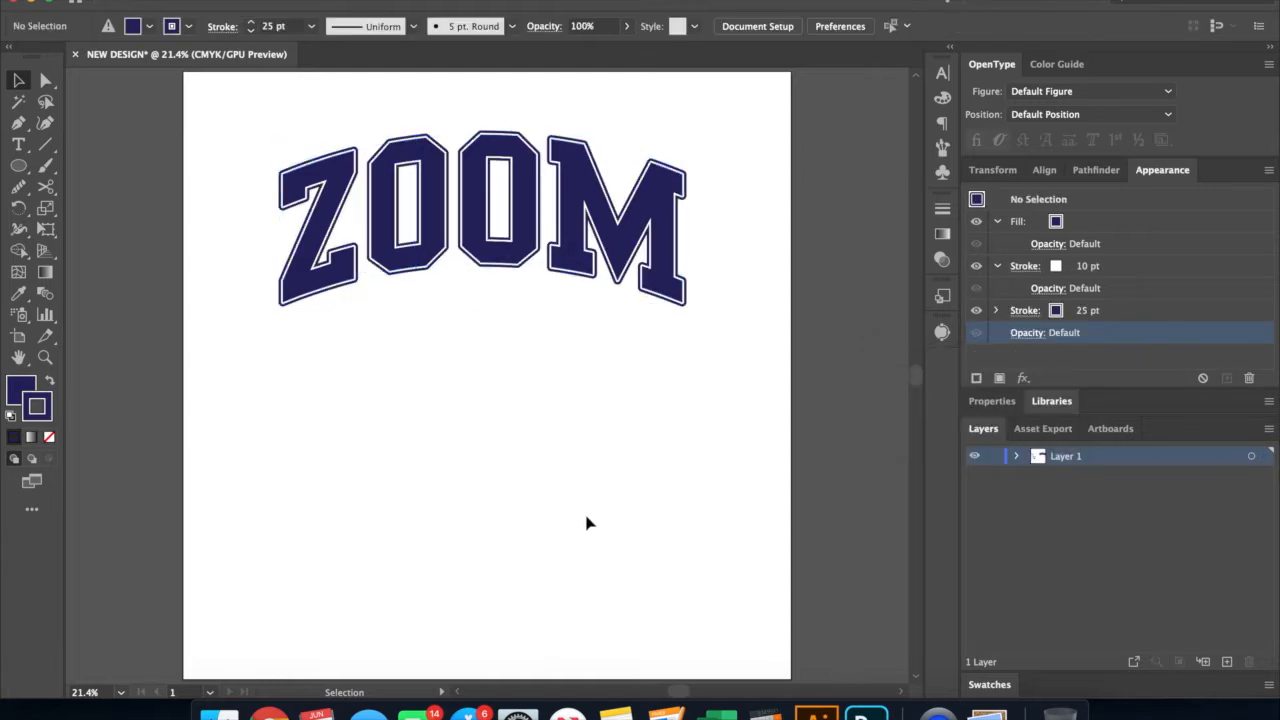
pyautogui.click(665, 280)
pyautogui.click(646, 432)
pyautogui.press('t')
pyautogui.click(462, 438)
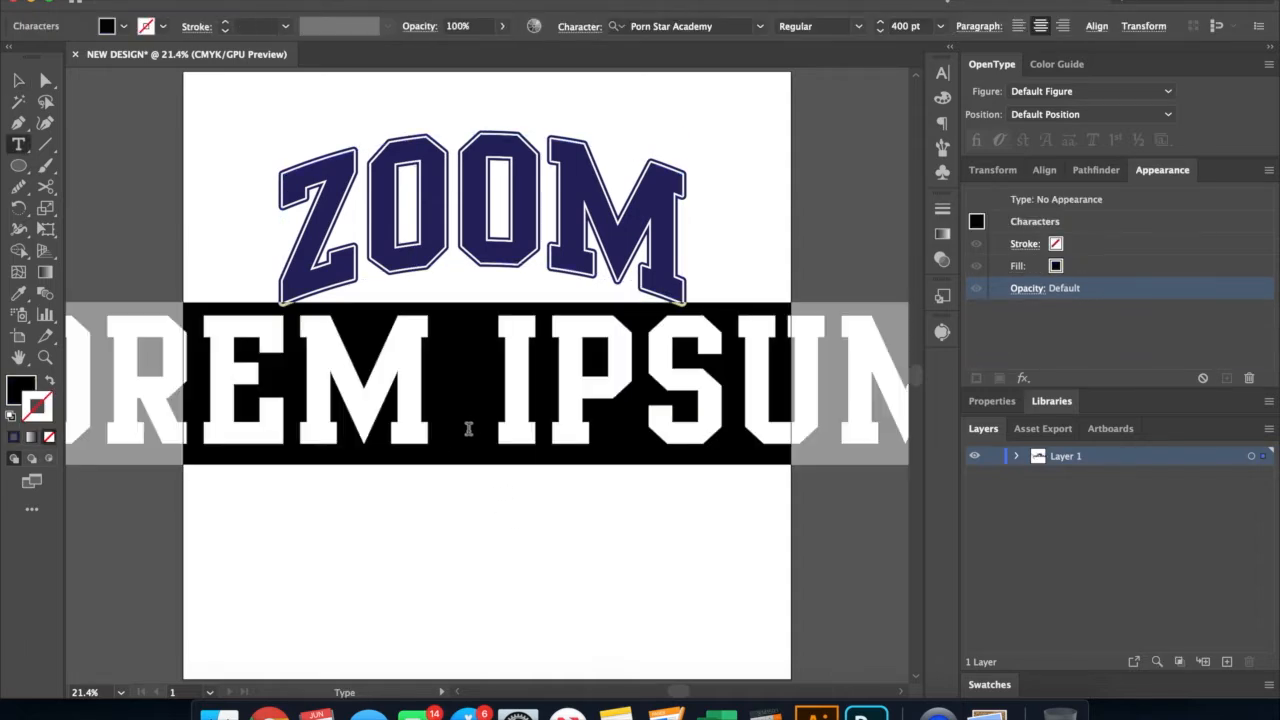
pyautogui.write('UNIVER')
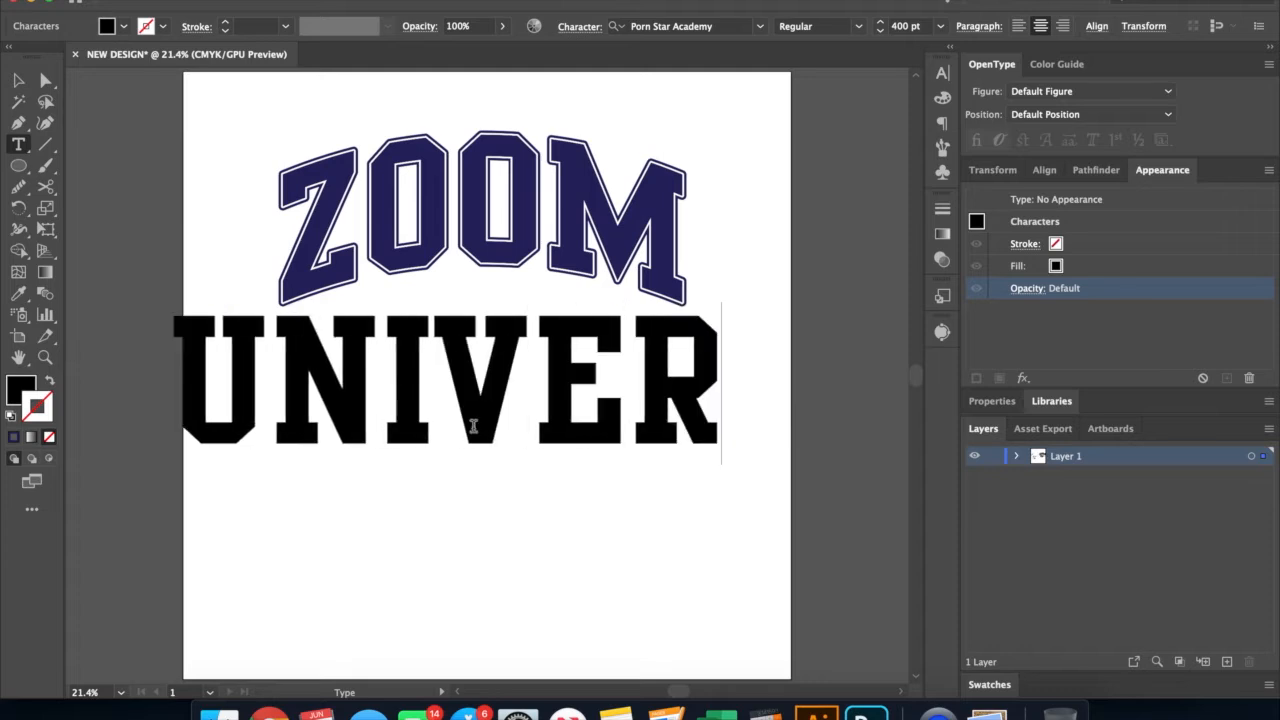
pyautogui.write('SITY')
pyautogui.press('Escape')
pyautogui.press('i')
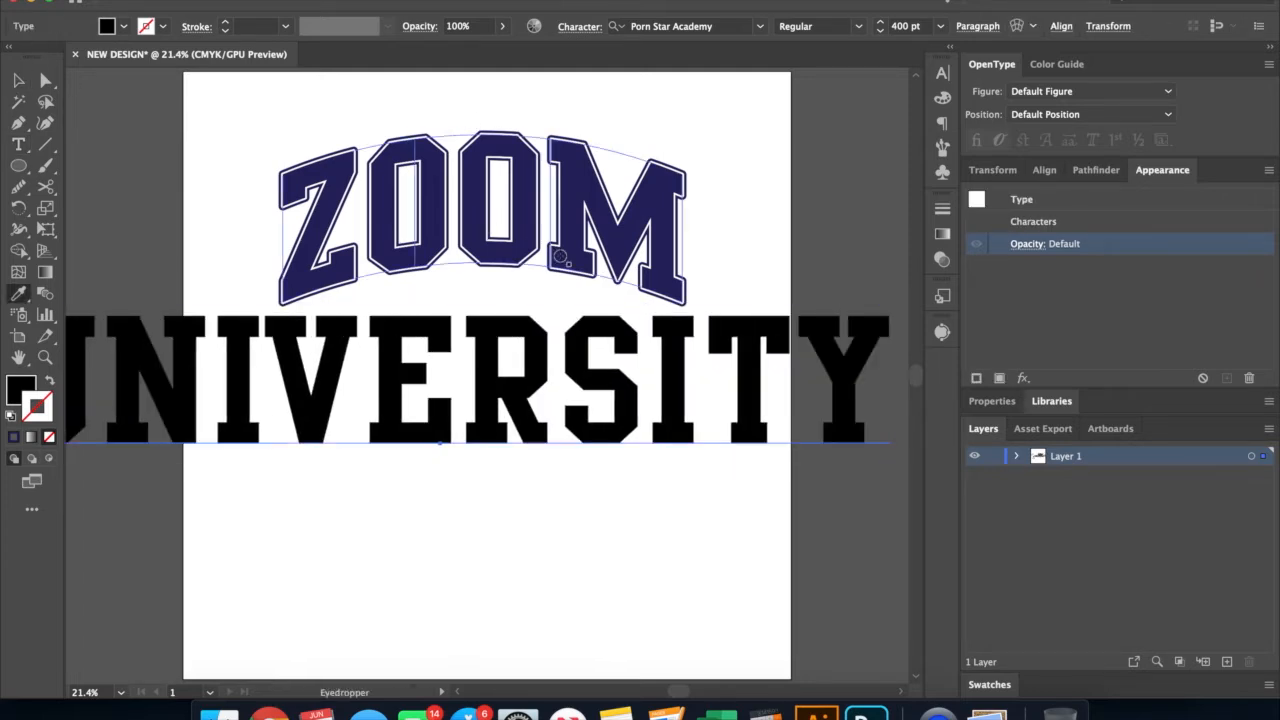
pyautogui.press('v')
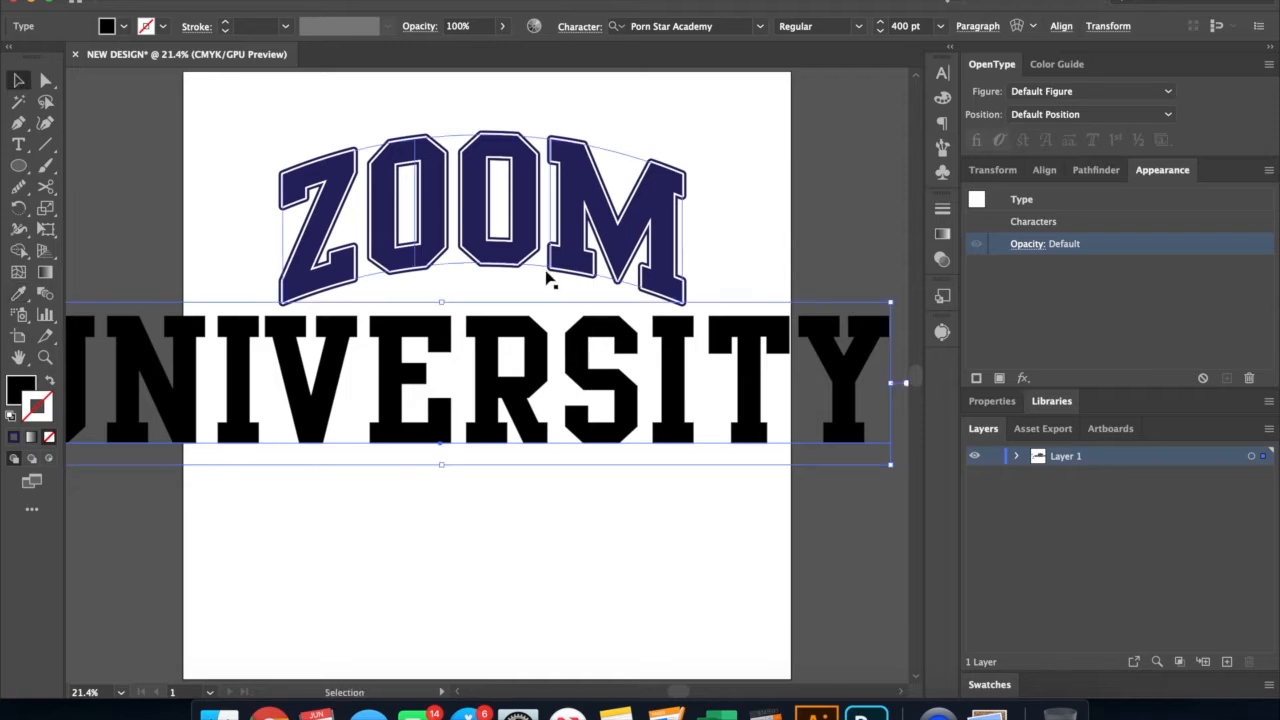
pyautogui.press('Delete')
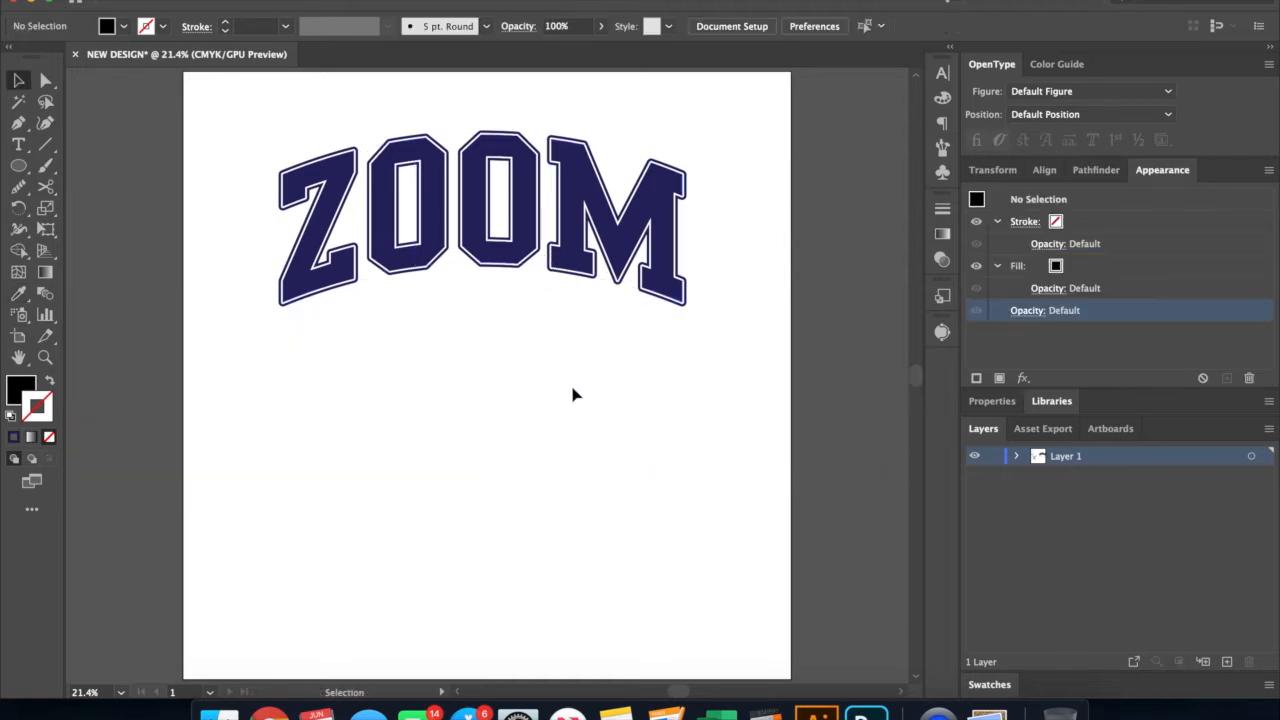
# Step: Add the text UNIVERSITY below ZOOM and position it across the middle of the artboard
pyautogui.click(524, 209)
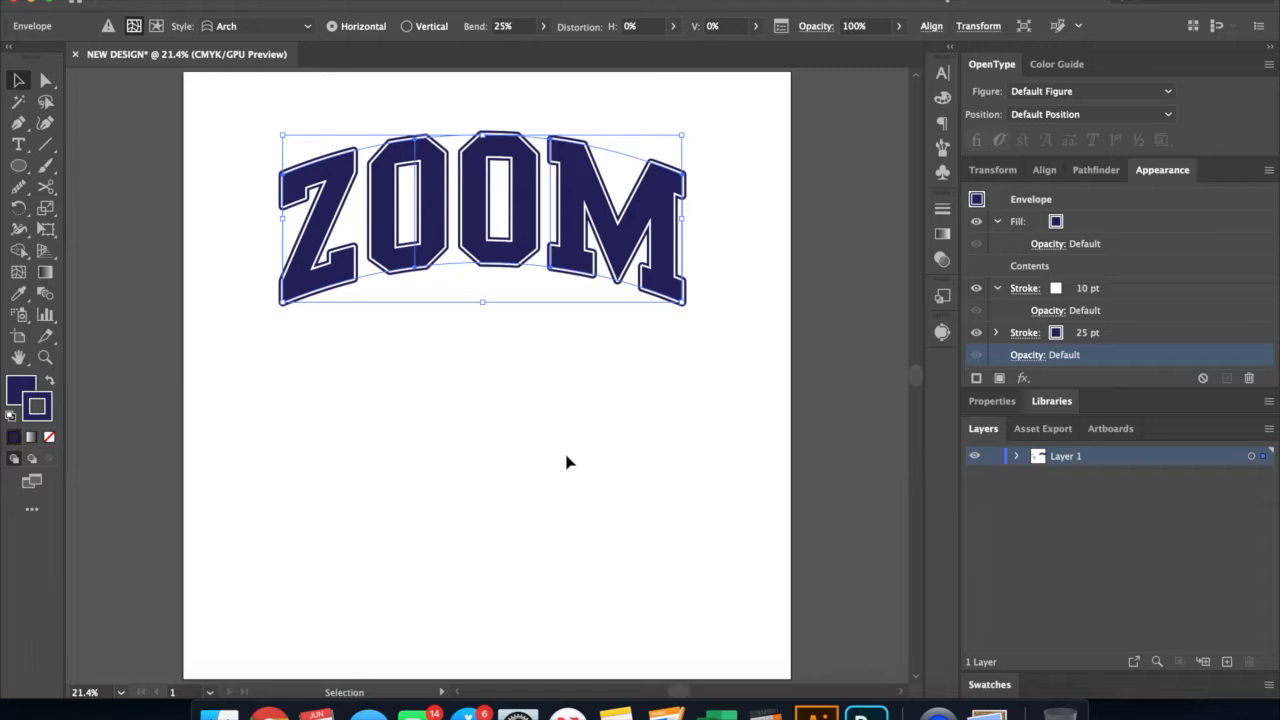
pyautogui.rightClick(551, 430)
pyautogui.click(487, 419)
pyautogui.click(487, 419)
pyautogui.write('UNIVERSITY')
pyautogui.moveTo(540, 406); pyautogui.dragTo(578, 447)
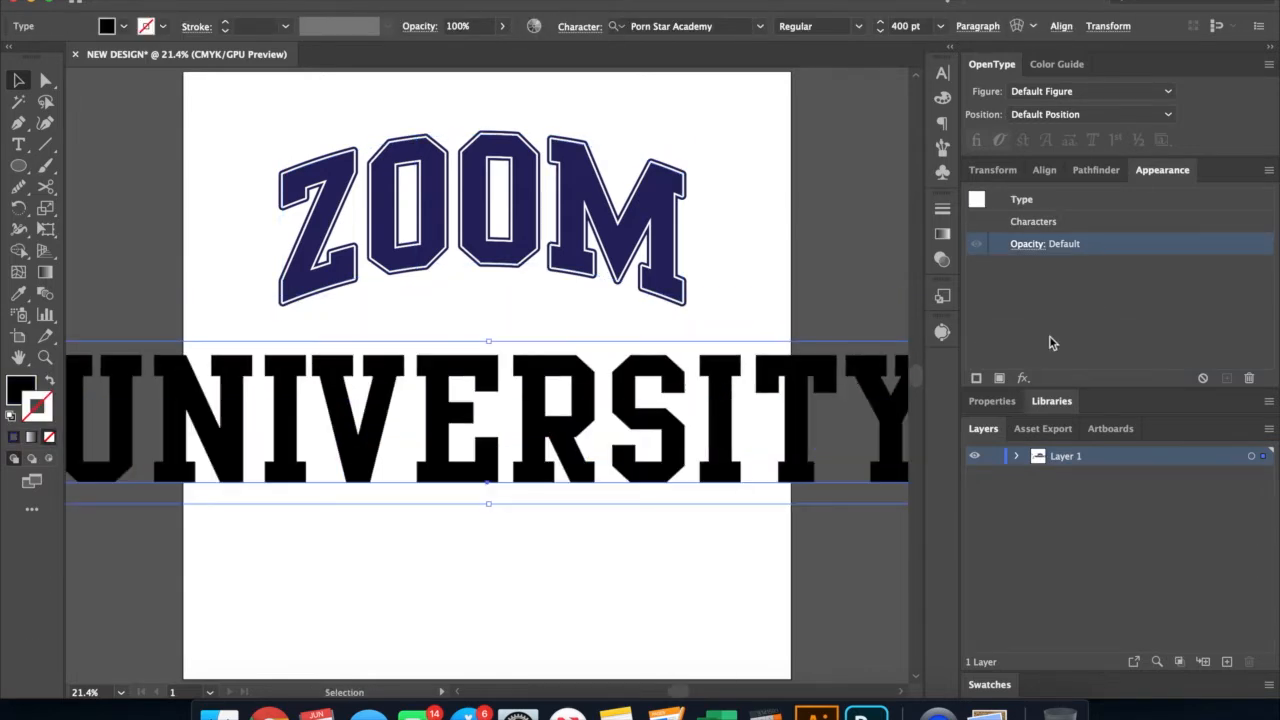
# Step: Set the font size of the UNIVERSITY text to 300 pt
pyautogui.click(941, 74)
pyautogui.click(762, 144)
pyautogui.write('300')
pyautogui.press('Return')
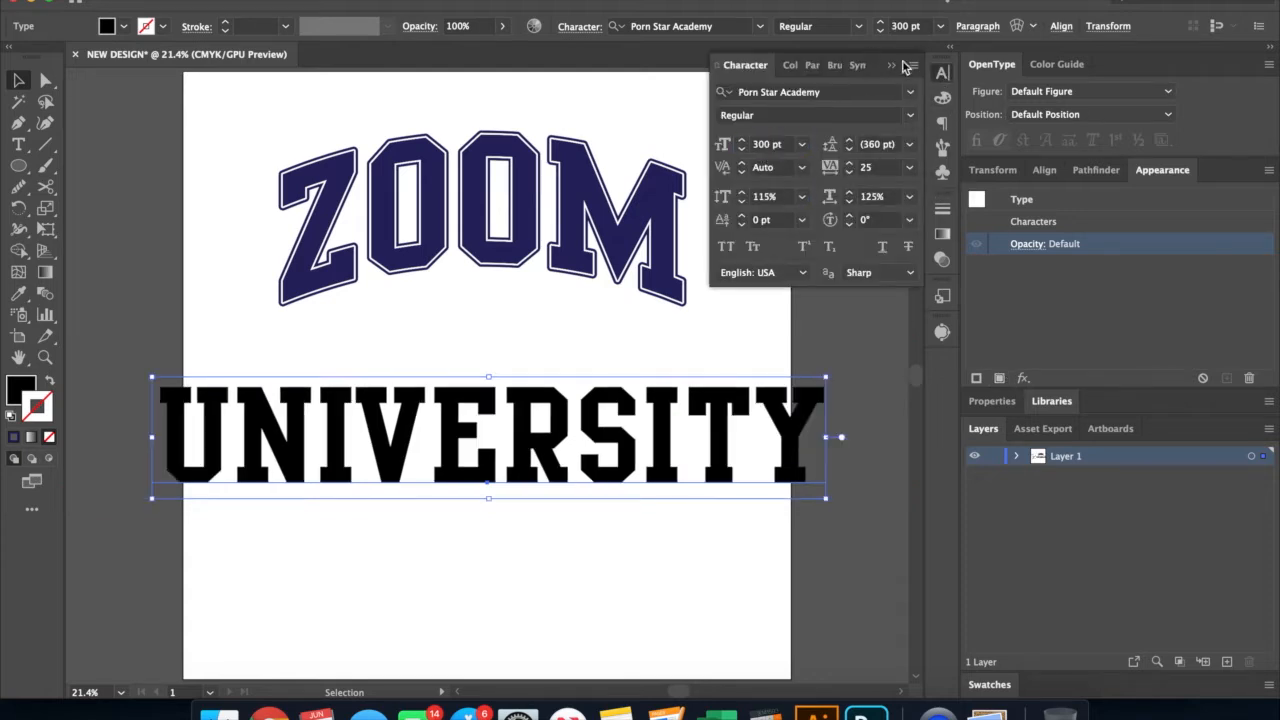
# Step: Set the font size of the UNIVERSITY text to 250 pt
pyautogui.click(757, 144)
pyautogui.write('250')
pyautogui.press('Return')
# Step: Enlarge the arched ZOOM text proportionally from its center and scale UNIVERSITY down slightly to nearly match ZOOM's width
pyautogui.click(540, 204)
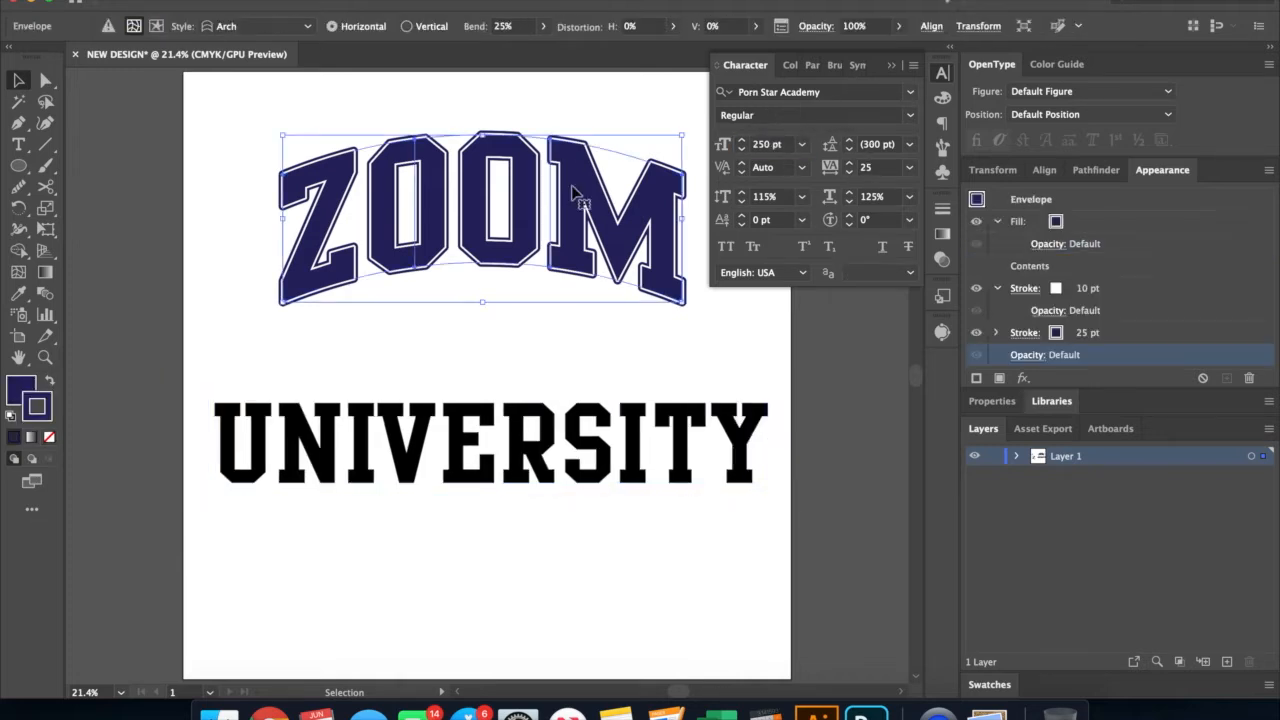
pyautogui.click(893, 67)
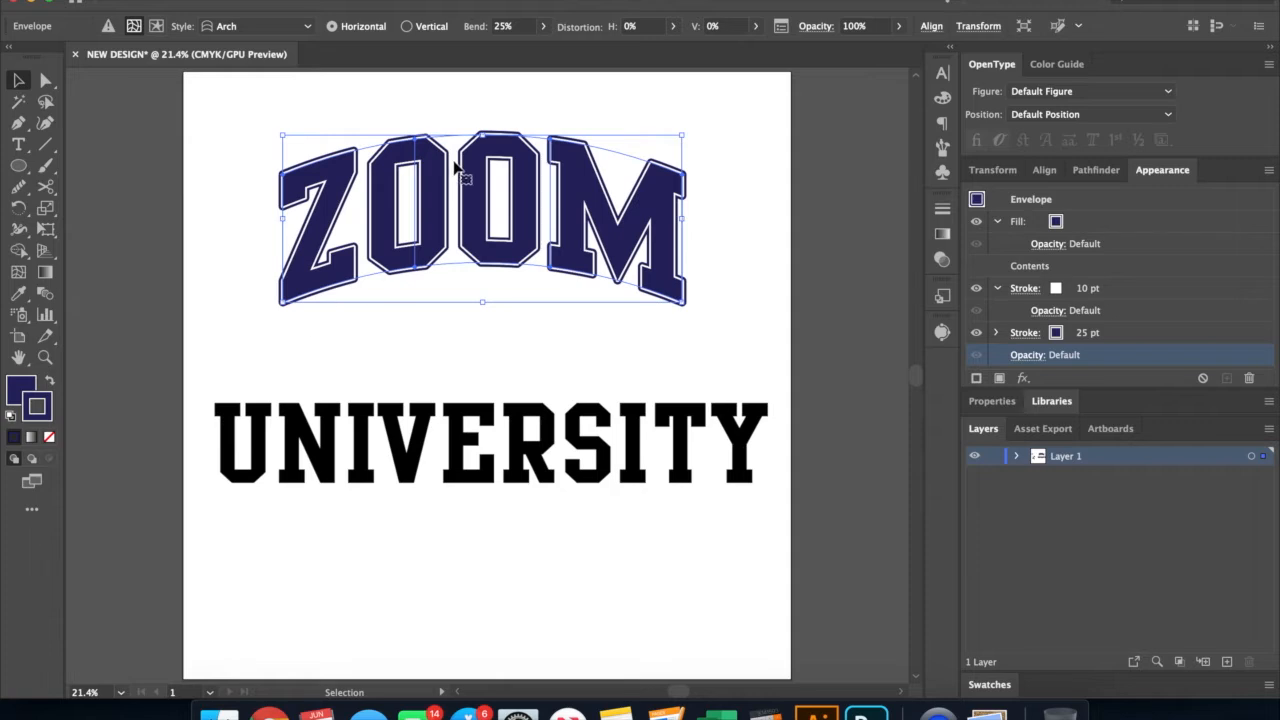
pyautogui.moveTo(484, 133)
pyautogui.mouseDown()
pyautogui.moveTo(477, 86)
pyautogui.moveTo(476, 112)
pyautogui.mouseUp()
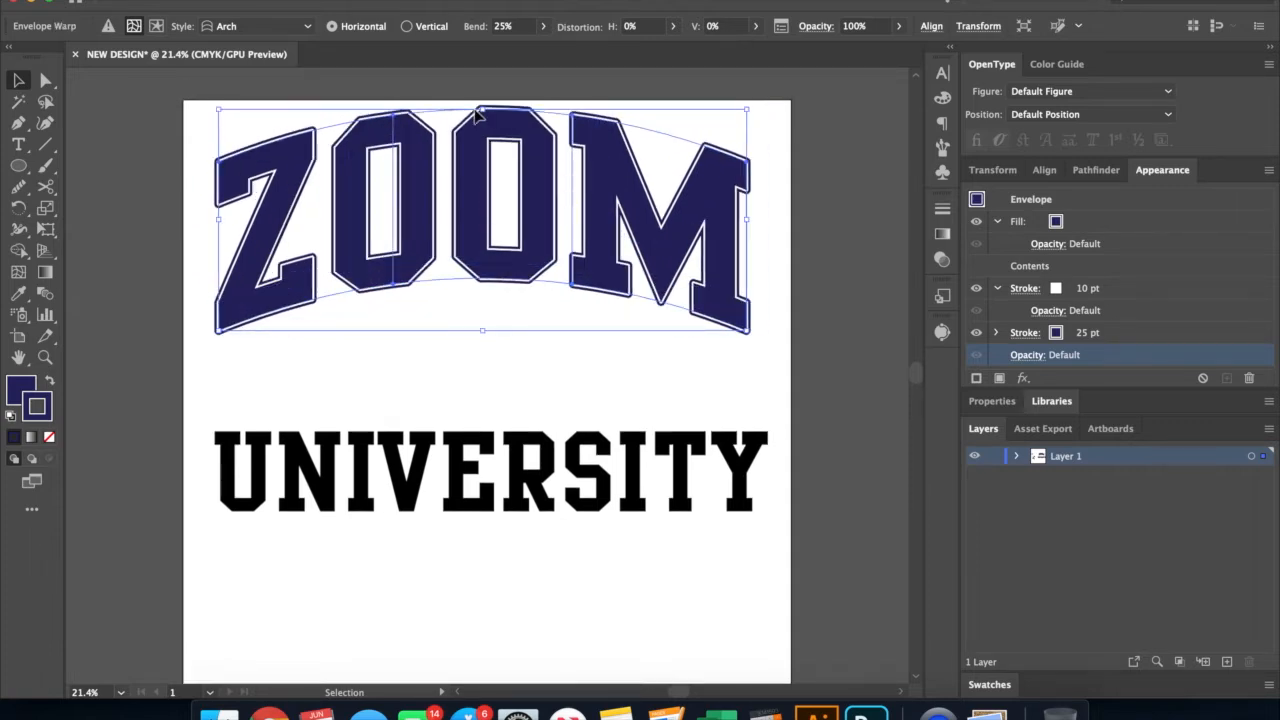
pyautogui.click(766, 478)
pyautogui.moveTo(766, 474); pyautogui.dragTo(757, 482)
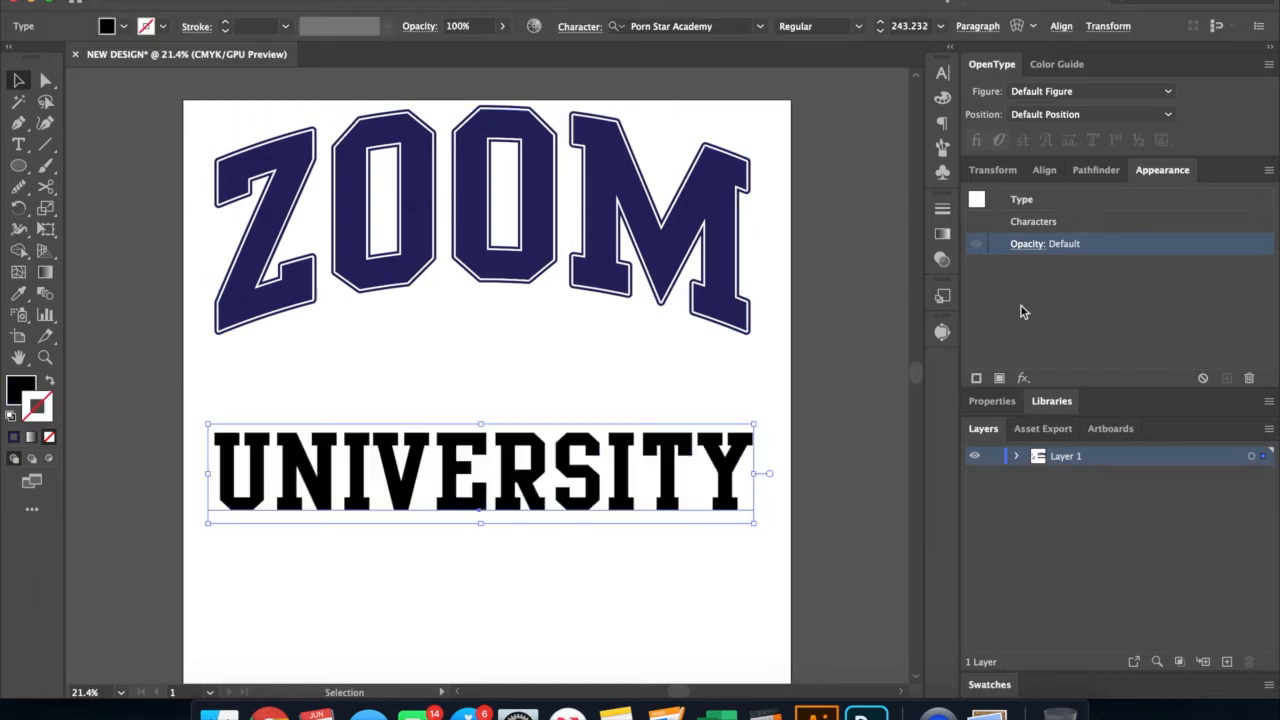
# Step: Add a dark navy fill and a white stroke to the UNIVERSITY text
pyautogui.click(999, 378)
pyautogui.click(1071, 266)
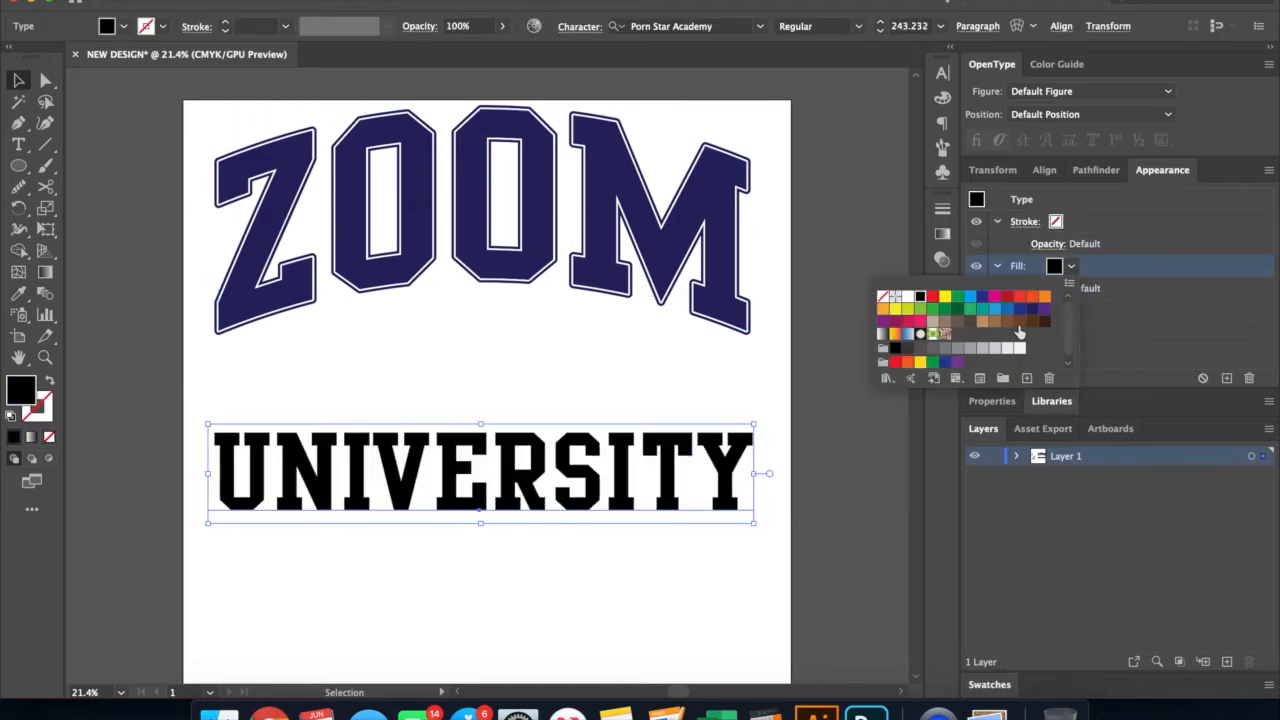
pyautogui.click(920, 296)
pyautogui.click(1070, 222)
pyautogui.click(1071, 222)
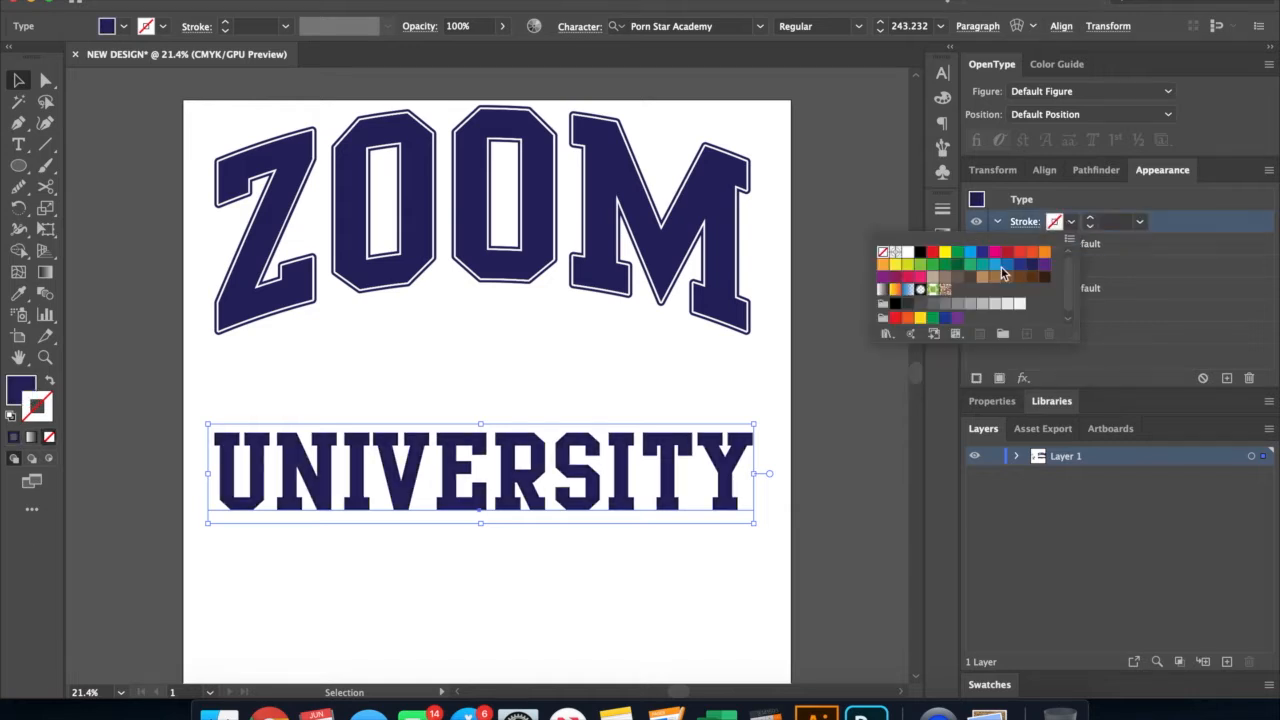
pyautogui.click(908, 252)
# Step: Set UNIVERSITY's white stroke to 10 pt with round caps and corners, and place it beneath the characters in the appearance order
pyautogui.click(1022, 222)
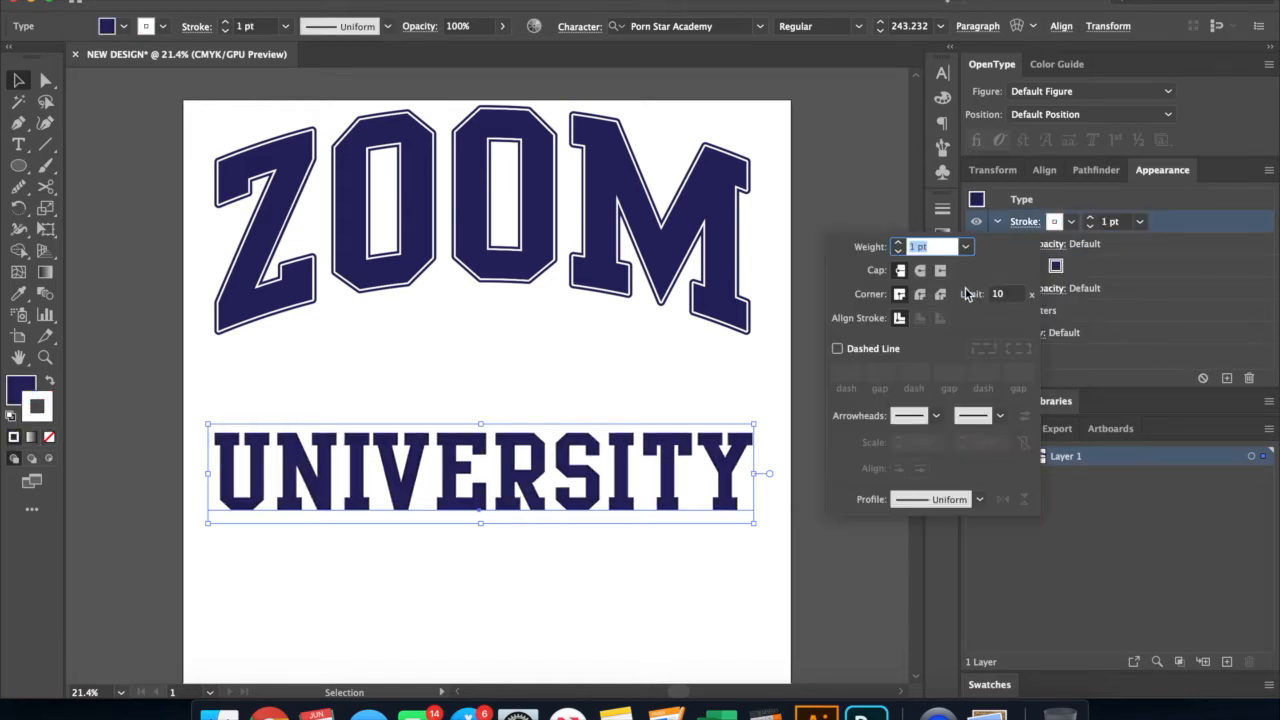
pyautogui.click(921, 295)
pyautogui.click(916, 250)
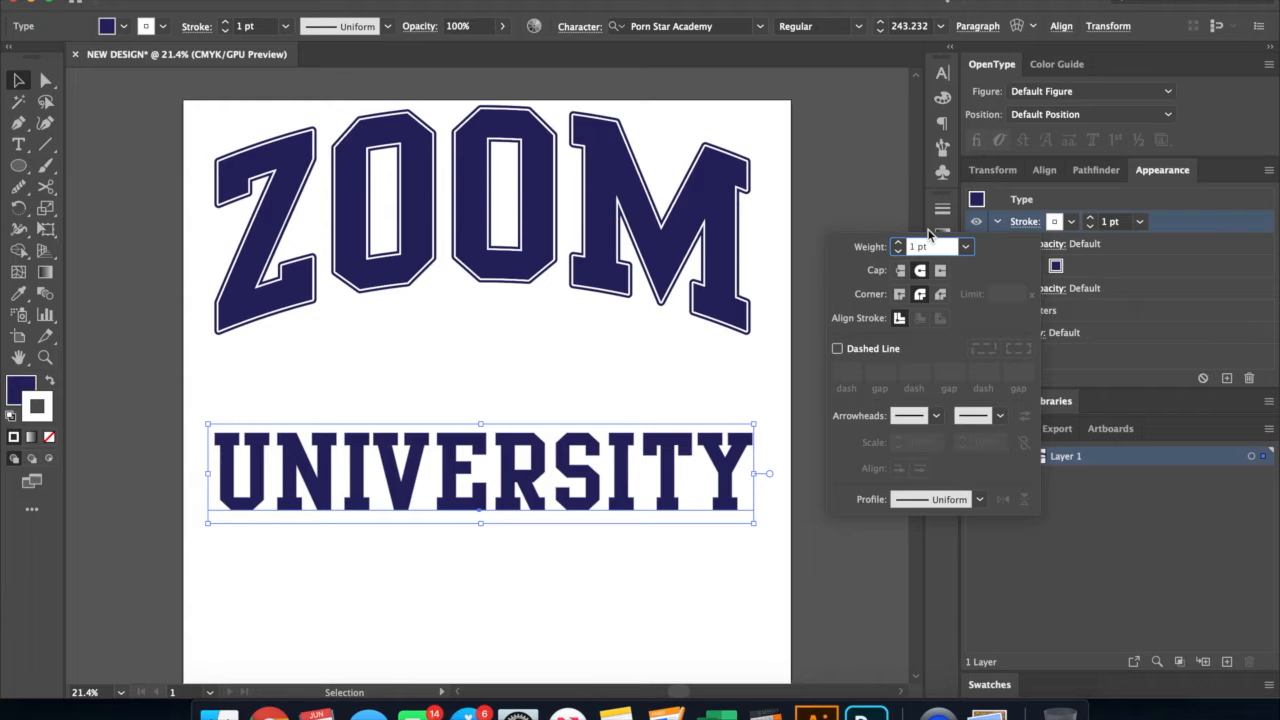
pyautogui.write('10')
pyautogui.press('Return')
pyautogui.moveTo(1185, 232); pyautogui.dragTo(1168, 328)
# Step: Duplicate UNIVERSITY's white stroke and make the lower copy dark navy with a 25 pt weight
pyautogui.click(1226, 376)
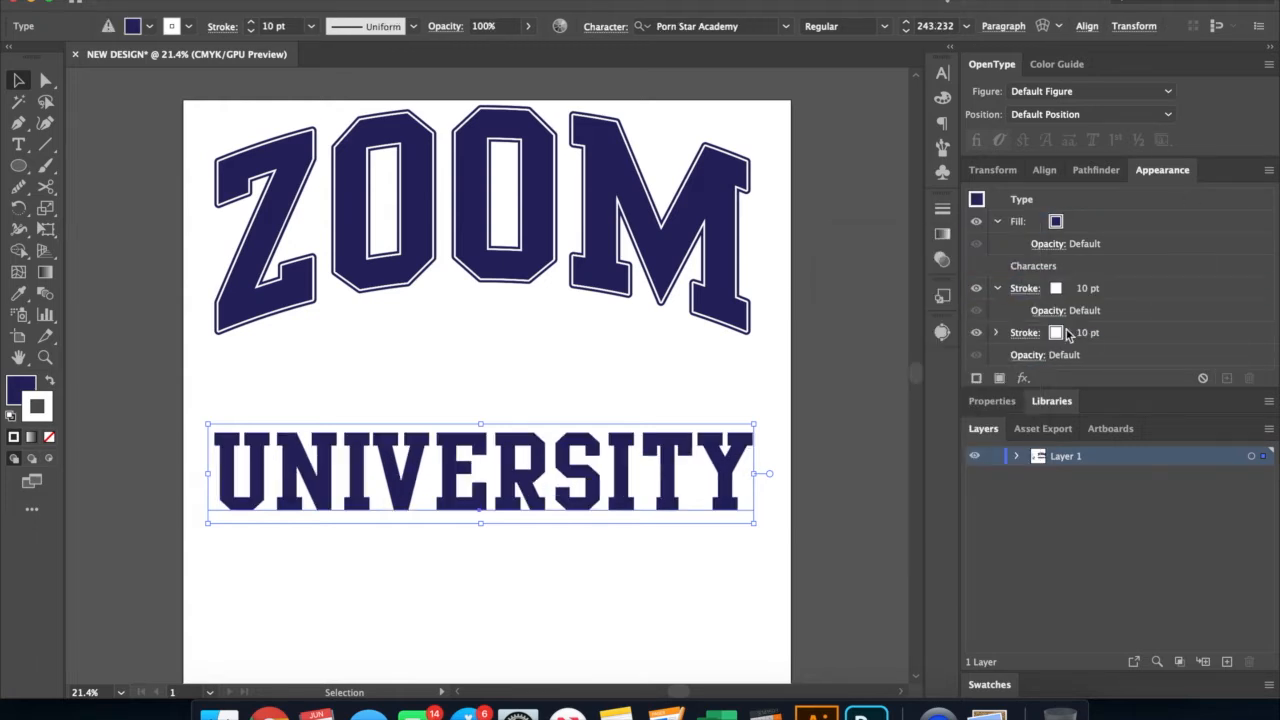
pyautogui.click(1056, 333)
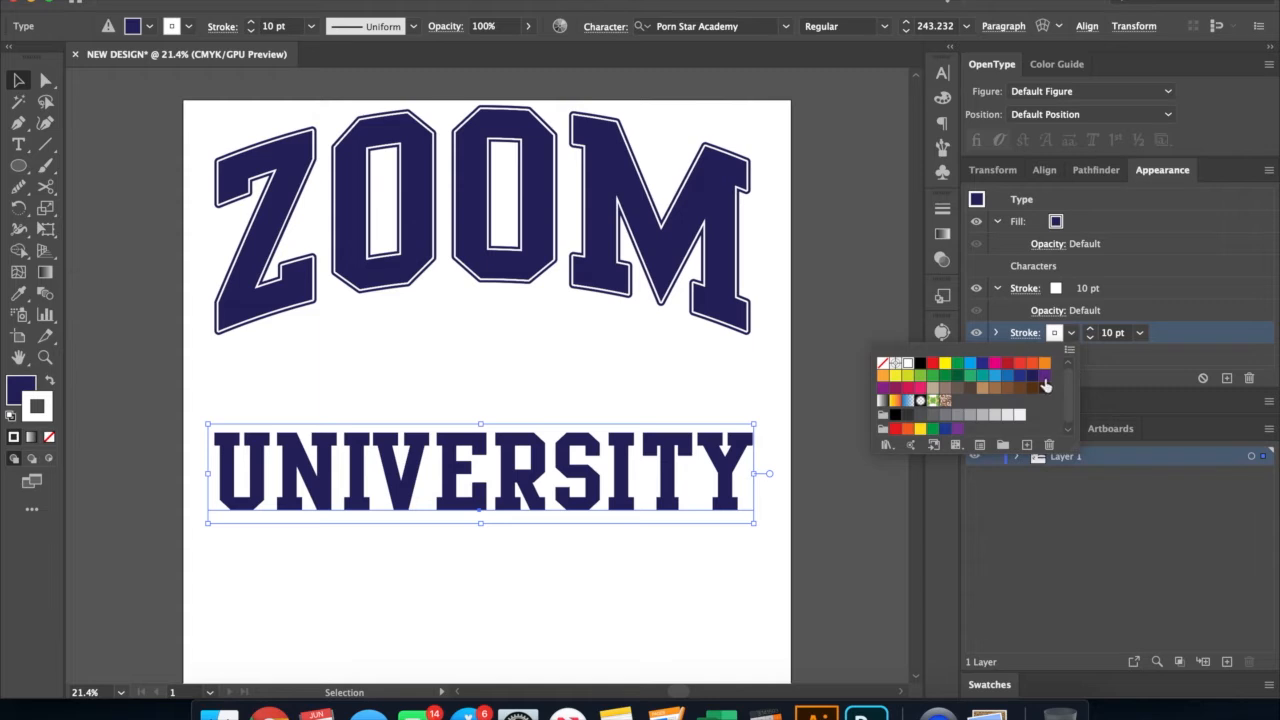
pyautogui.click(1033, 380)
pyautogui.click(1108, 334)
pyautogui.write('25')
pyautogui.press('Return')
pyautogui.click(717, 650)
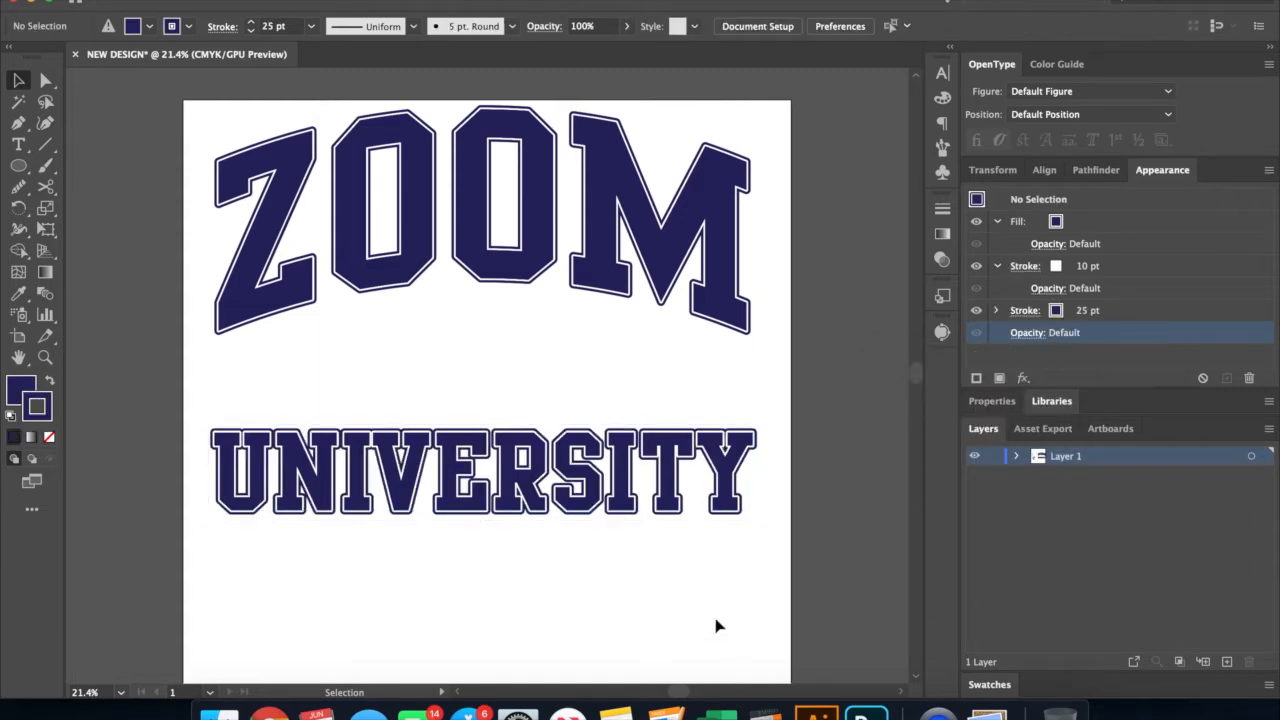
# Step: Move the UNIVERSITY text down near the artboard's lower edge and stretch it taller
pyautogui.moveTo(645, 465); pyautogui.dragTo(656, 616)
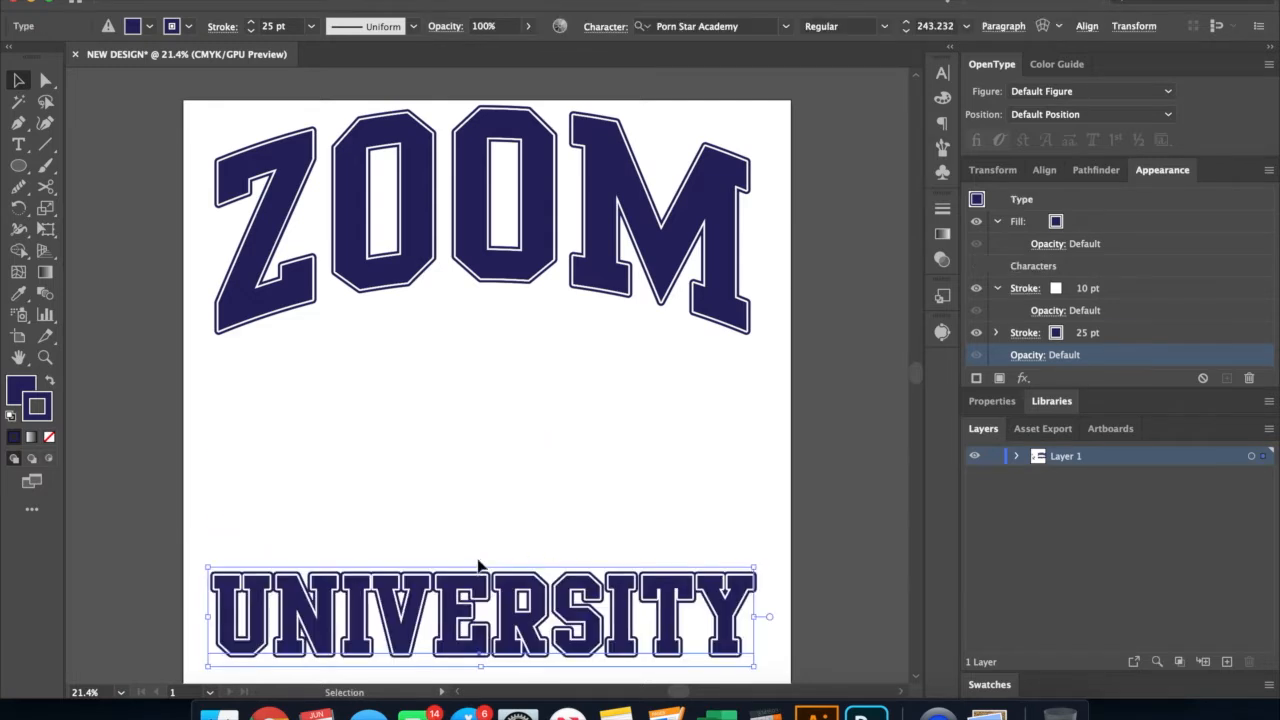
pyautogui.moveTo(480, 566); pyautogui.dragTo(479, 527)
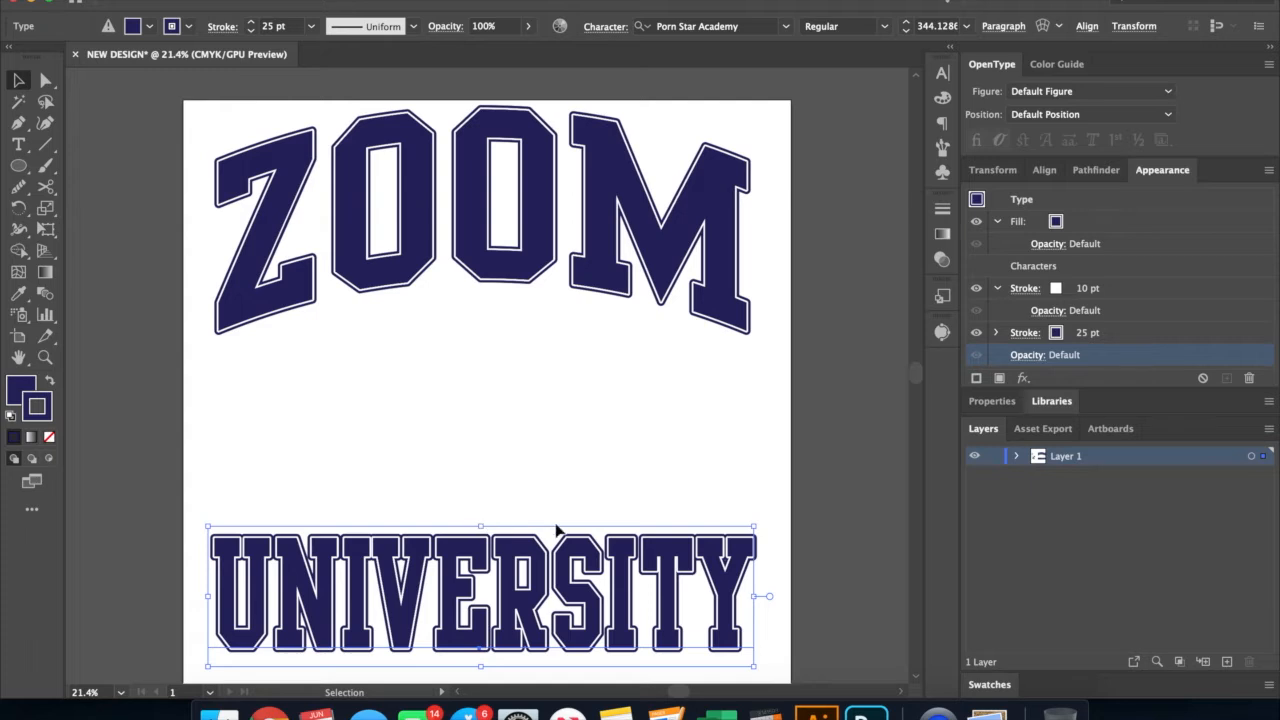
# Step: Set the tracking of the UNIVERSITY text to 50
pyautogui.click(942, 72)
pyautogui.click(830, 167)
pyautogui.write('5')
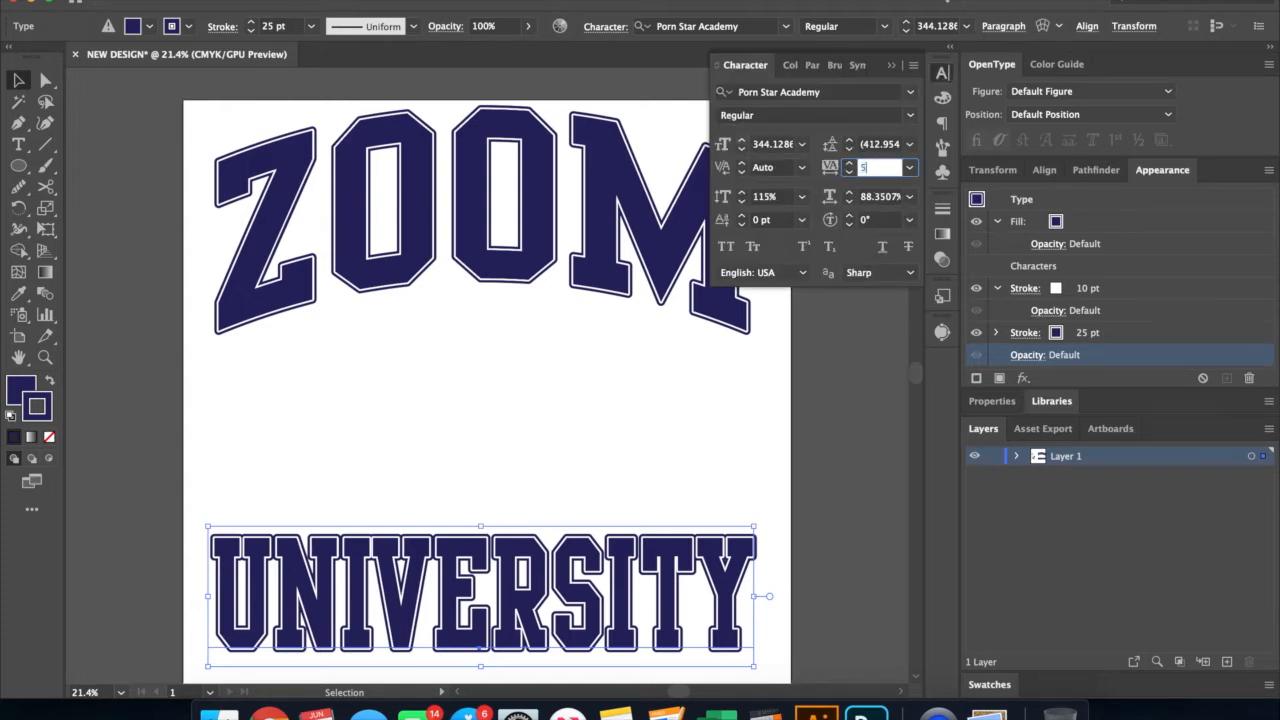
pyautogui.write('0')
pyautogui.press('Return')
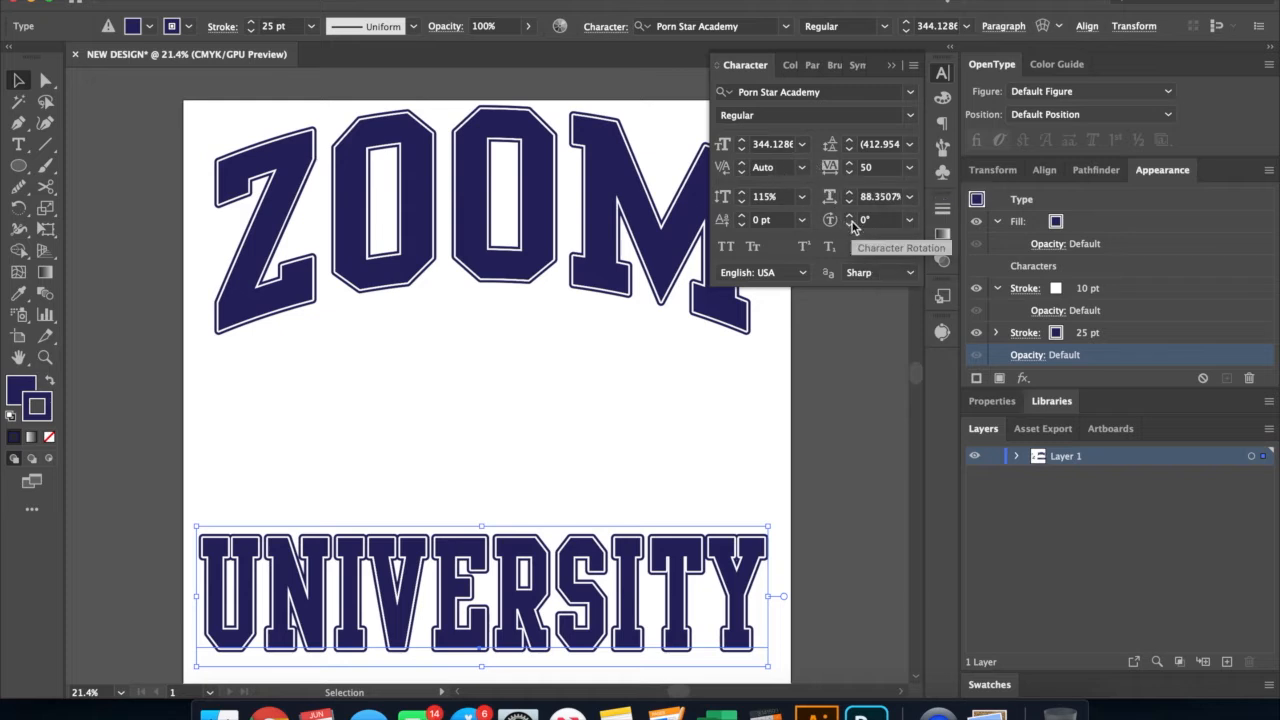
# Step: Set UNIVERSITY's horizontal scale to 75% and its tracking to 100
pyautogui.click(880, 197)
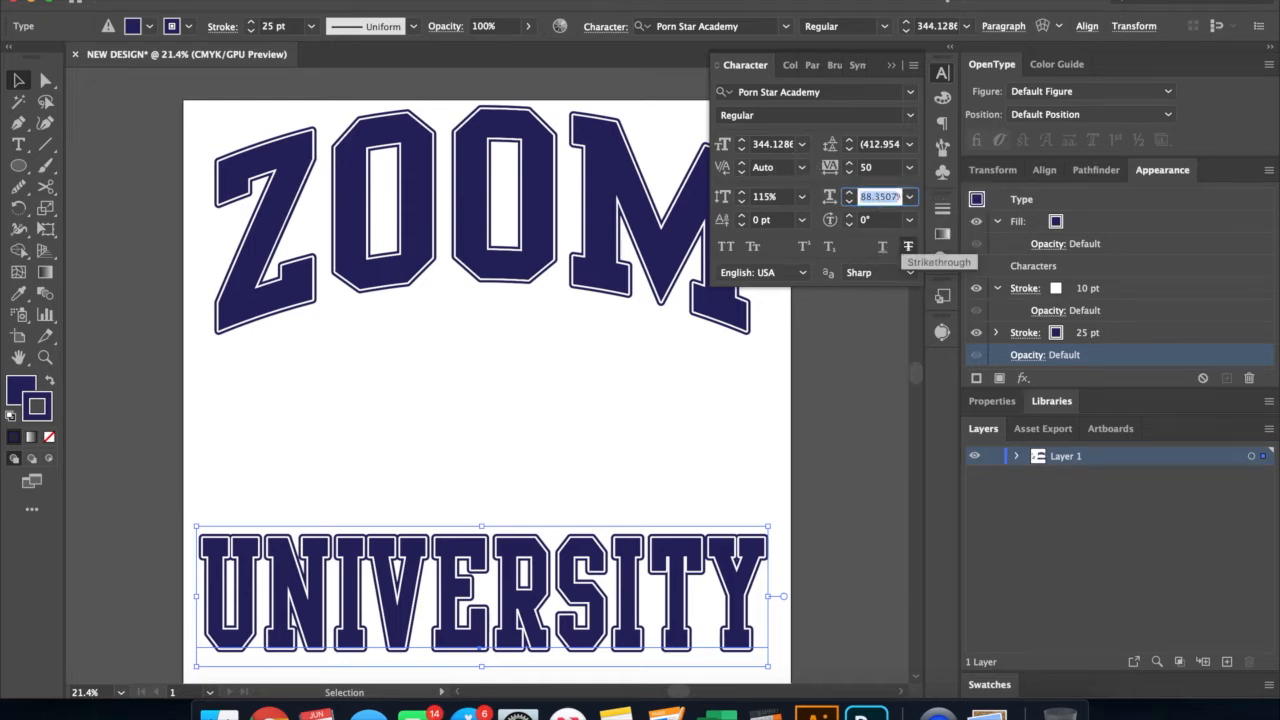
pyautogui.write('75')
pyautogui.press('Return')
pyautogui.click(867, 168)
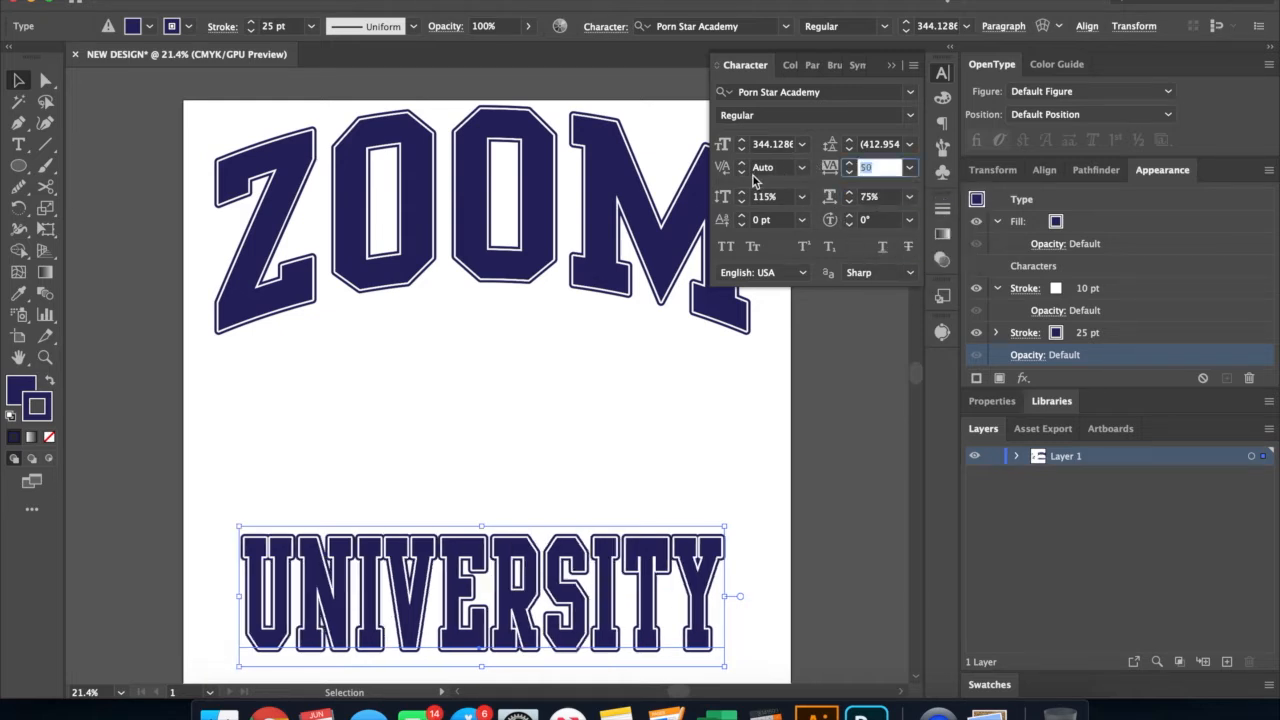
pyautogui.write('100')
pyautogui.press('Return')
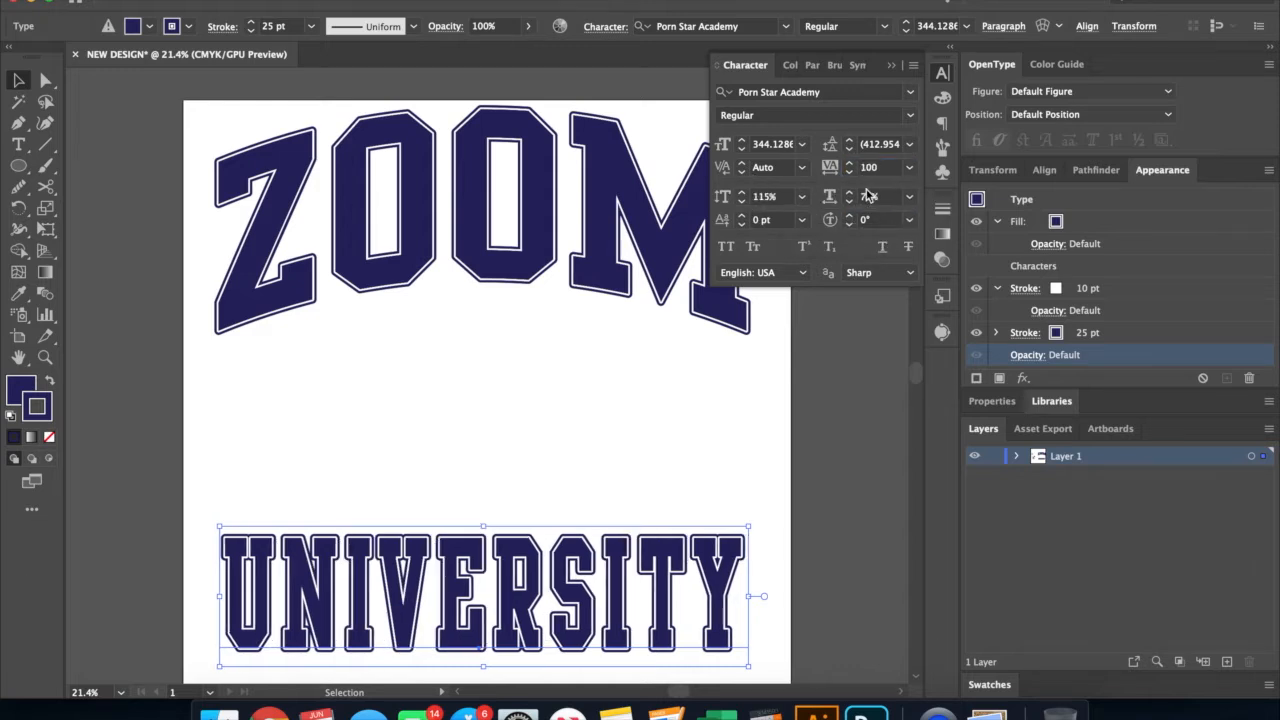
# Step: Increase the horizontal scale of the UNIVERSITY text to 80%
pyautogui.click(849, 195)
pyautogui.click(849, 195)
pyautogui.click(849, 195)
pyautogui.click(849, 195)
pyautogui.click(849, 195)
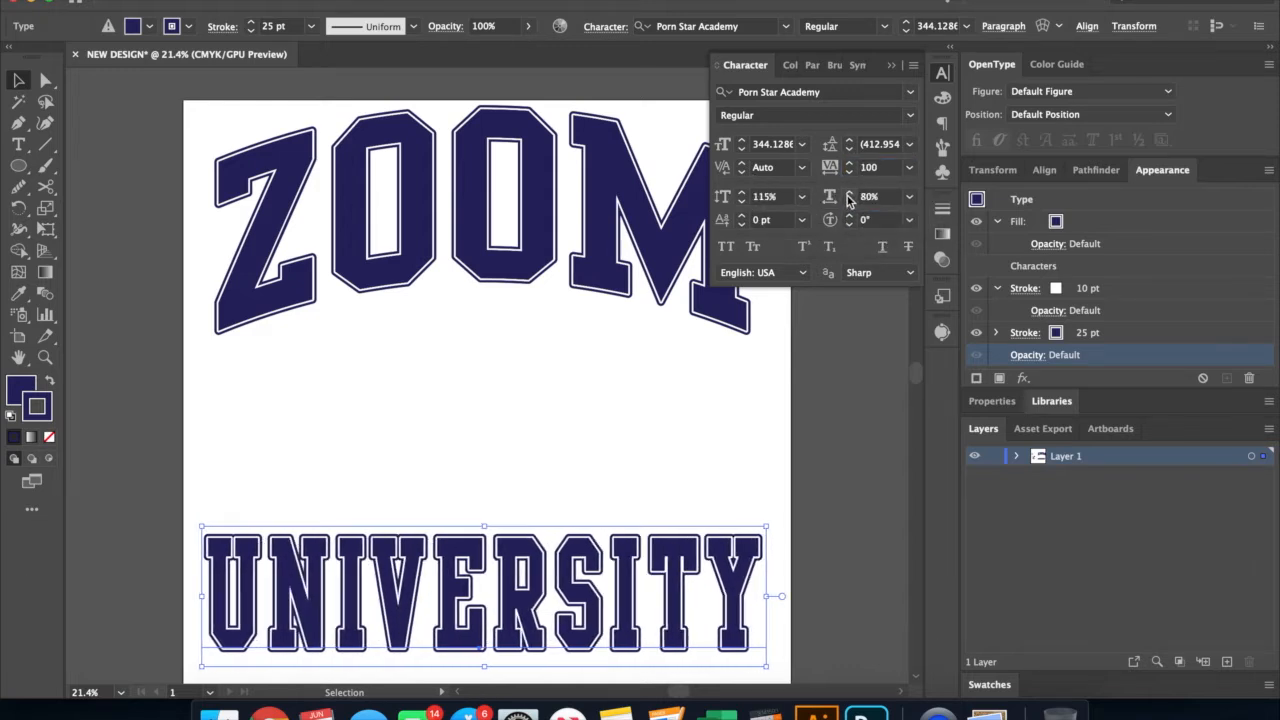
# Step: Set the vertical scale of the UNIVERSITY text to 100%
pyautogui.click(833, 381)
pyautogui.click(601, 649)
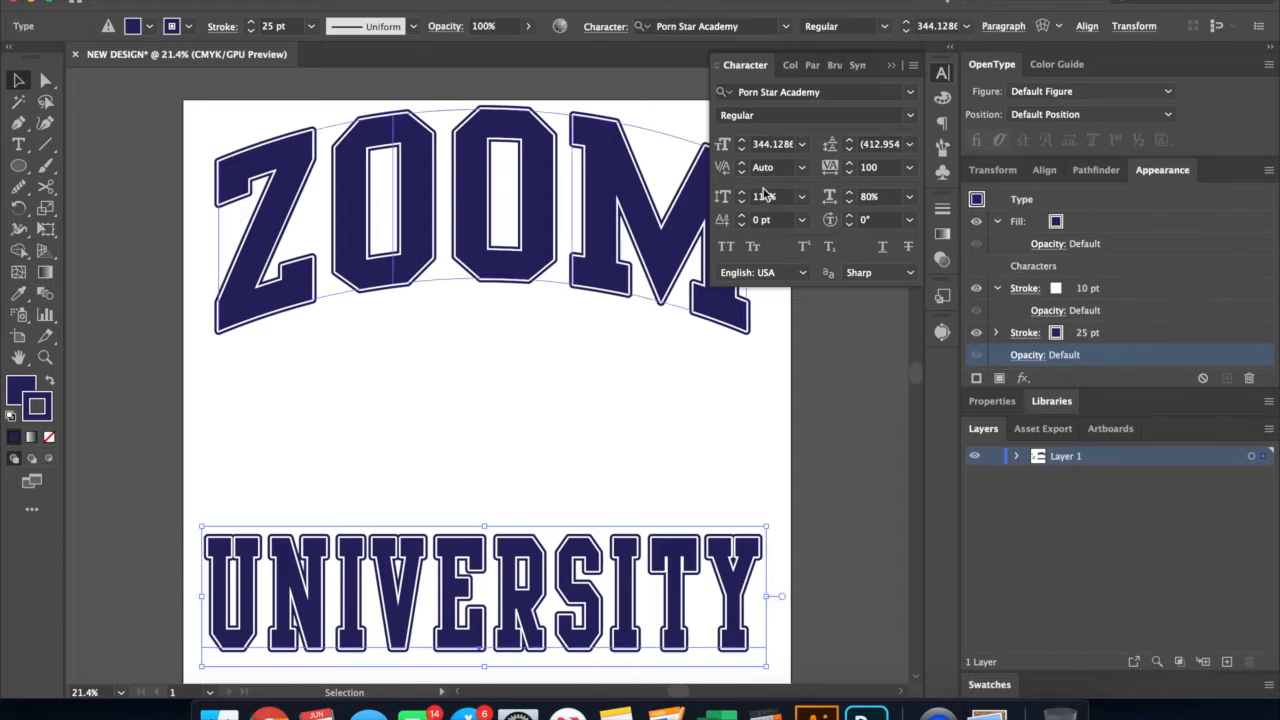
pyautogui.click(764, 196)
pyautogui.write('100')
pyautogui.press('Return')
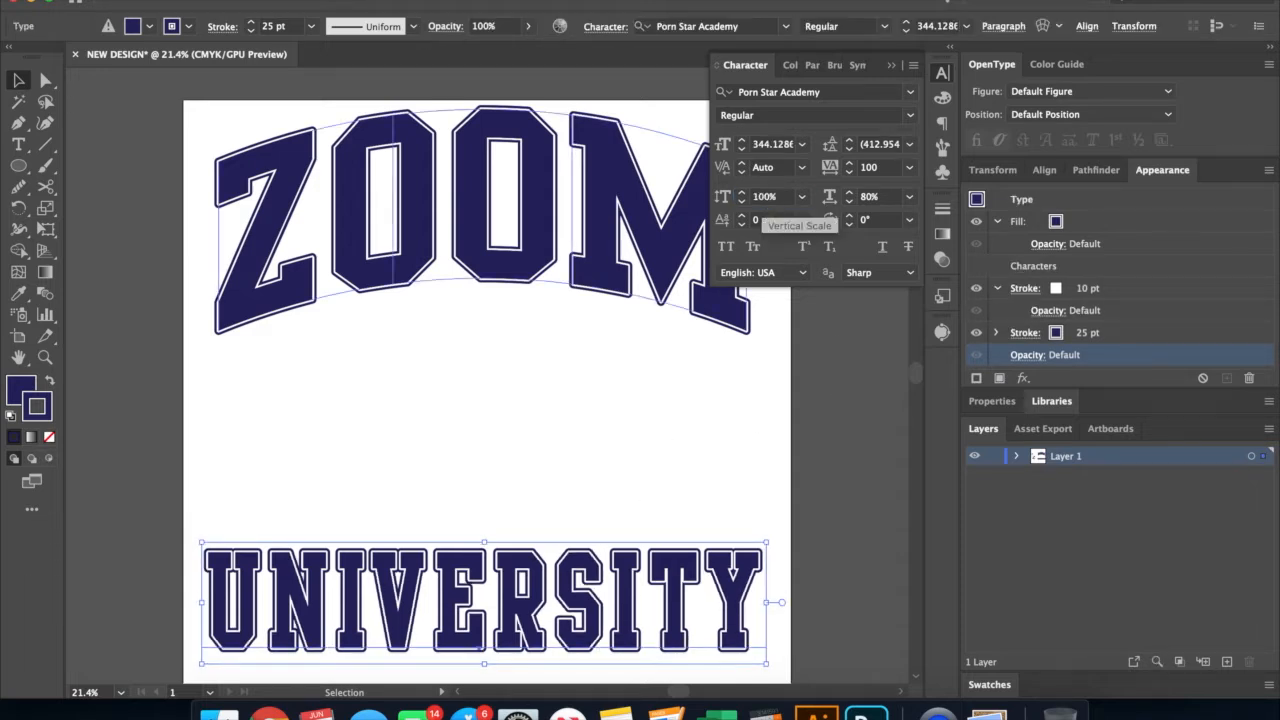
pyautogui.click(875, 522)
pyautogui.click(892, 66)
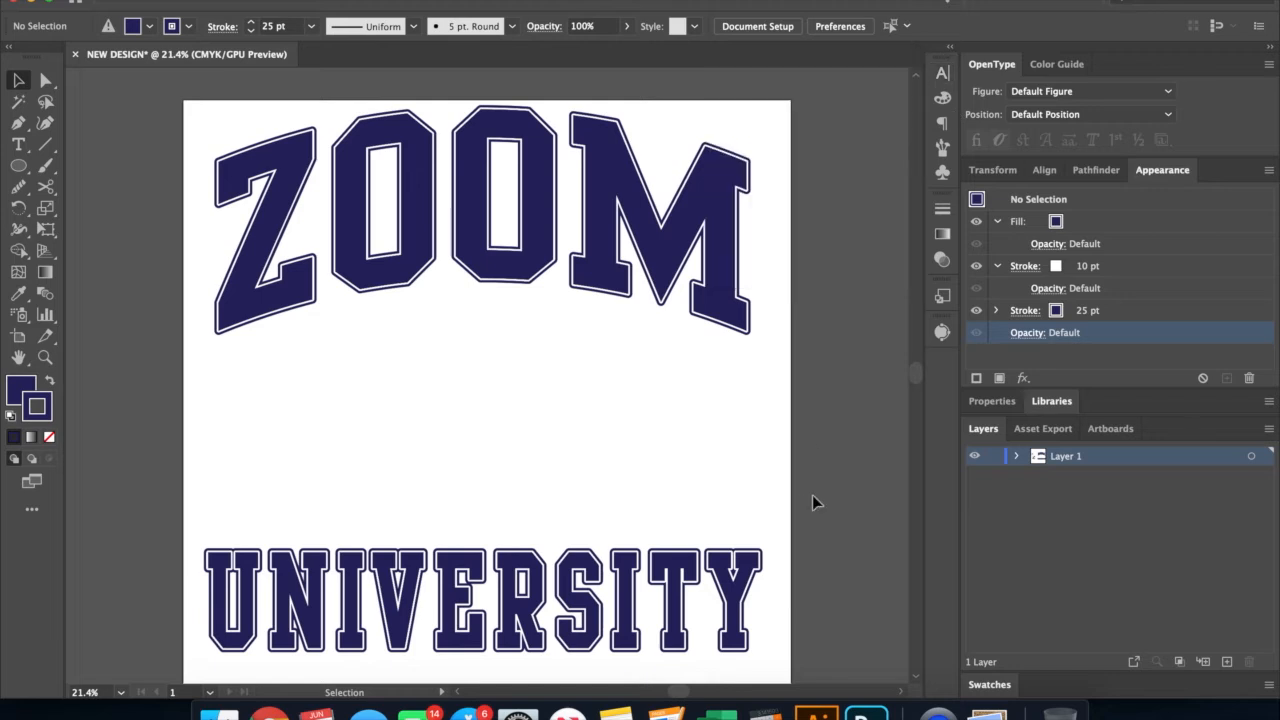
# Step: Select ZOOM and UNIVERSITY together and align them by their horizontal centers
pyautogui.moveTo(766, 546); pyautogui.dragTo(638, 373)
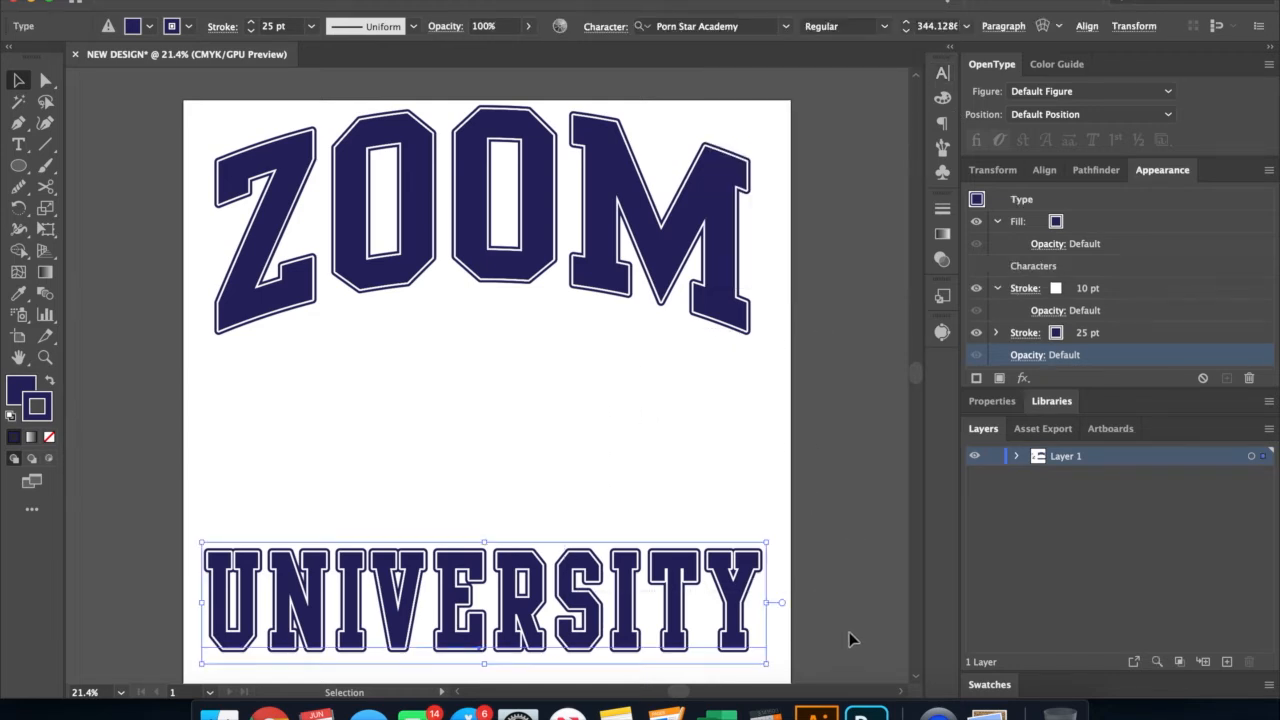
pyautogui.keyDown('shift'); pyautogui.click(371, 229); pyautogui.keyUp('shift')
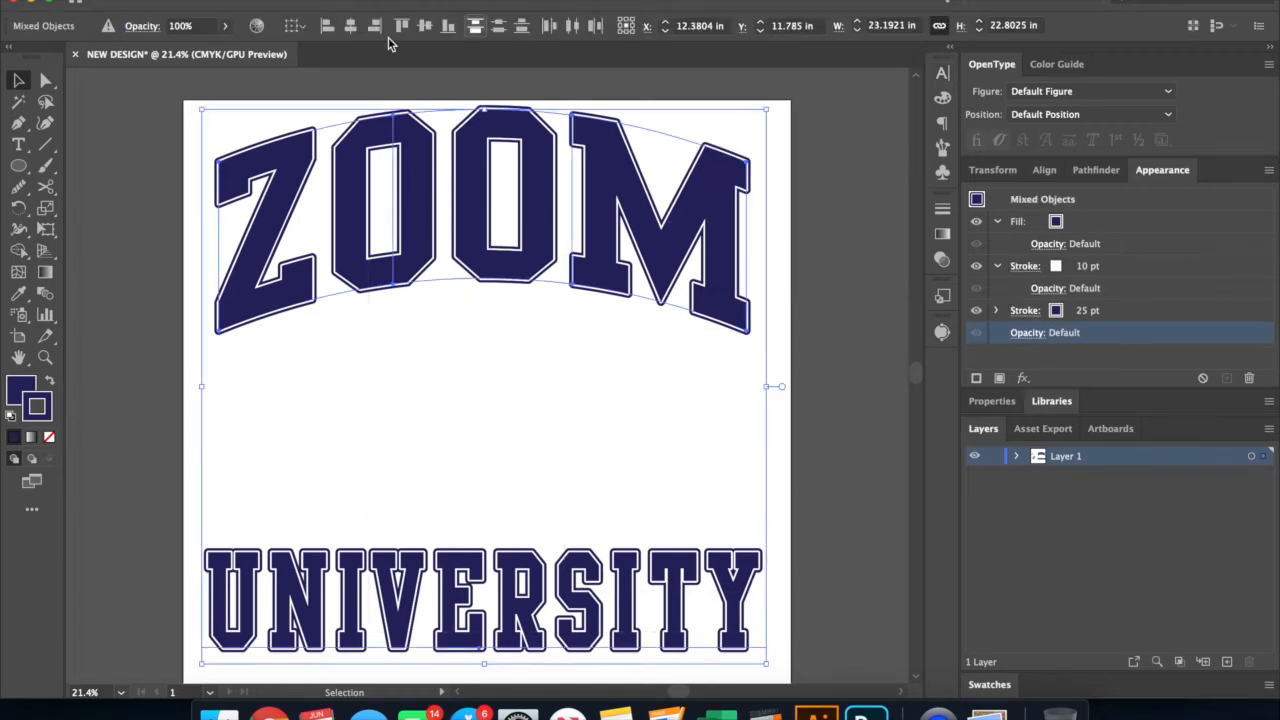
pyautogui.click(531, 425)
# Step: Draw a circle from the artboard's center, filling the gap between ZOOM and UNIVERSITY
pyautogui.press('a')
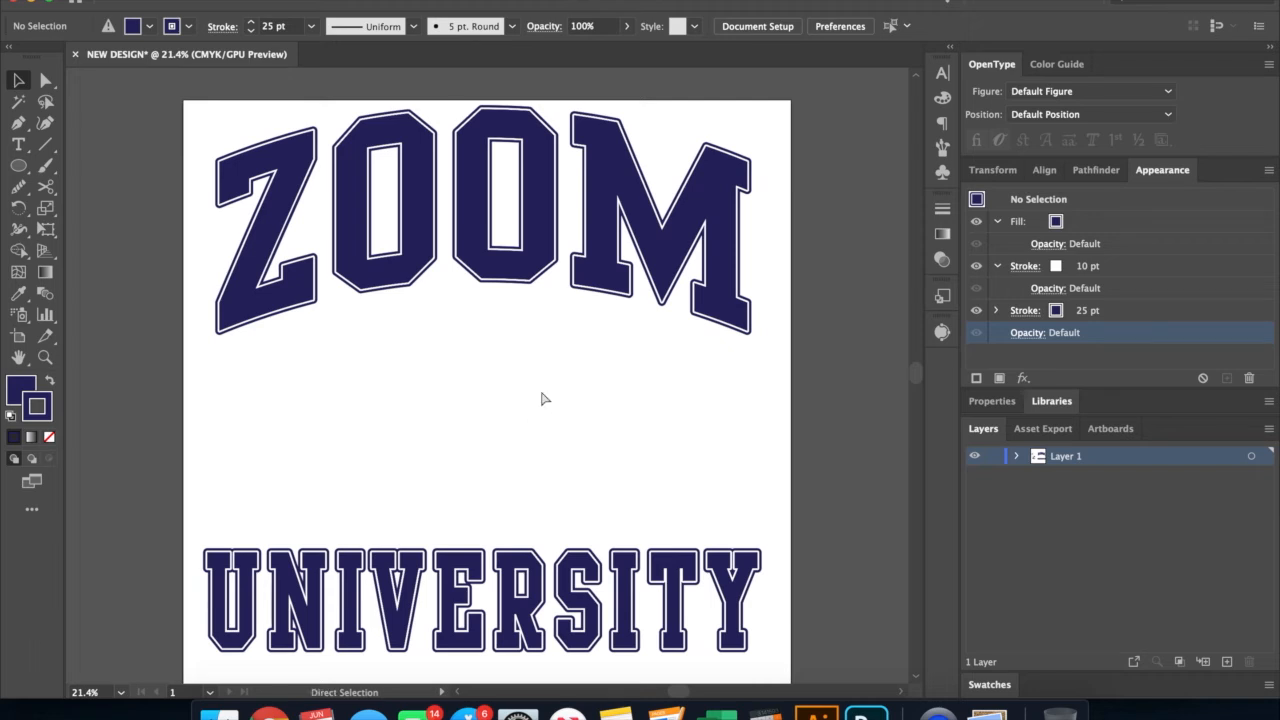
pyautogui.press('l')
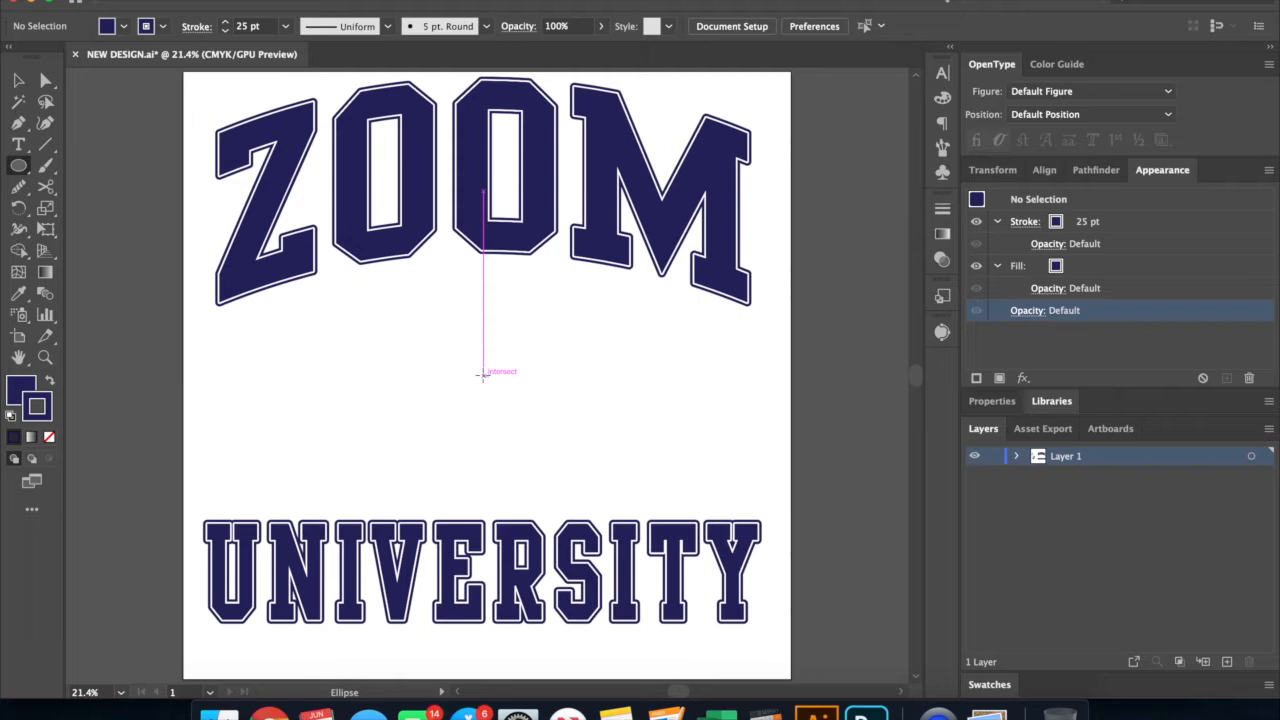
pyautogui.moveTo(482, 373); pyautogui.dragTo(376, 275)
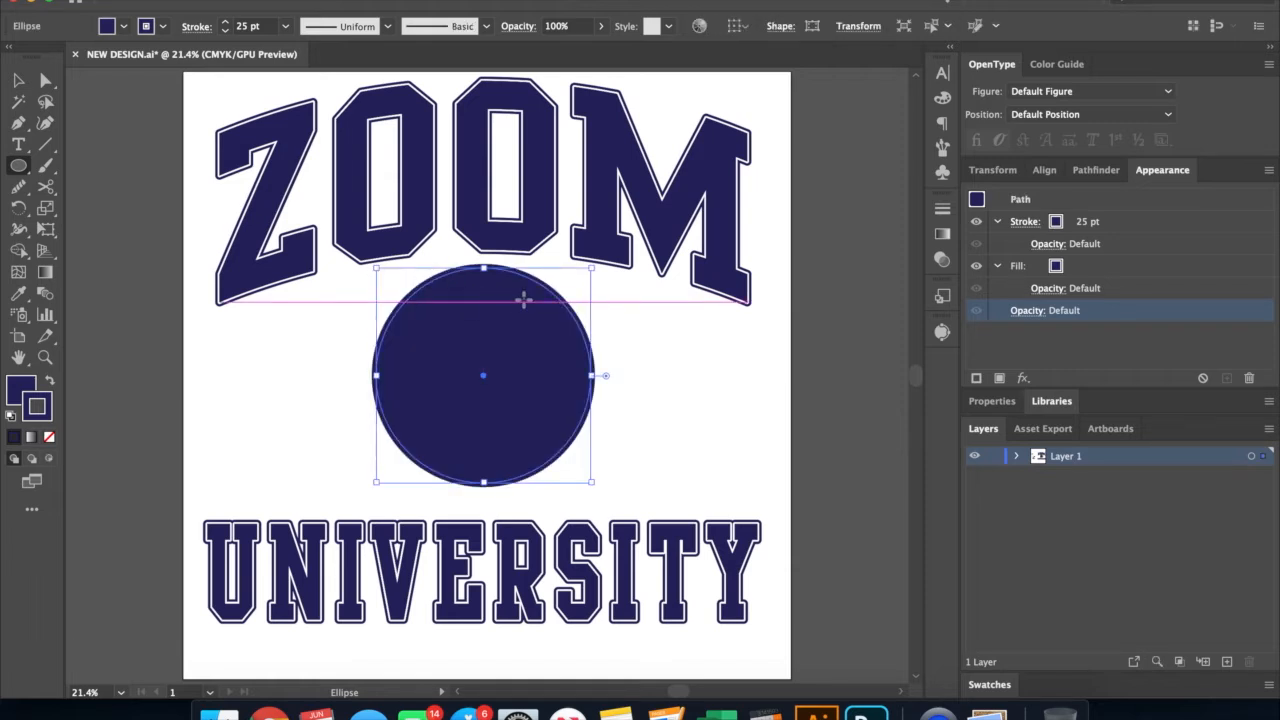
# Step: Nudge the circle down in small increments to leave more space below ZOOM
pyautogui.press('Down')
pyautogui.press('Down')
pyautogui.press('Down')
pyautogui.press('Down')
pyautogui.press('Down')
pyautogui.press('Down')
pyautogui.press('Down')
pyautogui.press('Down')
pyautogui.press('Down')
pyautogui.press('Down')
pyautogui.press('Down')
pyautogui.press('Down')
pyautogui.press('Down')
pyautogui.press('Down')
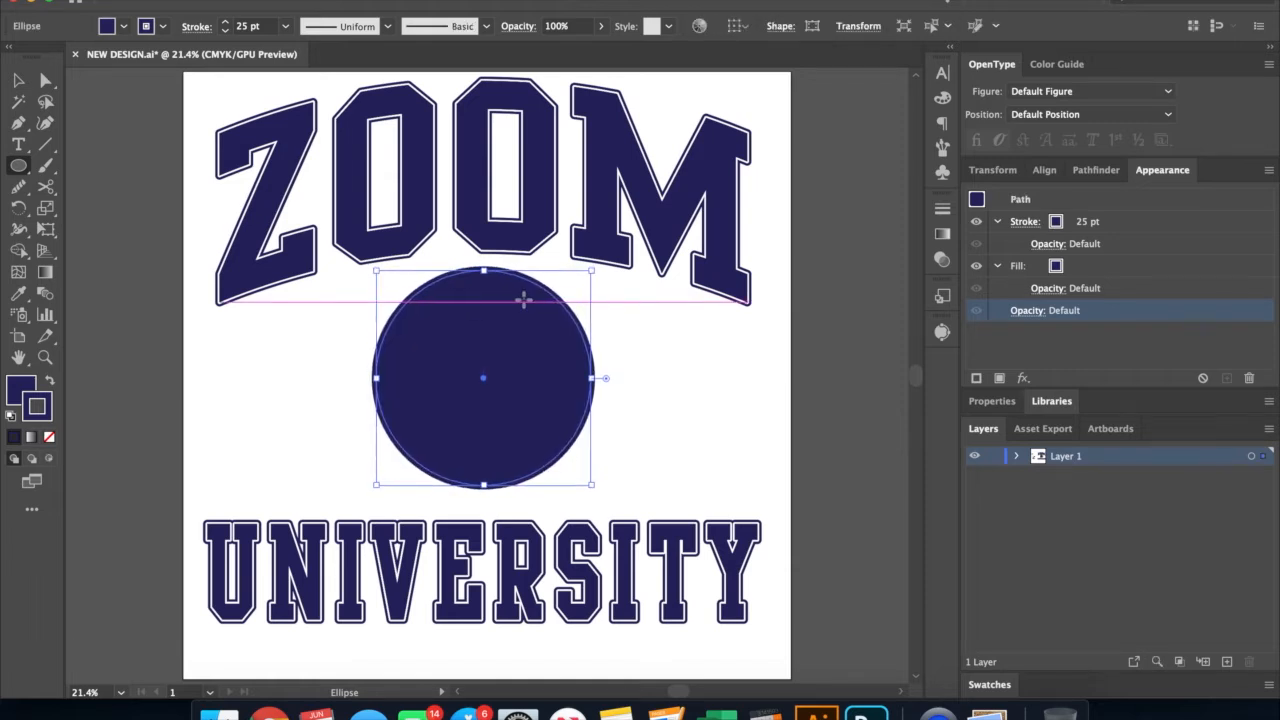
pyautogui.press('Down')
pyautogui.press('Down')
pyautogui.press('Down')
pyautogui.press('Down')
pyautogui.press('Down')
pyautogui.press('Down')
pyautogui.press('Down')
pyautogui.press('Down')
pyautogui.press('Down')
pyautogui.press('Down')
pyautogui.press('Down')
pyautogui.press('Down')
pyautogui.press('Down')
pyautogui.press('Down')
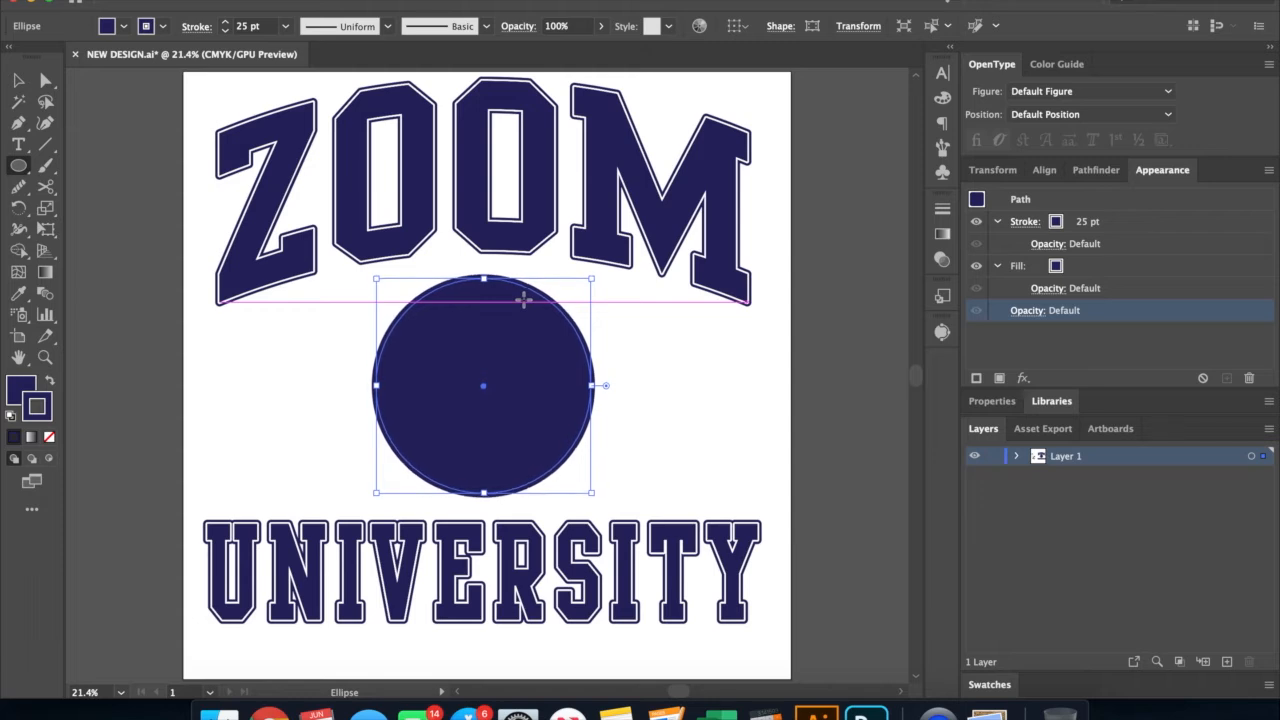
# Step: Remove the stroke from the circle, keeping its navy fill
pyautogui.click(1152, 269)
pyautogui.click(1137, 222)
pyautogui.click(1249, 378)
pyautogui.click(18, 80)
pyautogui.click(714, 428)
pyautogui.click(508, 432)
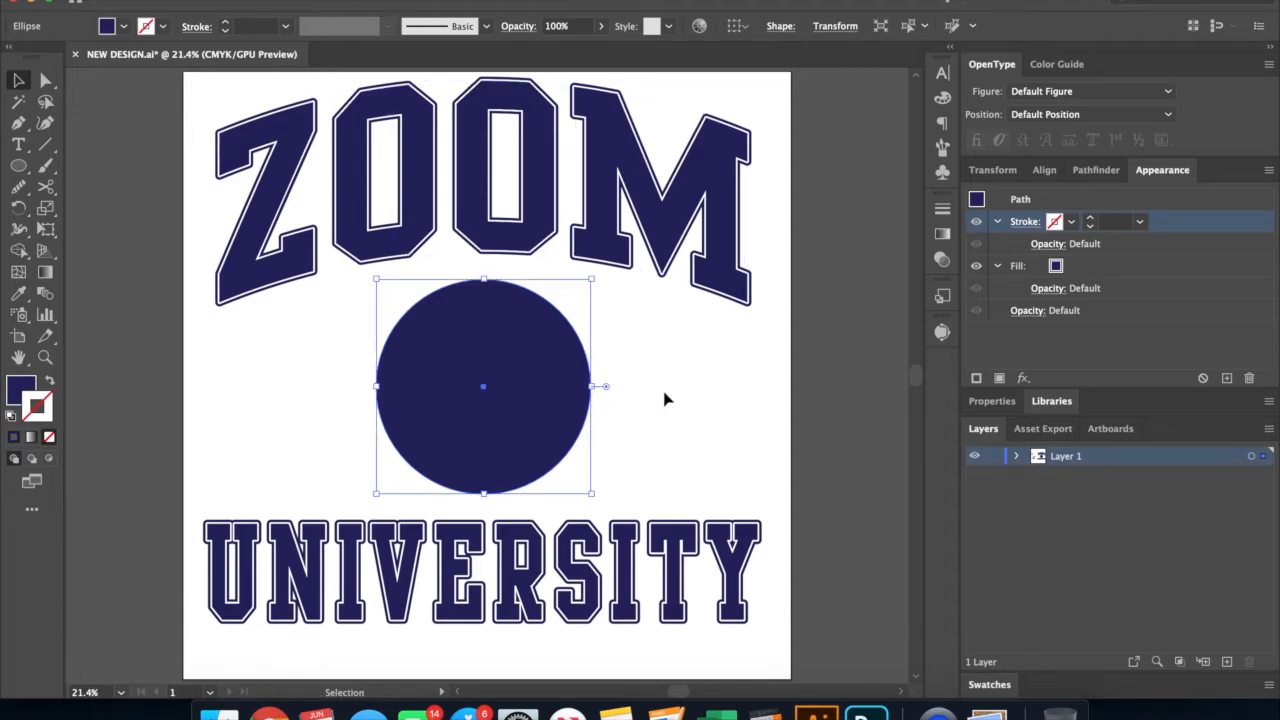
# Step: Create a smaller concentric copy of the circle inside the original
pyautogui.click(689, 429)
pyautogui.click(524, 346)
pyautogui.moveTo(486, 281); pyautogui.dragTo(496, 311)
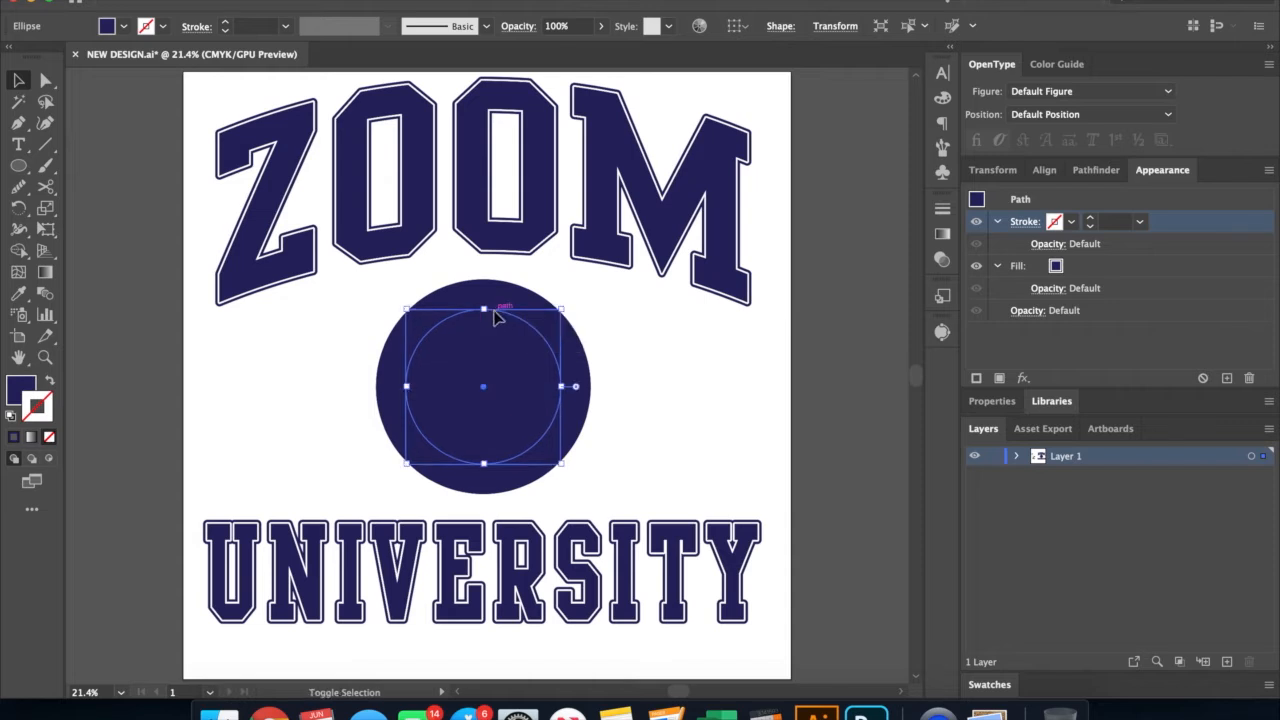
# Step: Give the outer circle a 1 pt navy stroke and no fill
pyautogui.click(571, 346)
pyautogui.moveTo(18, 390); pyautogui.dragTo(38, 408)
pyautogui.click(15, 392)
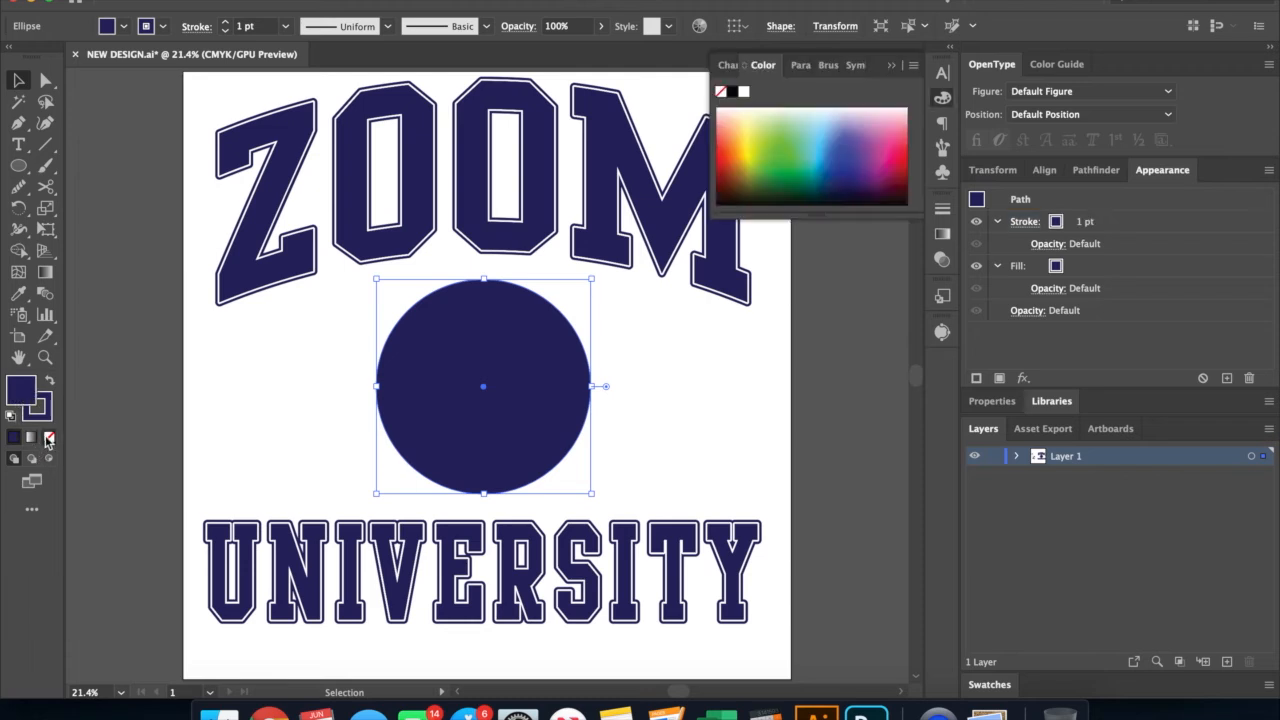
pyautogui.click(48, 438)
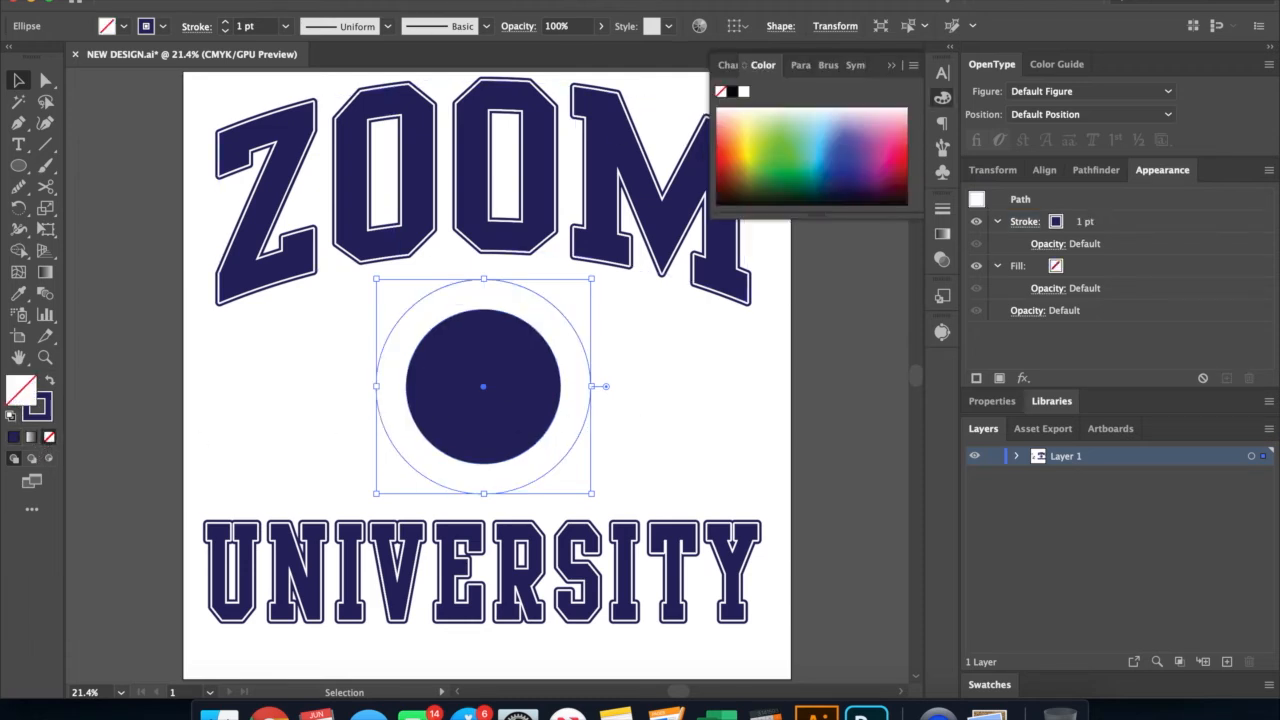
# Step: Add a Zig Zag effect to the outer circle with smooth points, 5 ridges per segment and an absolute size of 0.22 in
pyautogui.click(365, 0)
pyautogui.moveTo(560, 131)
pyautogui.click(690, 231)
pyautogui.moveTo(690, 231); pyautogui.dragTo(1002, 174)
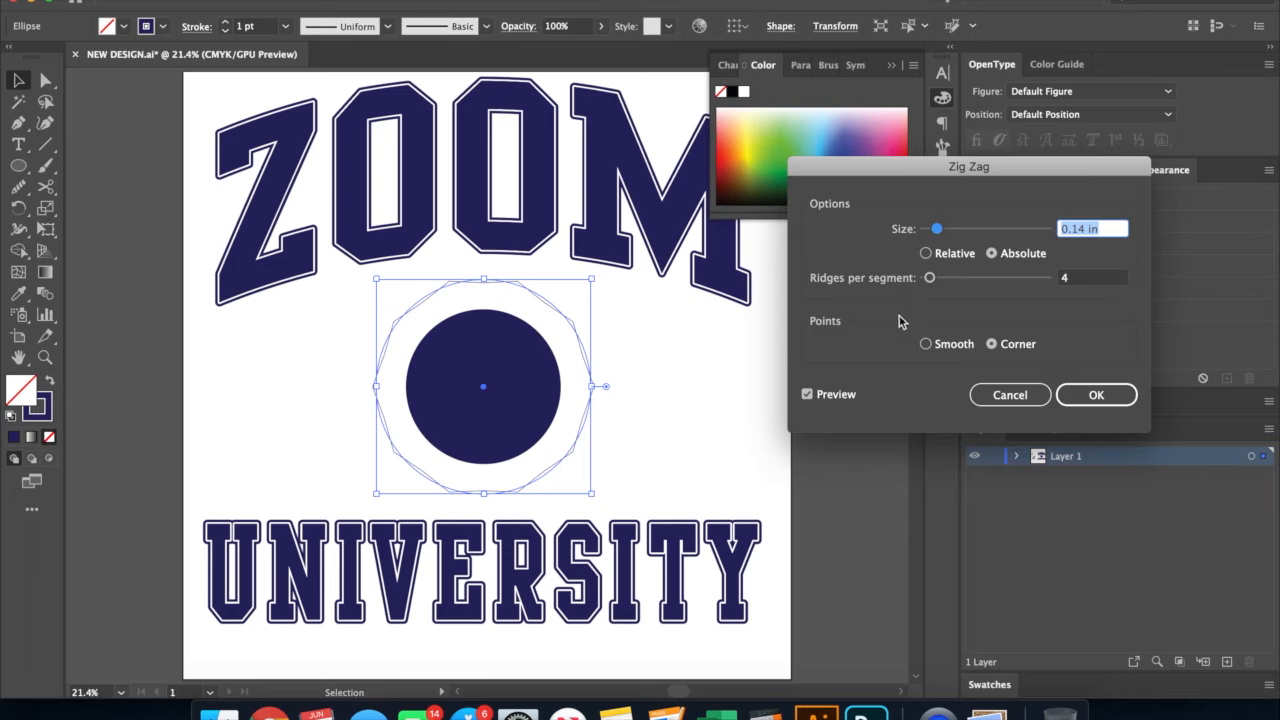
pyautogui.moveTo(951, 286); pyautogui.dragTo(823, 295)
pyautogui.click(938, 279)
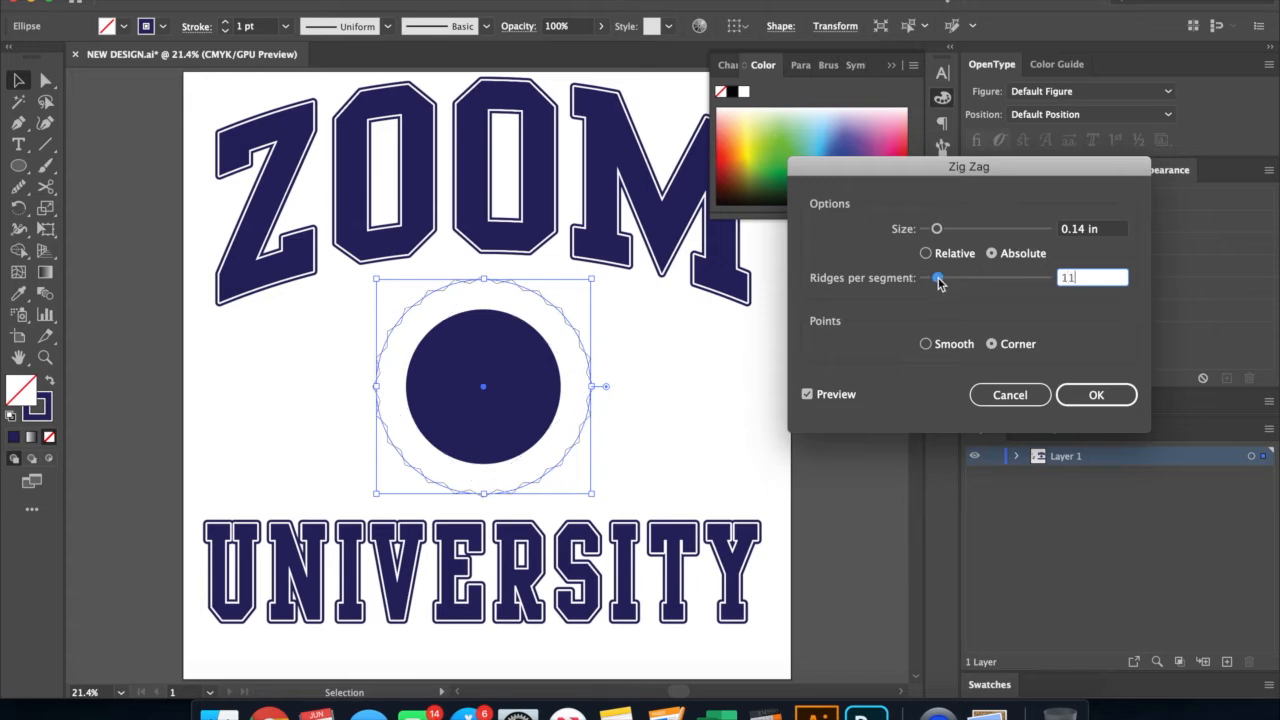
pyautogui.moveTo(933, 281); pyautogui.dragTo(928, 282)
pyautogui.moveTo(937, 229); pyautogui.dragTo(961, 231)
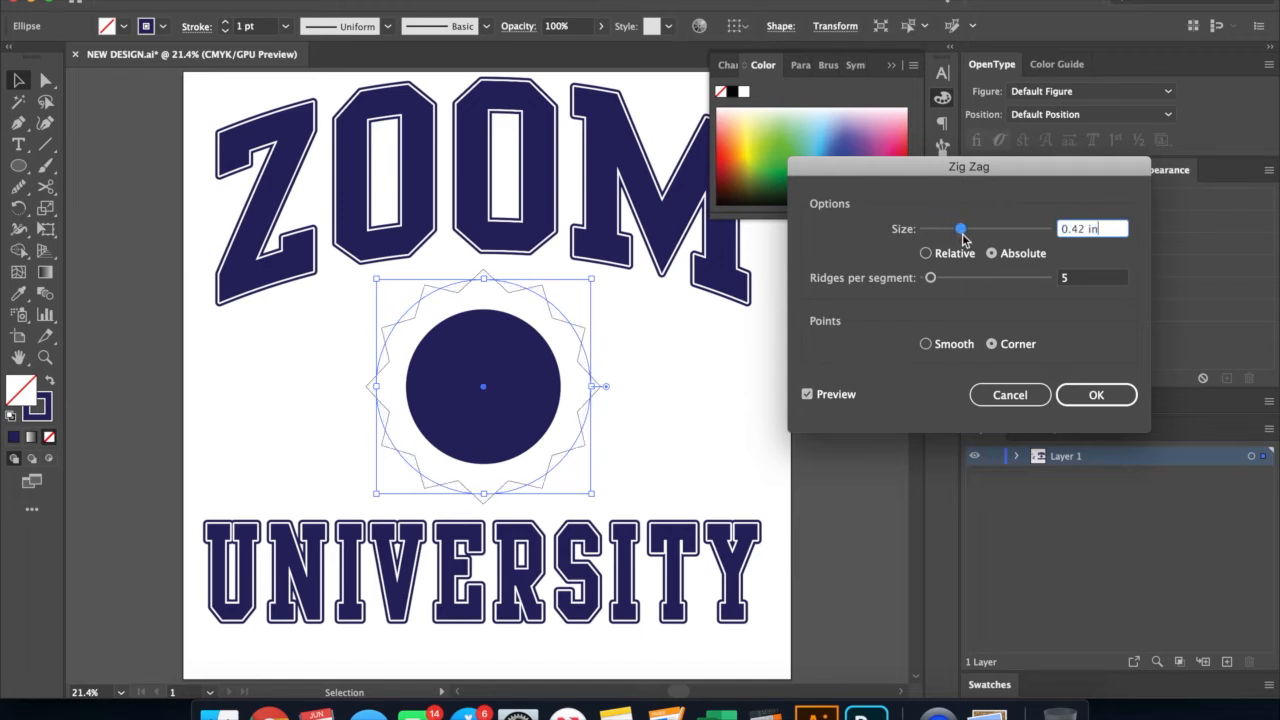
pyautogui.click(949, 352)
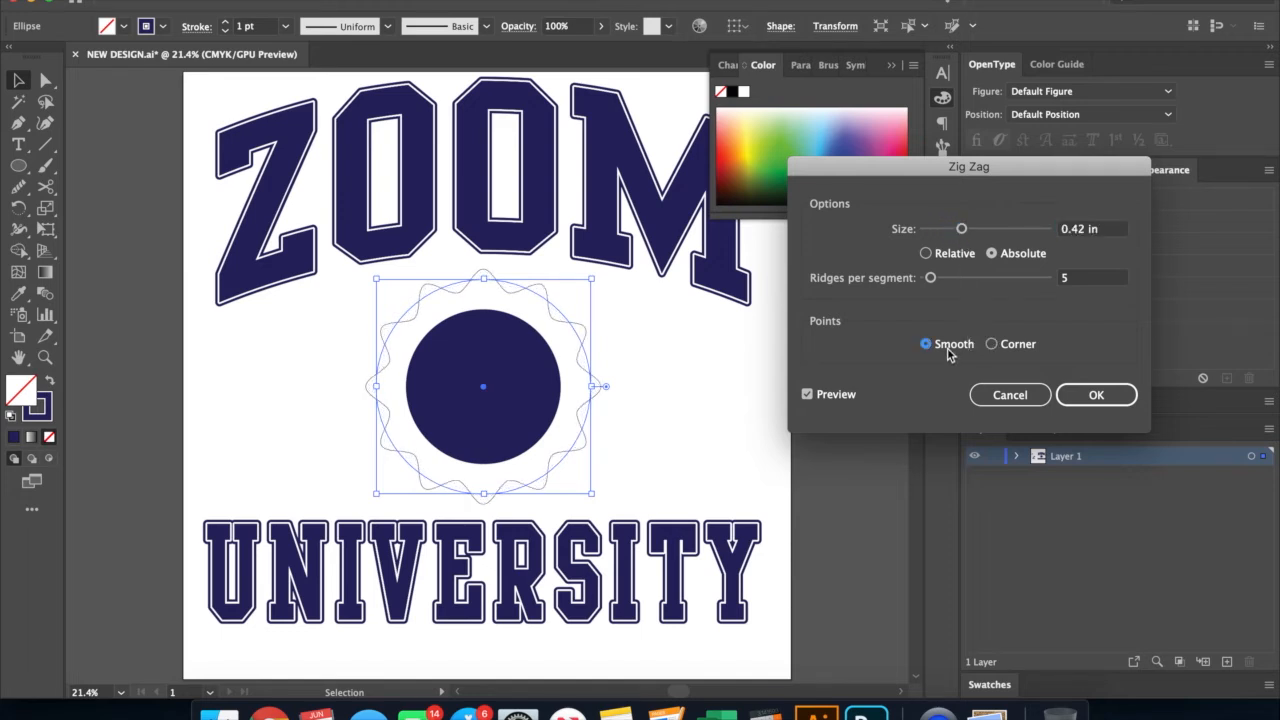
pyautogui.moveTo(961, 230); pyautogui.dragTo(945, 240)
# Step: Set the outer circle's Zig Zag to 4 ridges per segment with a size of 0.3 in and apply it
pyautogui.click(1082, 280)
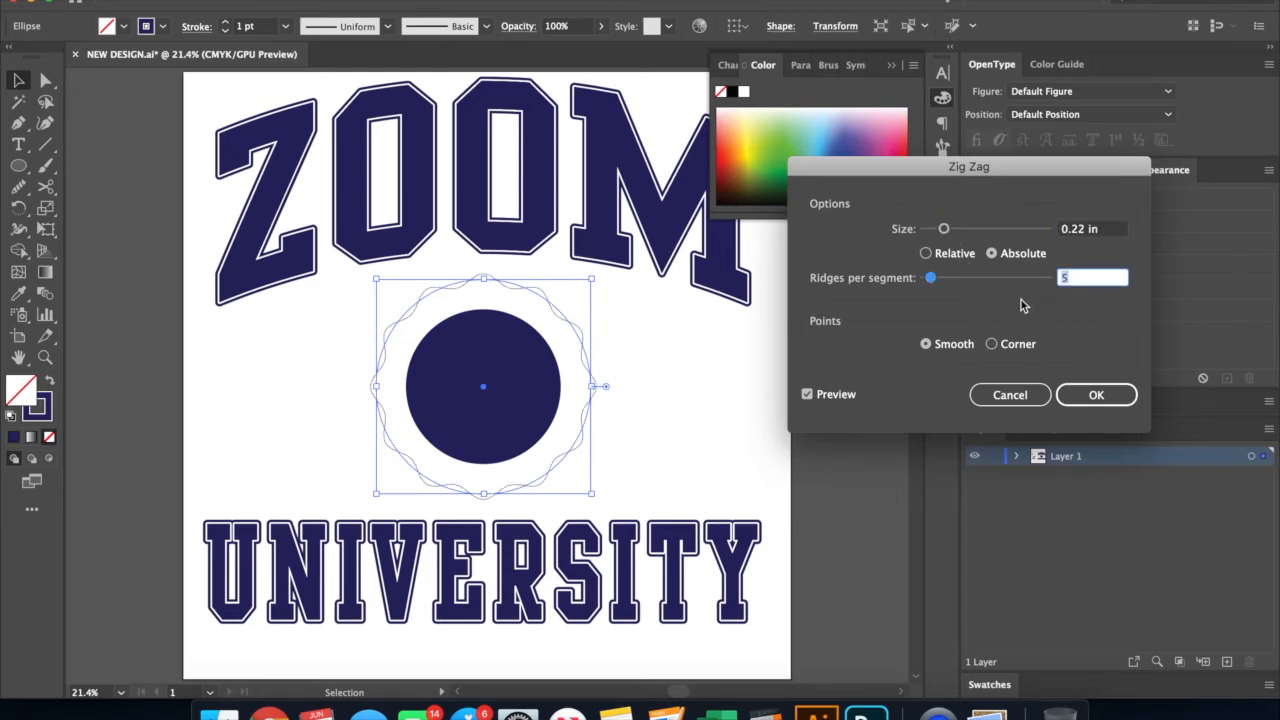
pyautogui.write('4')
pyautogui.press('Tab')
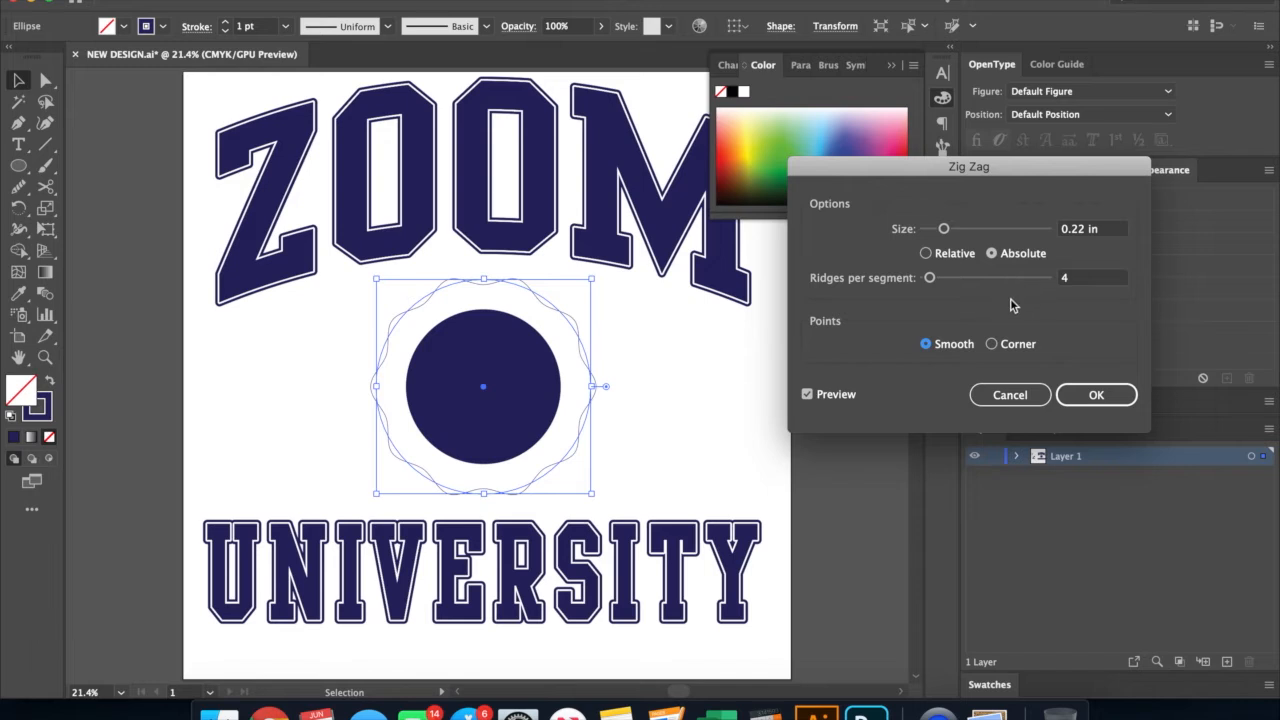
pyautogui.click(1081, 230)
pyautogui.write('0.5')
pyautogui.press('Tab')
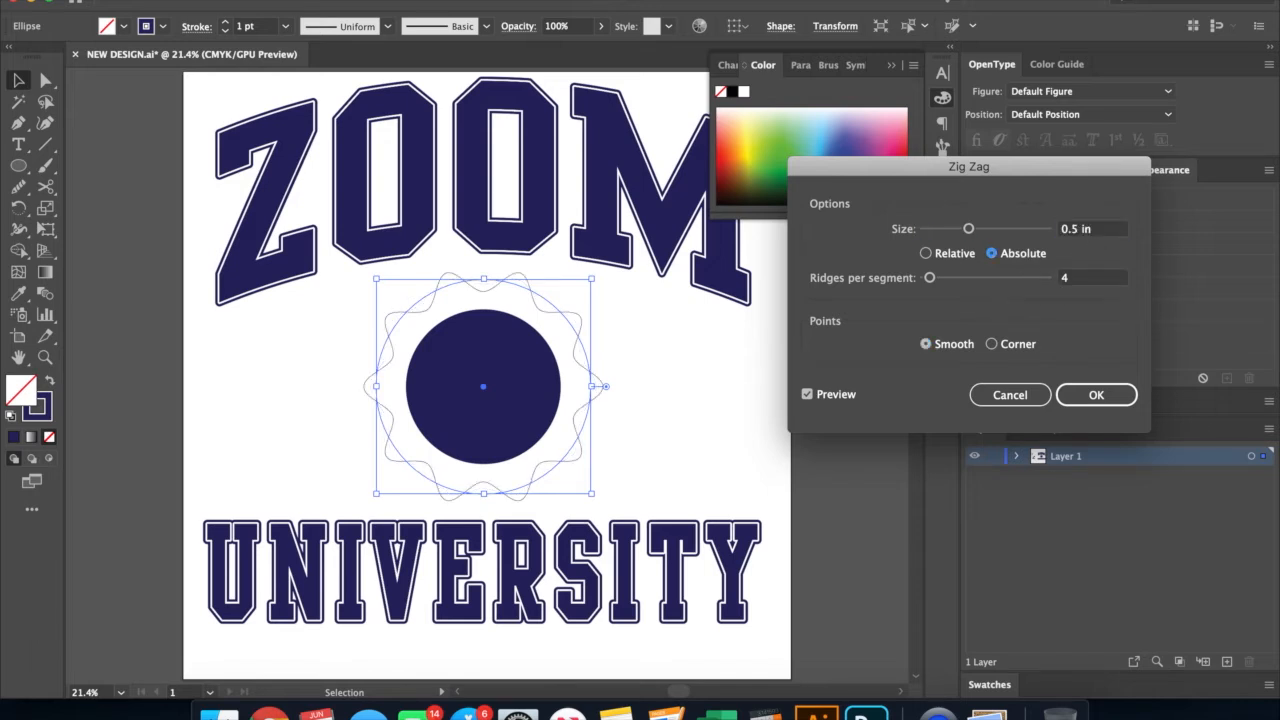
pyautogui.click(1081, 230)
pyautogui.write('0.3')
pyautogui.press('Tab')
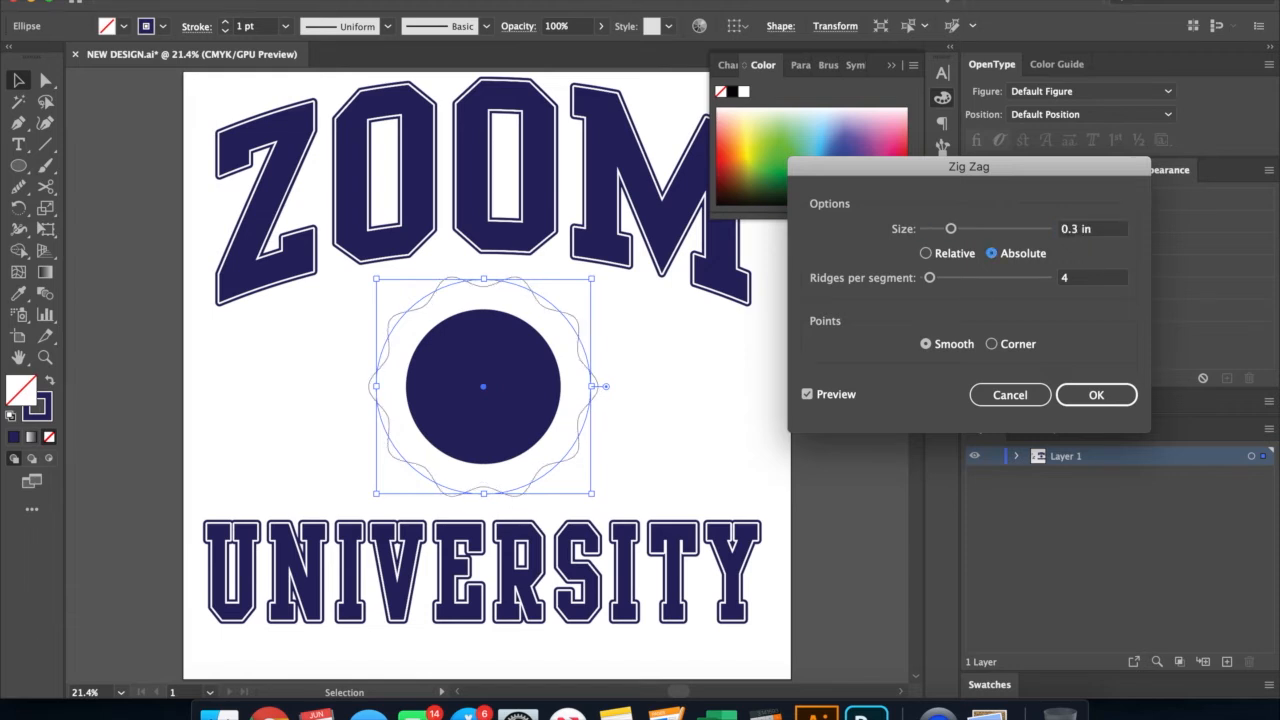
pyautogui.click(1117, 390)
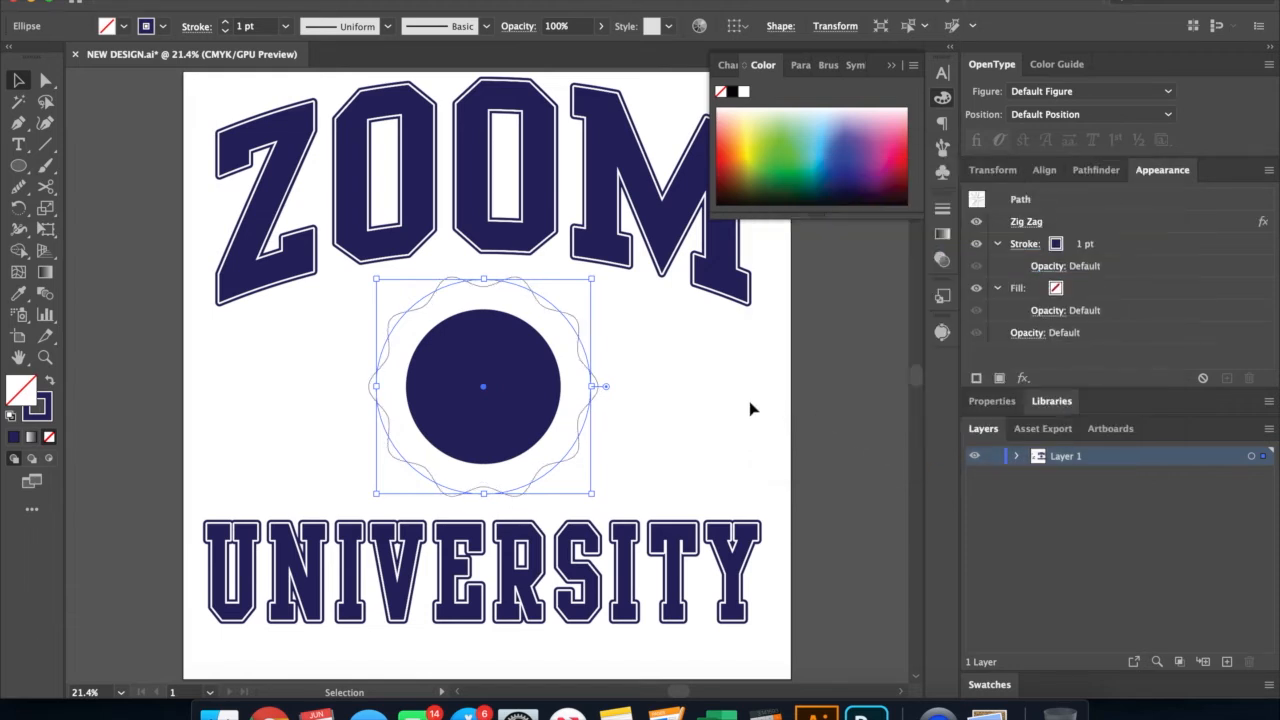
pyautogui.click(690, 412)
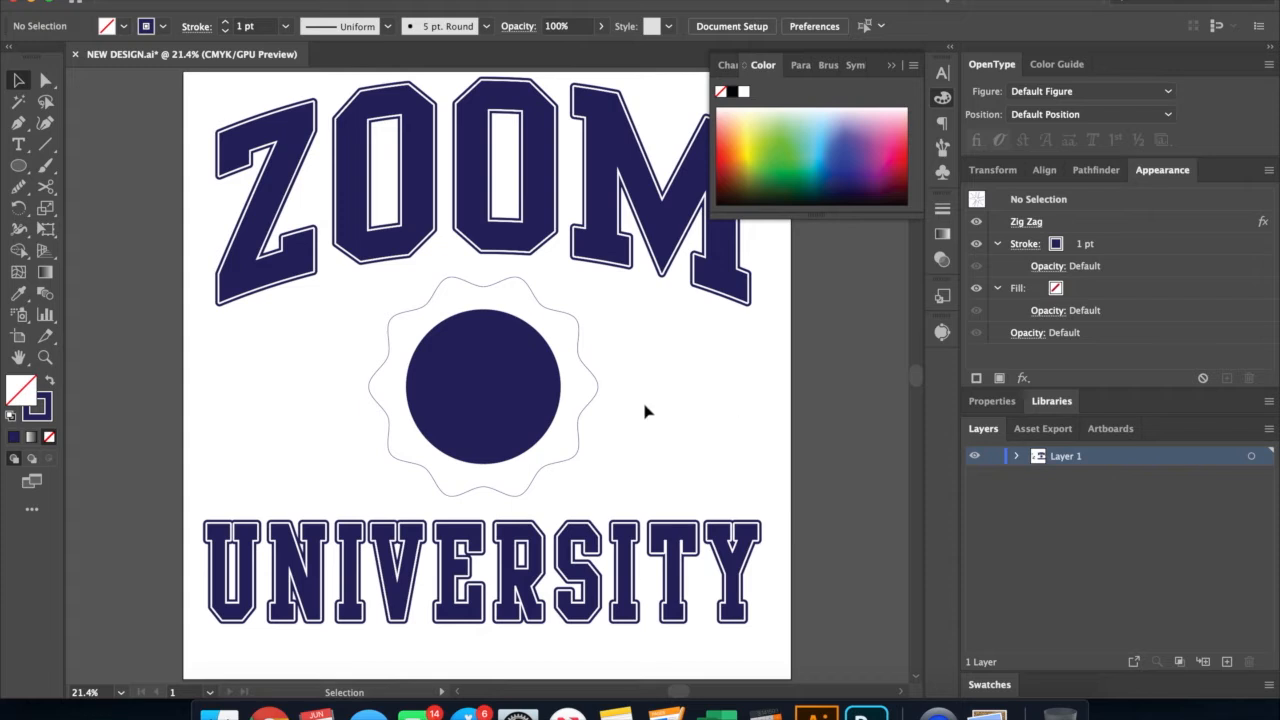
# Step: Fill the wavy outer shape with the dark navy swatch
pyautogui.click(598, 382)
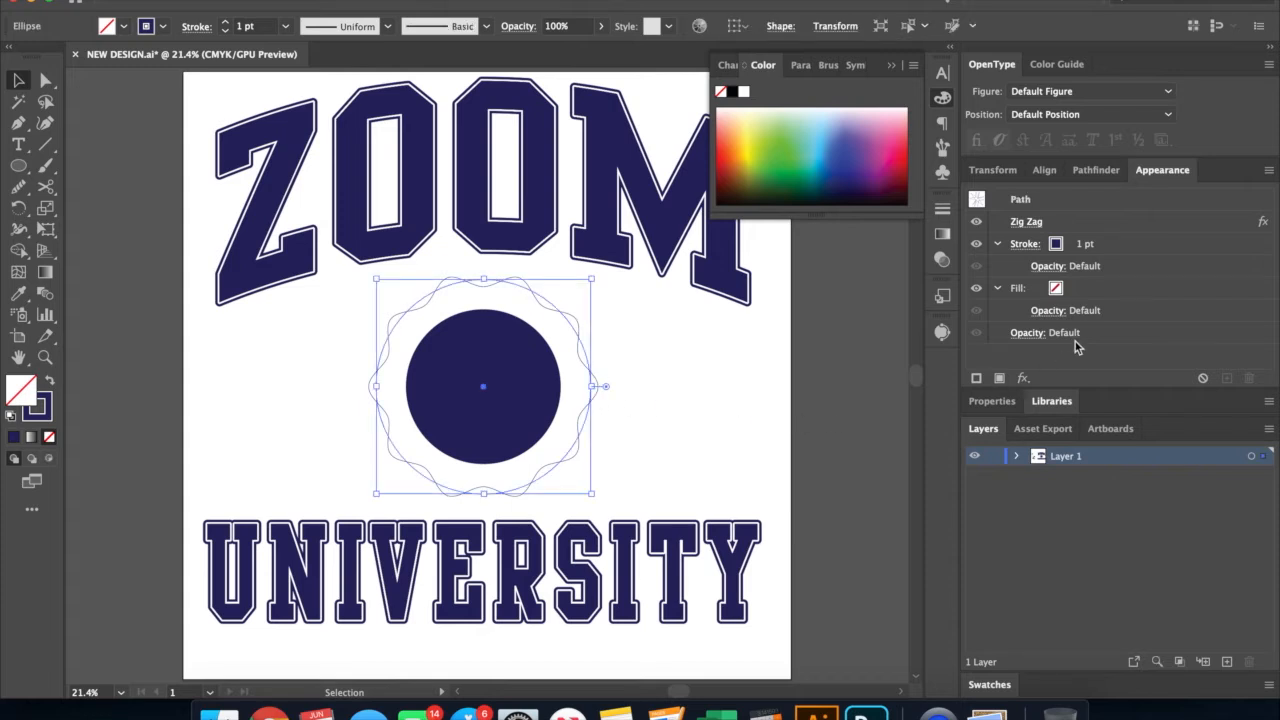
pyautogui.click(1058, 290)
pyautogui.click(1068, 290)
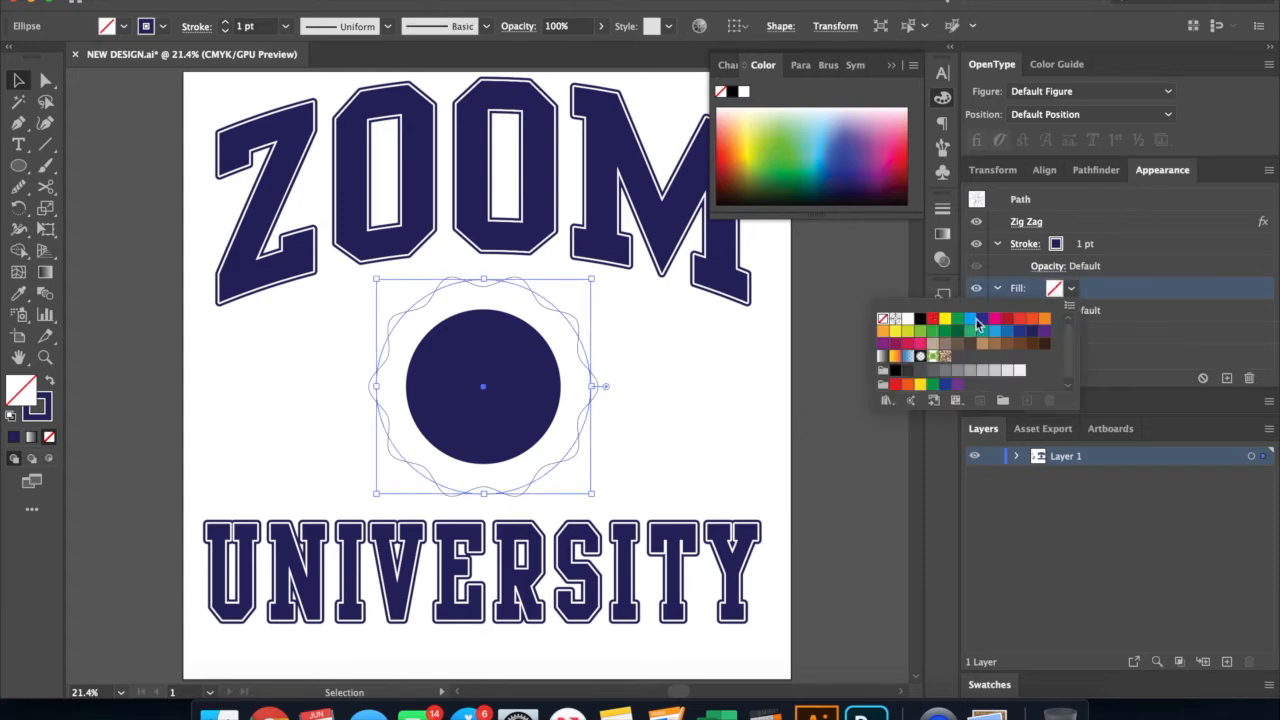
pyautogui.click(1031, 331)
pyautogui.click(707, 404)
# Step: Recolor the inner circle white by sampling the white background
pyautogui.click(501, 390)
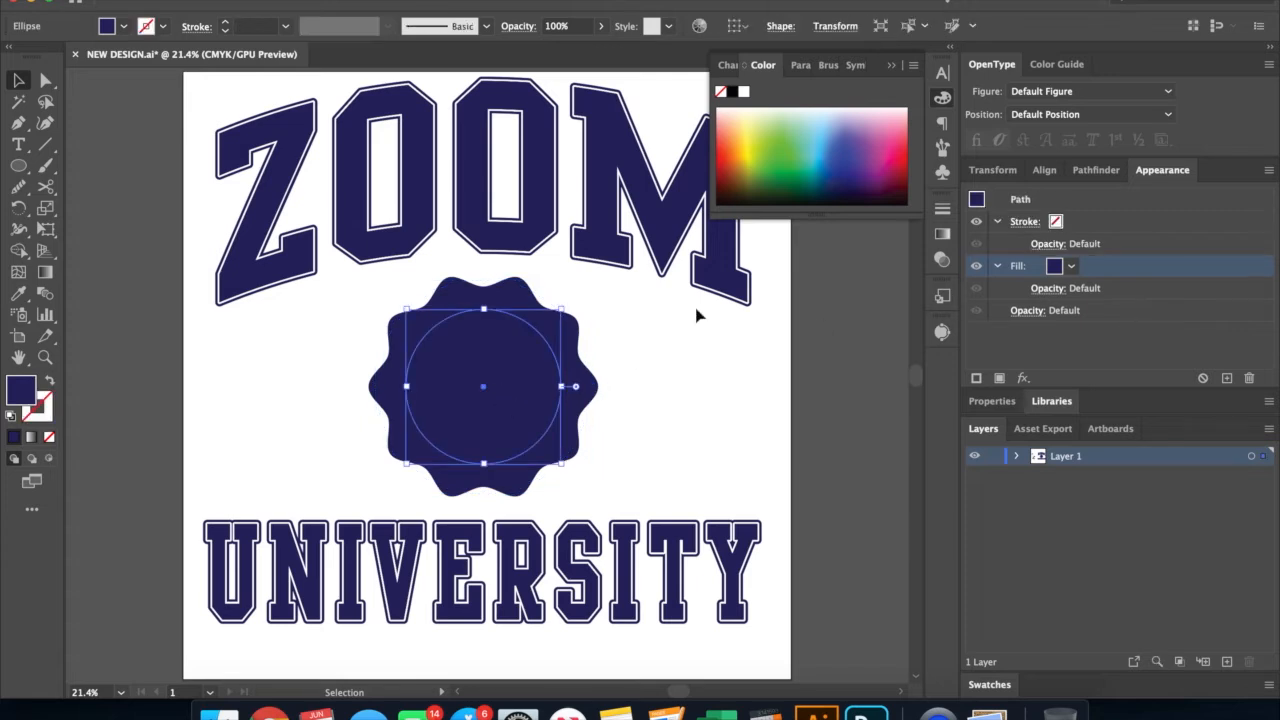
pyautogui.press('i')
pyautogui.click(667, 374)
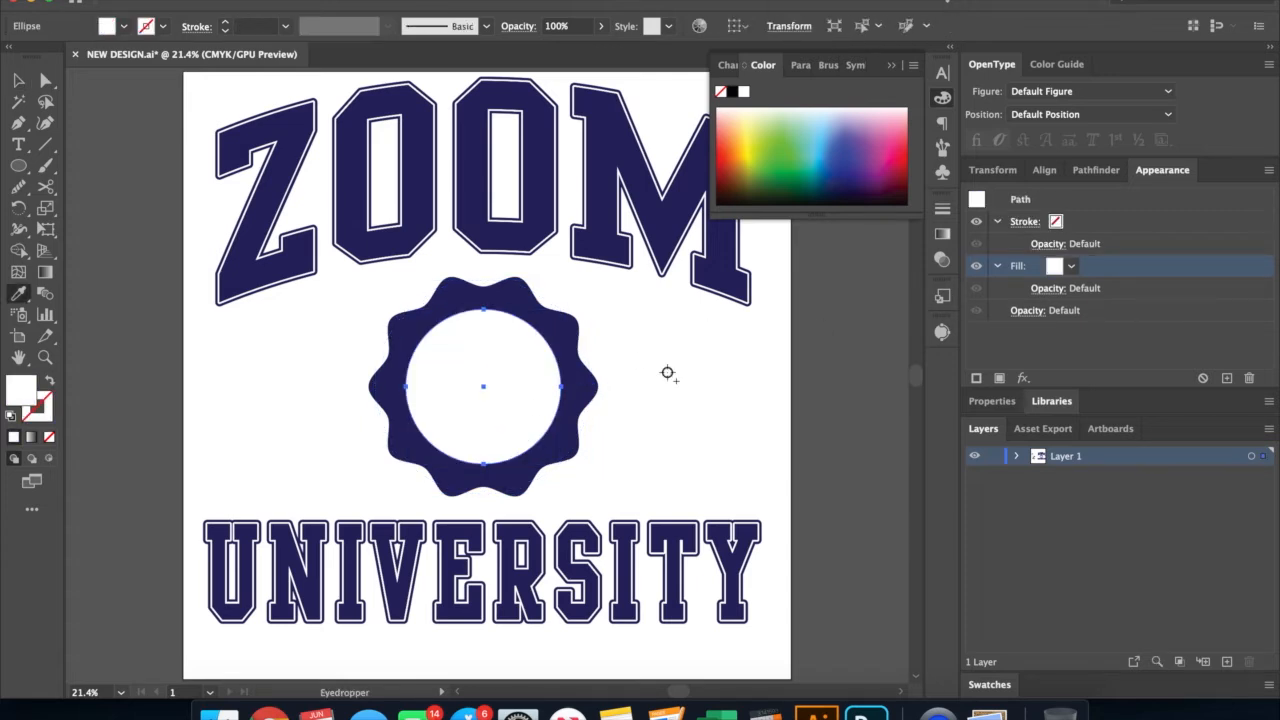
pyautogui.press('v')
pyautogui.click(676, 374)
# Step: Enlarge the white circle from its center so the navy border around it becomes thinner
pyautogui.hscroll(1, 676, 374)
pyautogui.press('super+0')
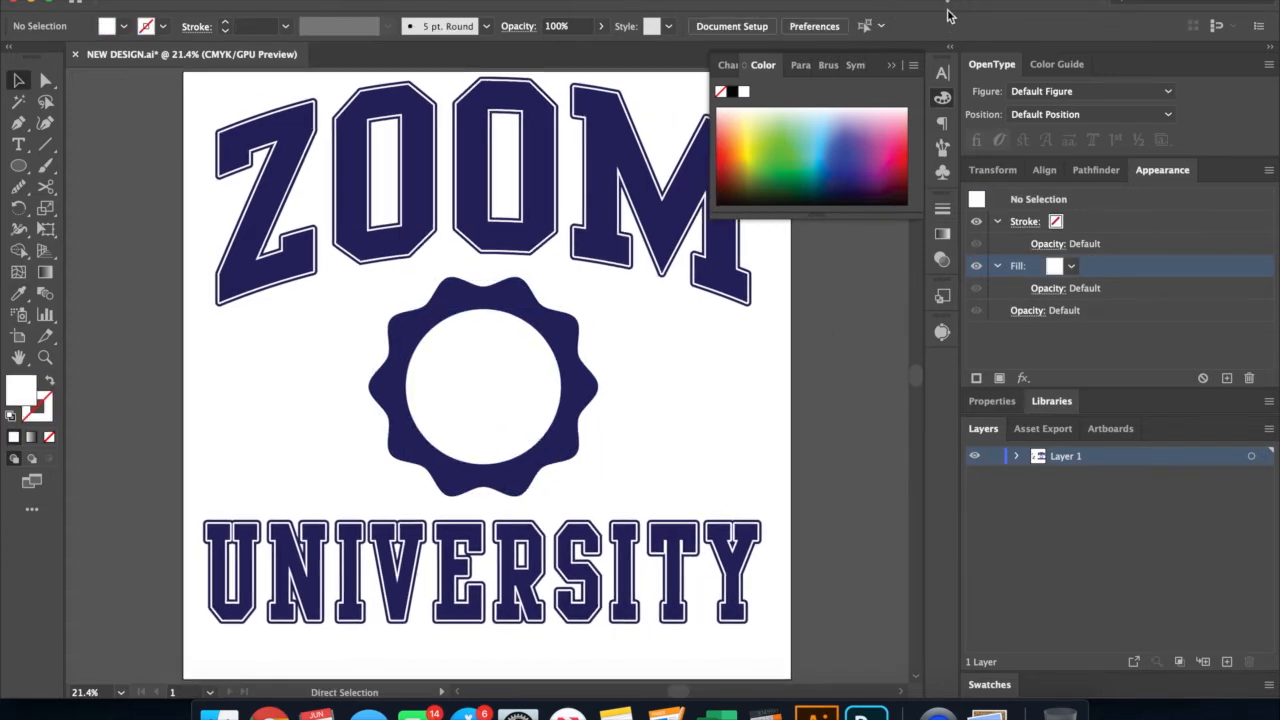
pyautogui.click(893, 68)
pyautogui.click(489, 347)
pyautogui.moveTo(487, 310); pyautogui.dragTo(485, 300)
pyautogui.click(657, 490)
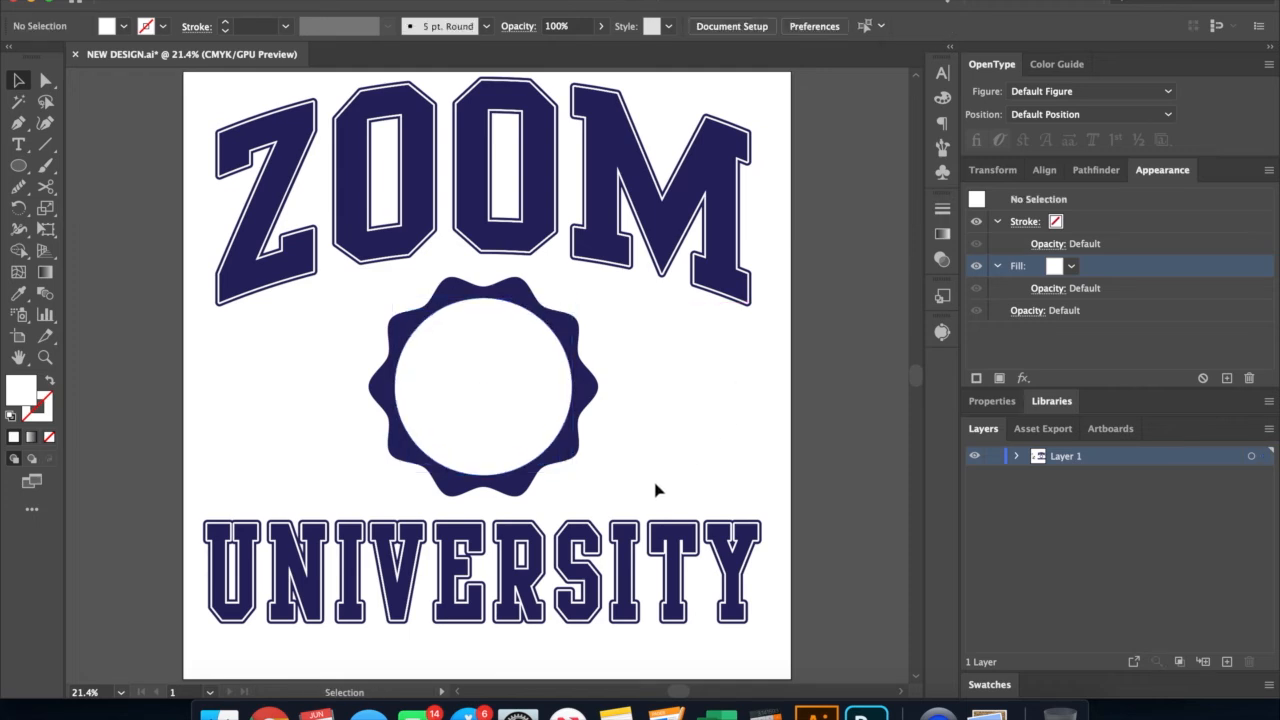
# Step: Paste a copy of the white circle in front, shrink it concentrically and give it the border's navy color
pyautogui.click(490, 418)
pyautogui.press('super+c')
pyautogui.press('super+f')
pyautogui.moveTo(484, 299); pyautogui.dragTo(489, 326)
pyautogui.press('i')
pyautogui.click(505, 285)
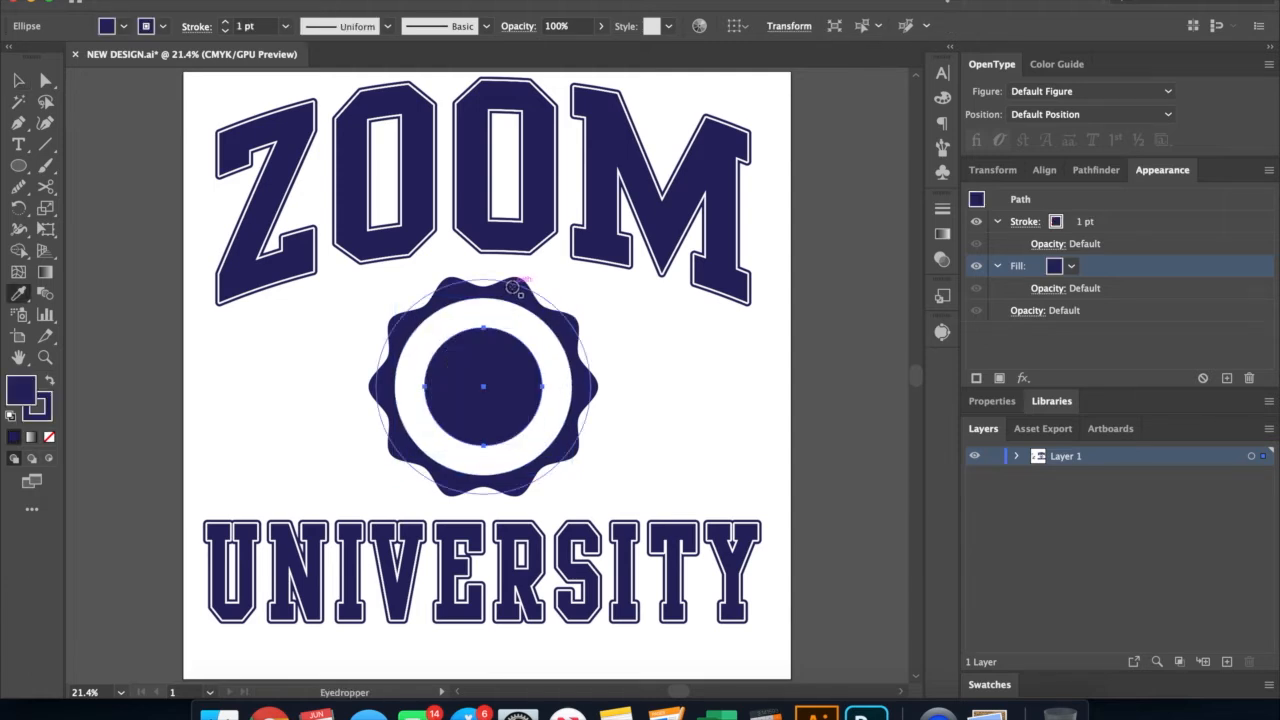
# Step: Group the wavy border and the circles of the seal
pyautogui.press('v')
pyautogui.moveTo(630, 482); pyautogui.dragTo(378, 320)
pyautogui.press('super+g')
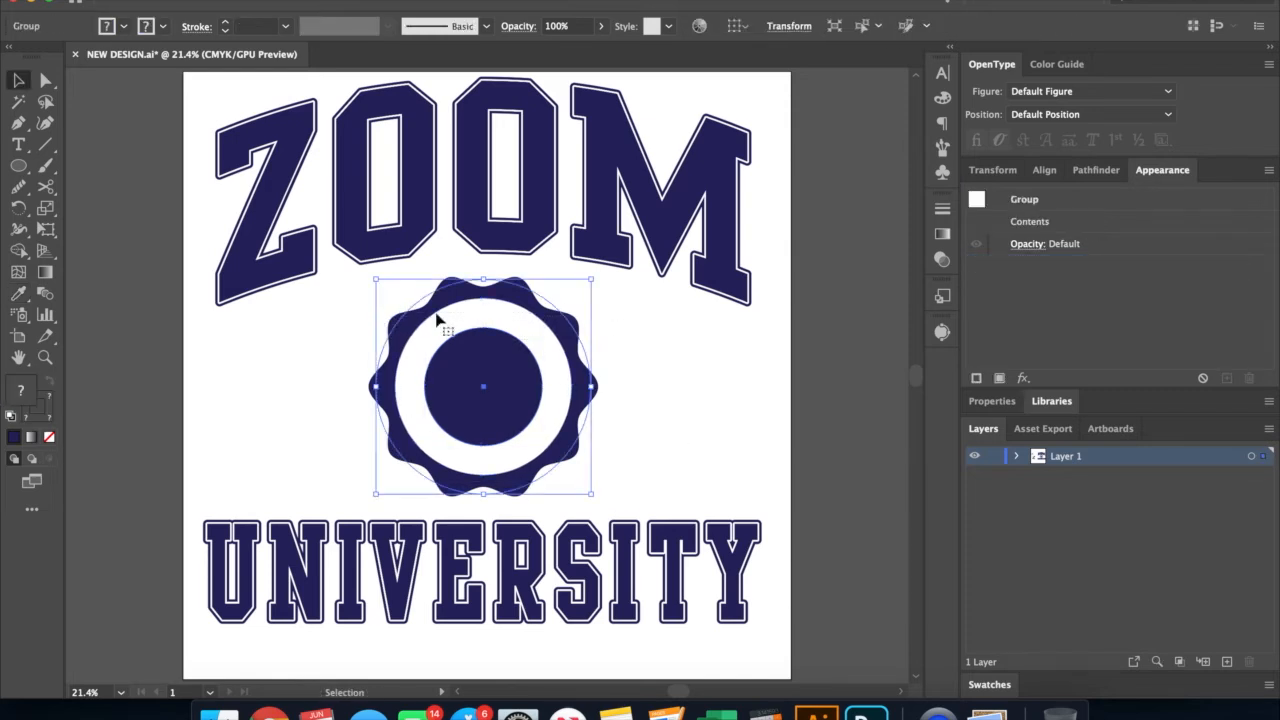
pyautogui.click(689, 379)
# Step: Isolate the wavy border inside the seal group and set its Zig Zag effect to 5 ridges per segment
pyautogui.click(486, 380)
pyautogui.doubleClick(528, 303)
pyautogui.click(526, 303)
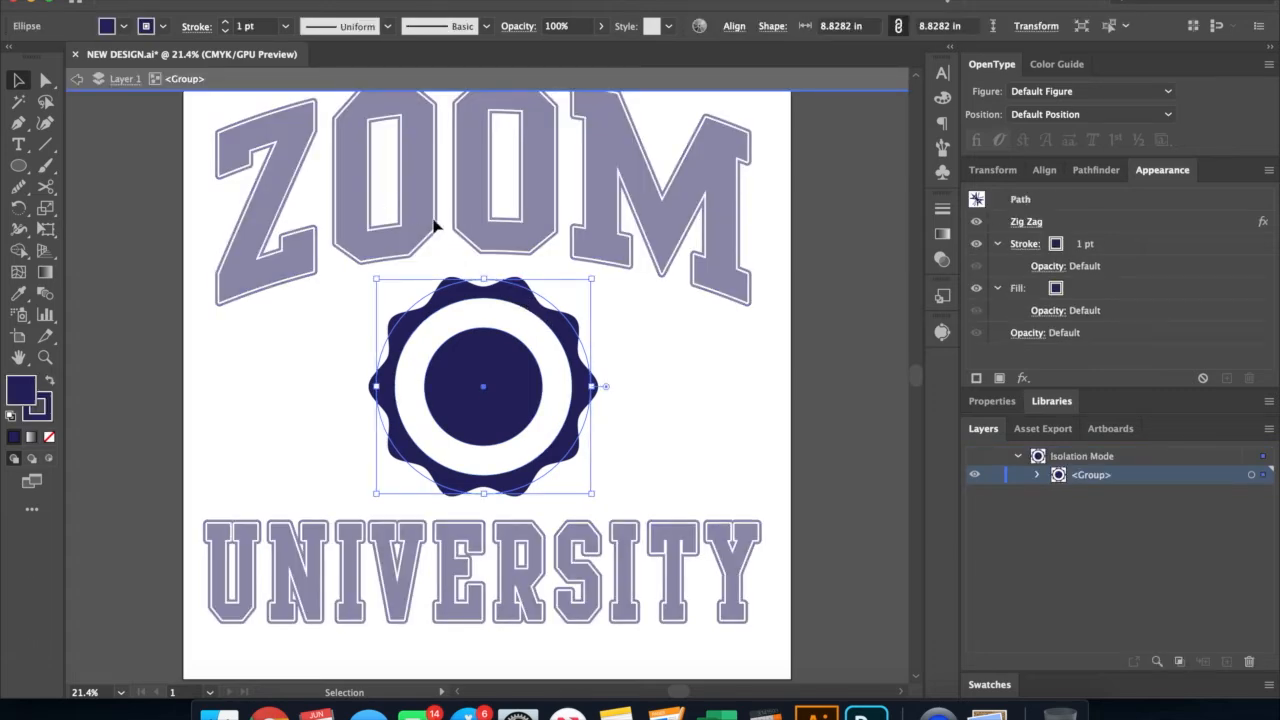
pyautogui.doubleClick(1071, 222)
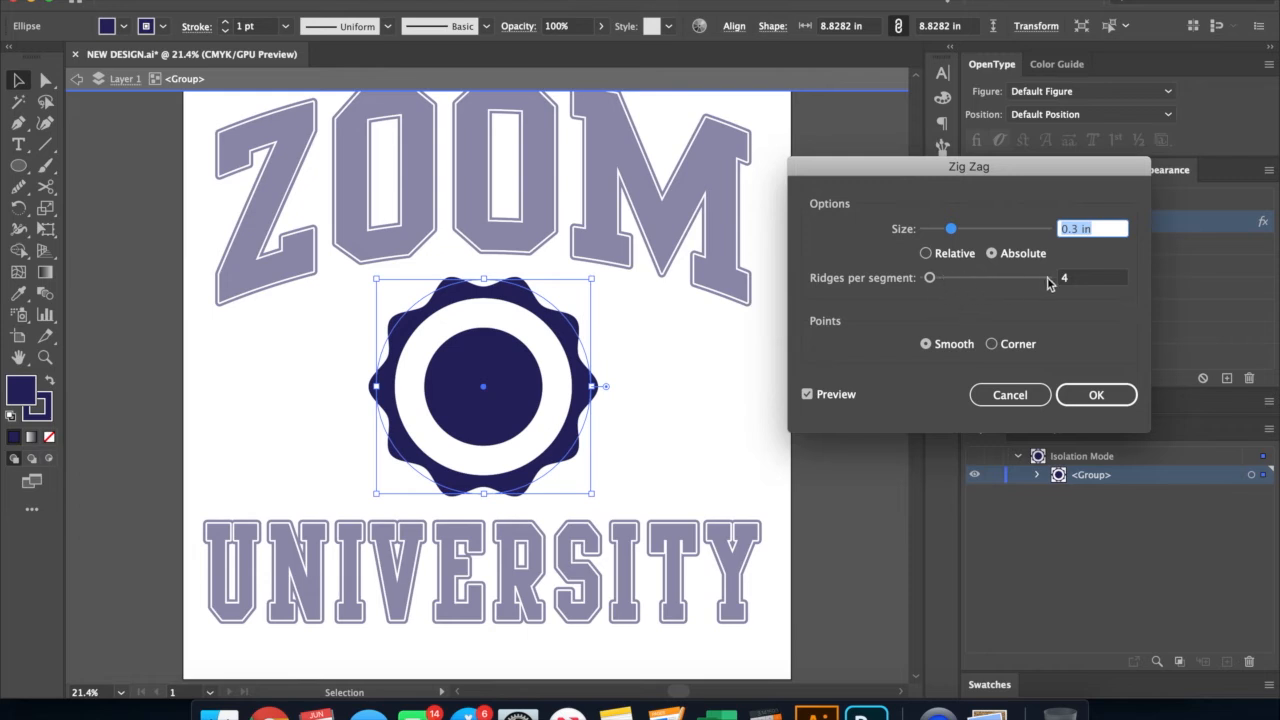
pyautogui.press('Tab')
pyautogui.press('Tab')
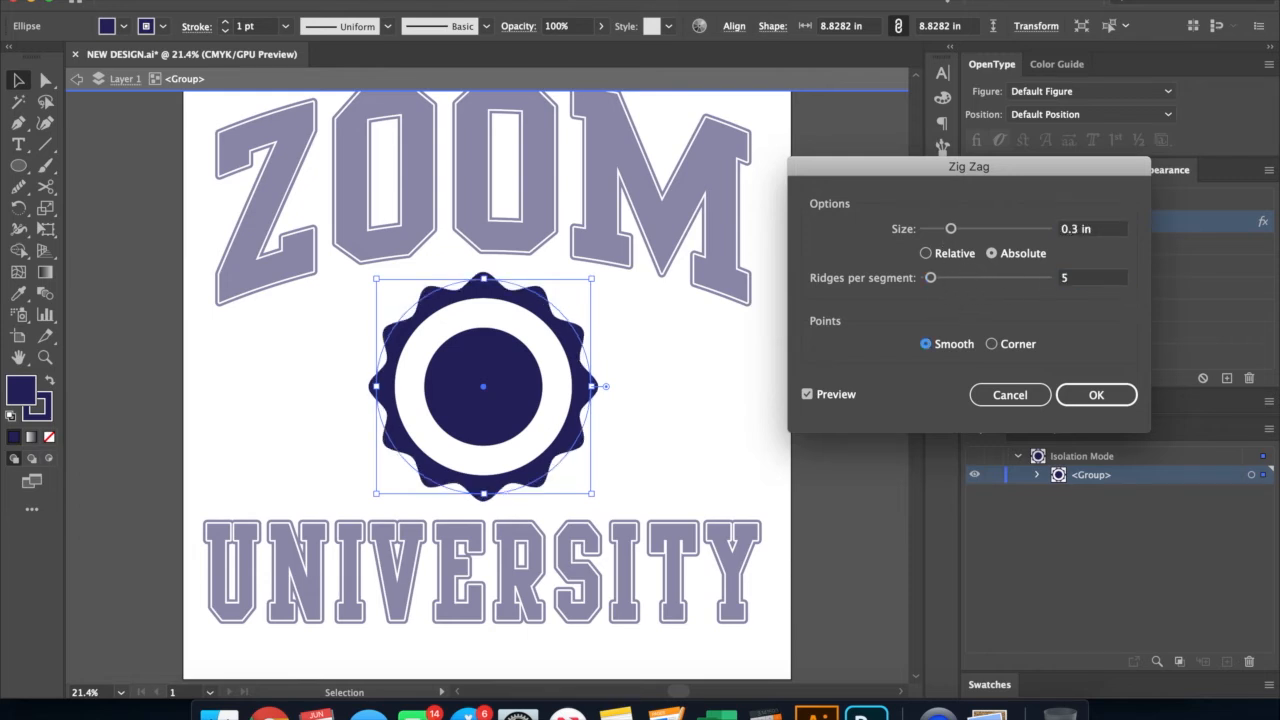
# Step: Set the border's Zig Zag size to 0.2 in, apply it and exit the group's isolation mode
pyautogui.doubleClick(1072, 229)
pyautogui.write('0.25')
pyautogui.press('Tab')
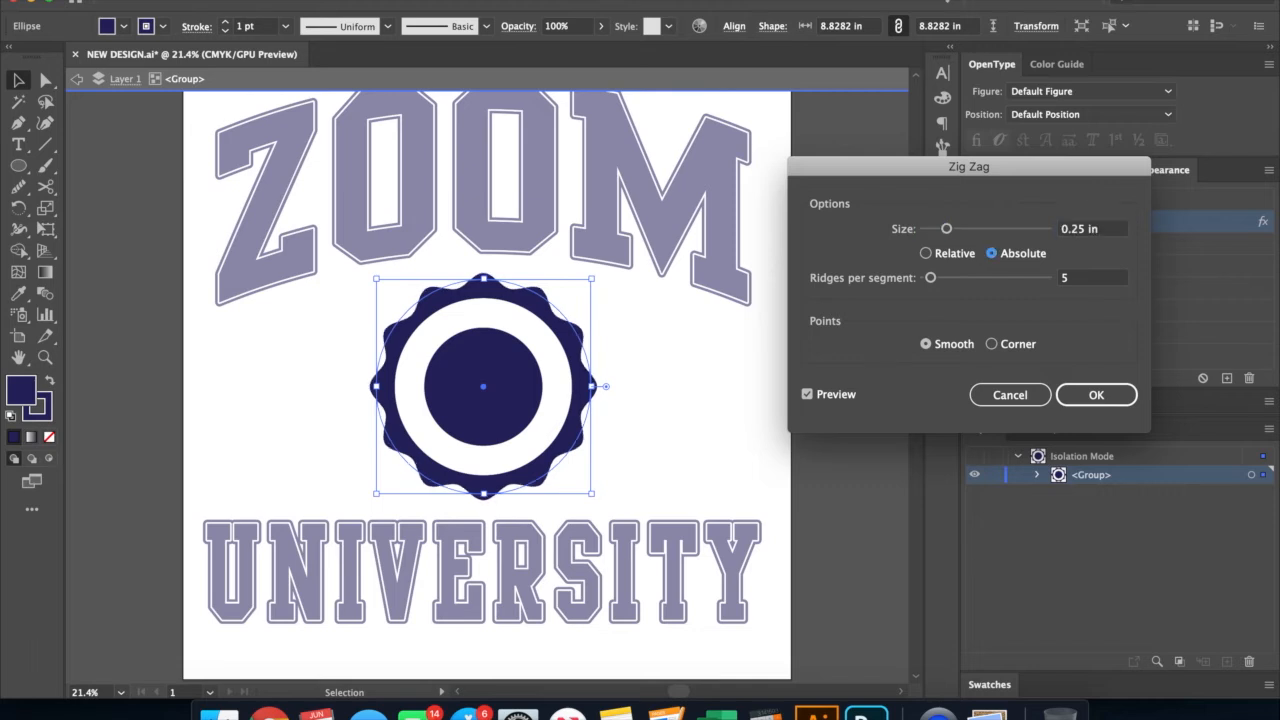
pyautogui.doubleClick(1088, 230)
pyautogui.write('0.2')
pyautogui.press('Tab')
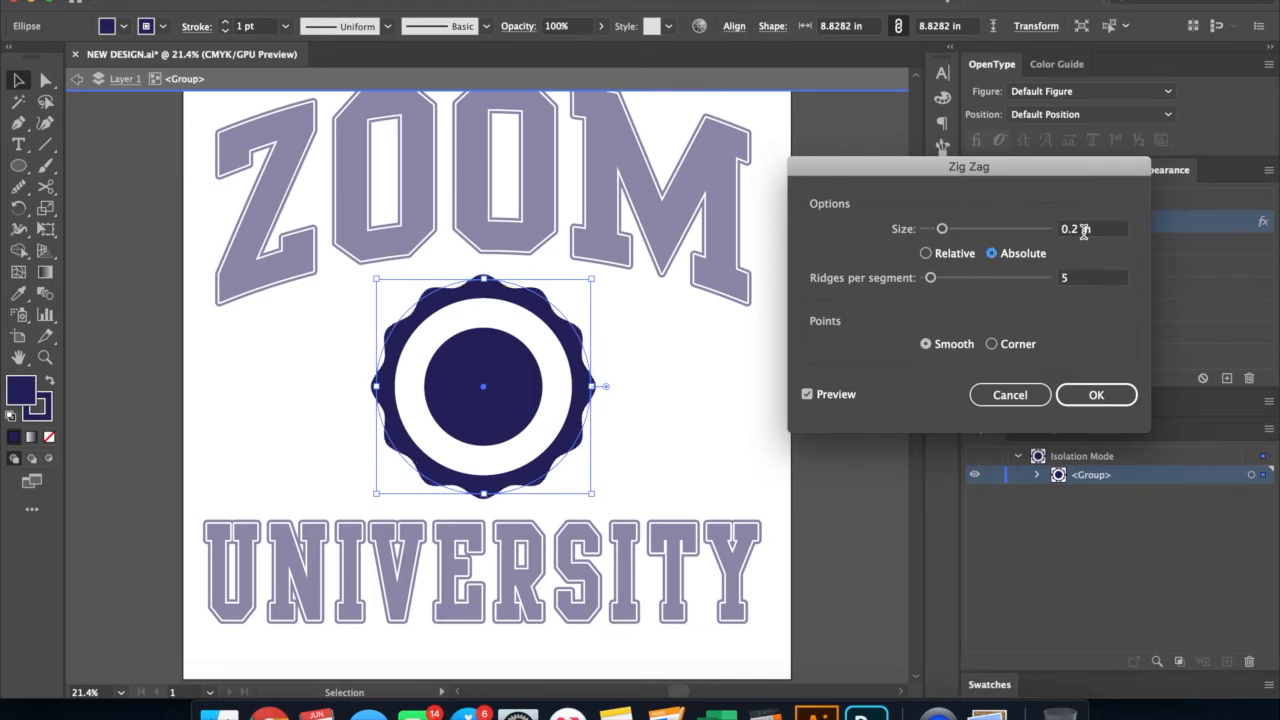
pyautogui.click(1096, 395)
pyautogui.click(697, 456)
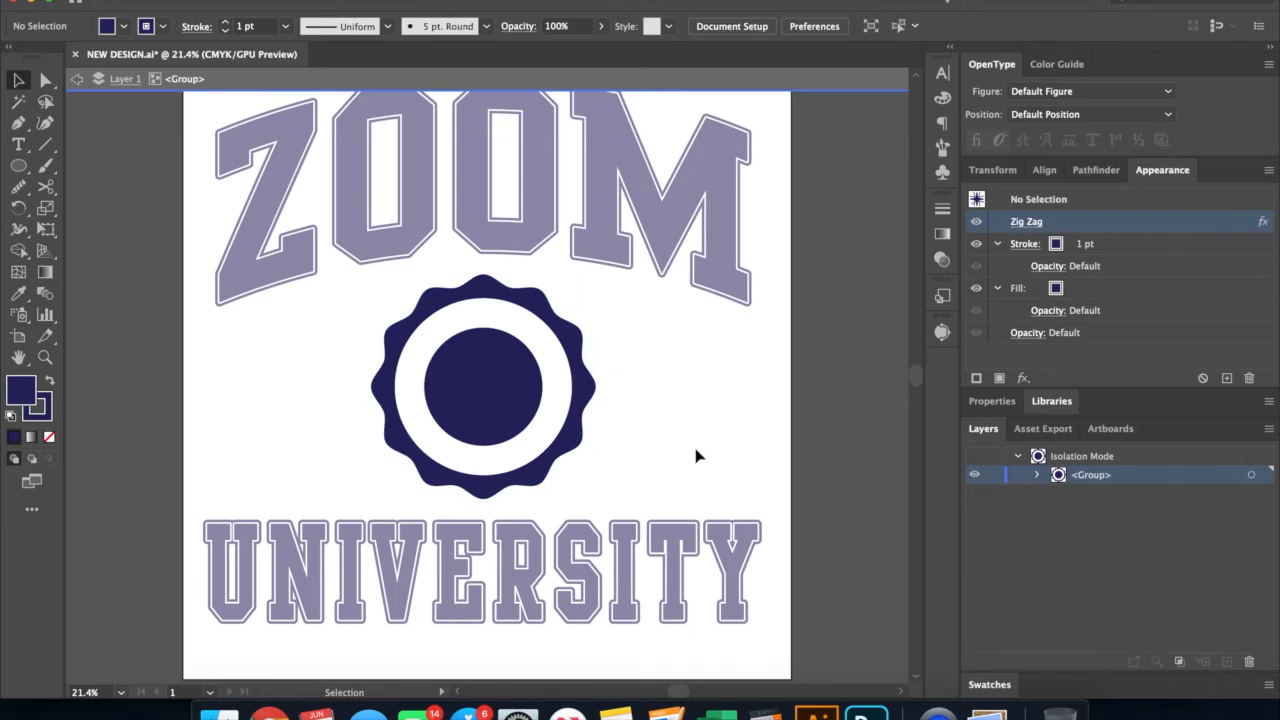
pyautogui.doubleClick(685, 452)
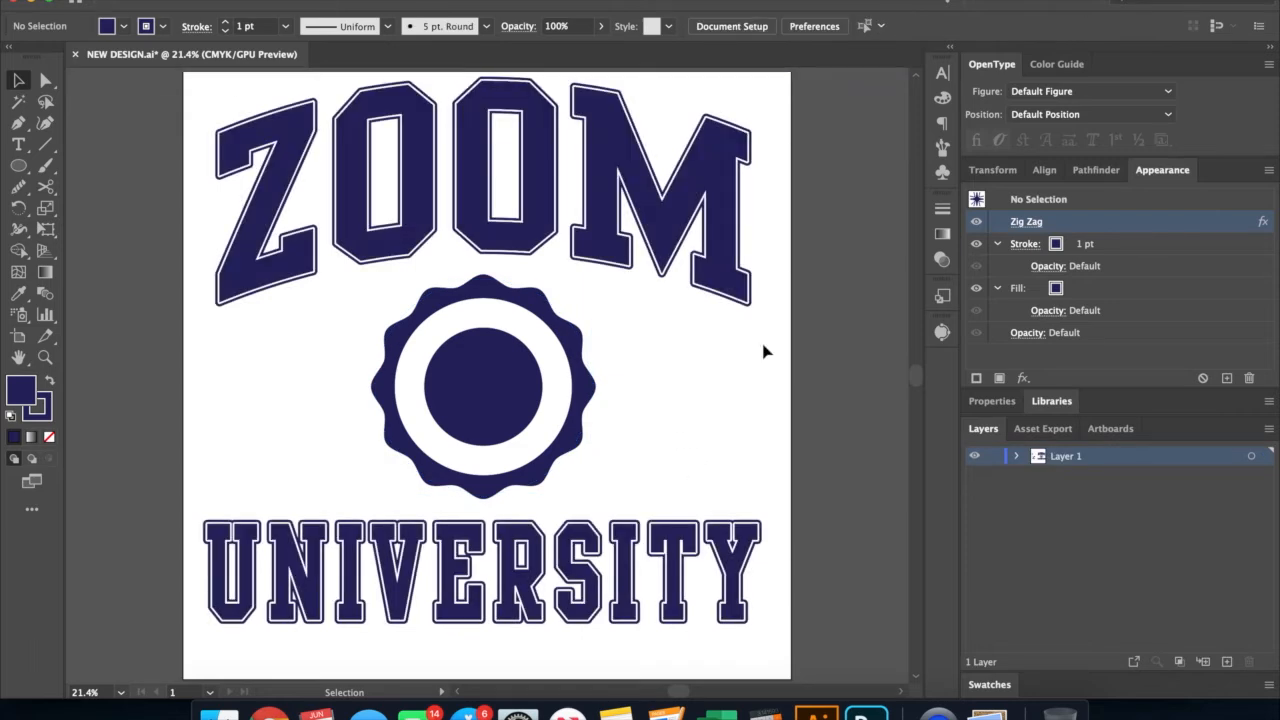
# Step: Draw a small rectangle inside the navy center circle and give it a white fill with no stroke
pyautogui.click(11, 168)
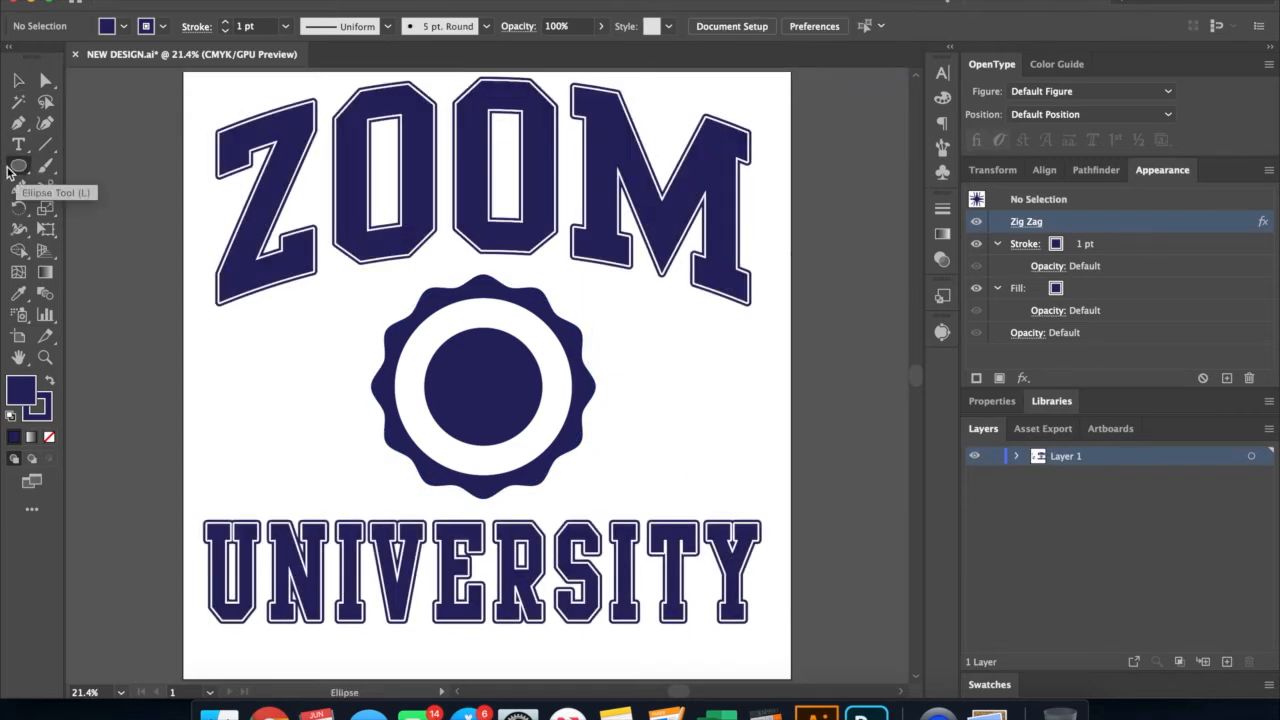
pyautogui.moveTo(18, 168); pyautogui.dragTo(114, 131)
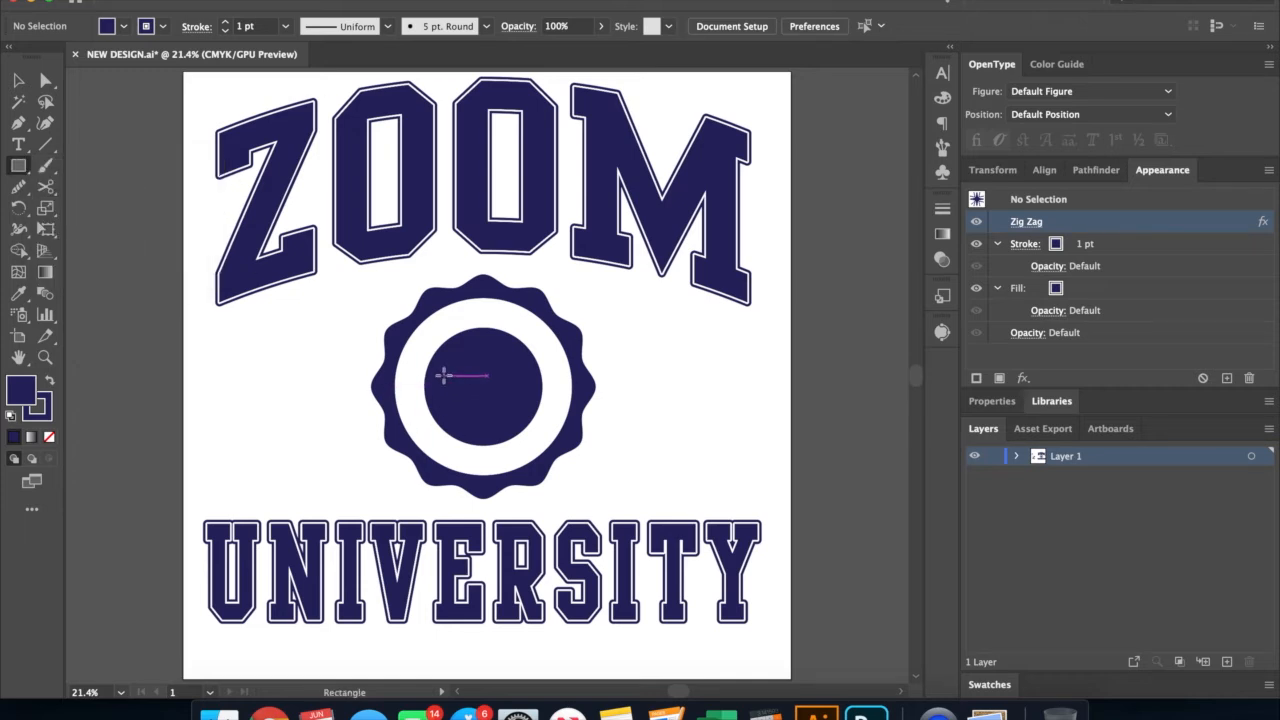
pyautogui.moveTo(444, 371); pyautogui.dragTo(496, 407)
pyautogui.press('i')
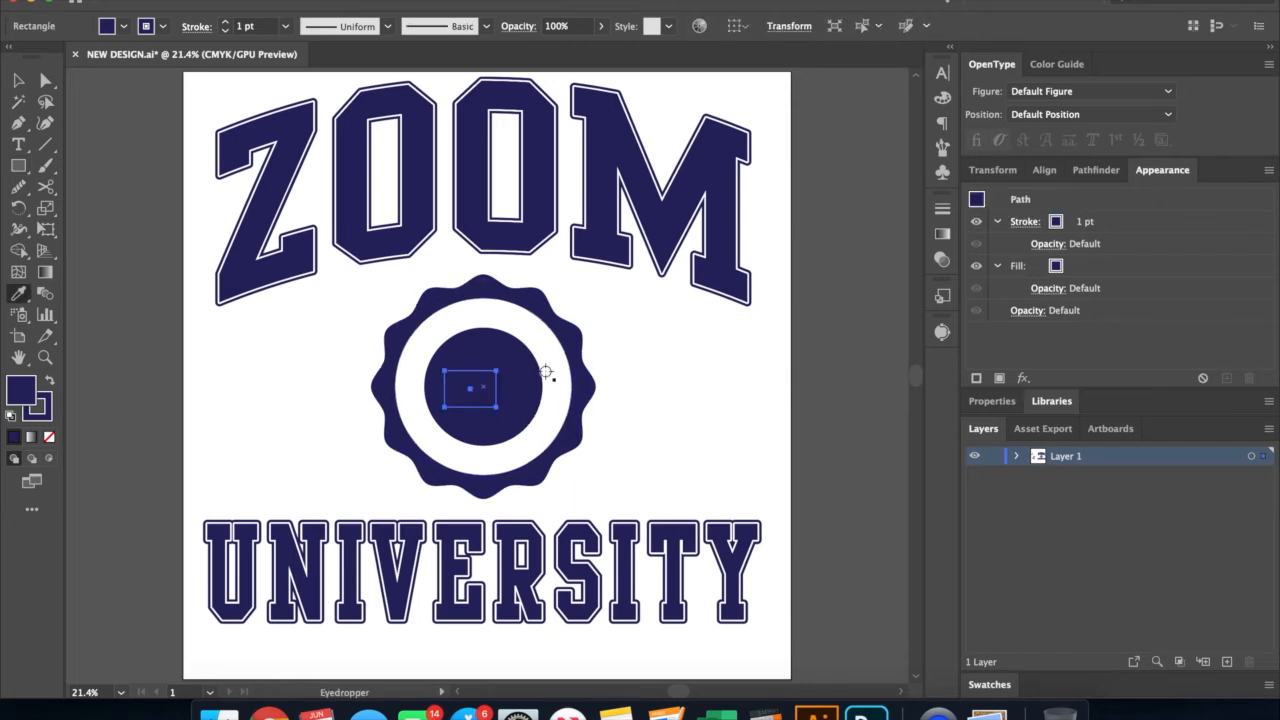
pyautogui.click(551, 372)
# Step: Align the white rectangle's vertical center with the navy center circle
pyautogui.press('a')
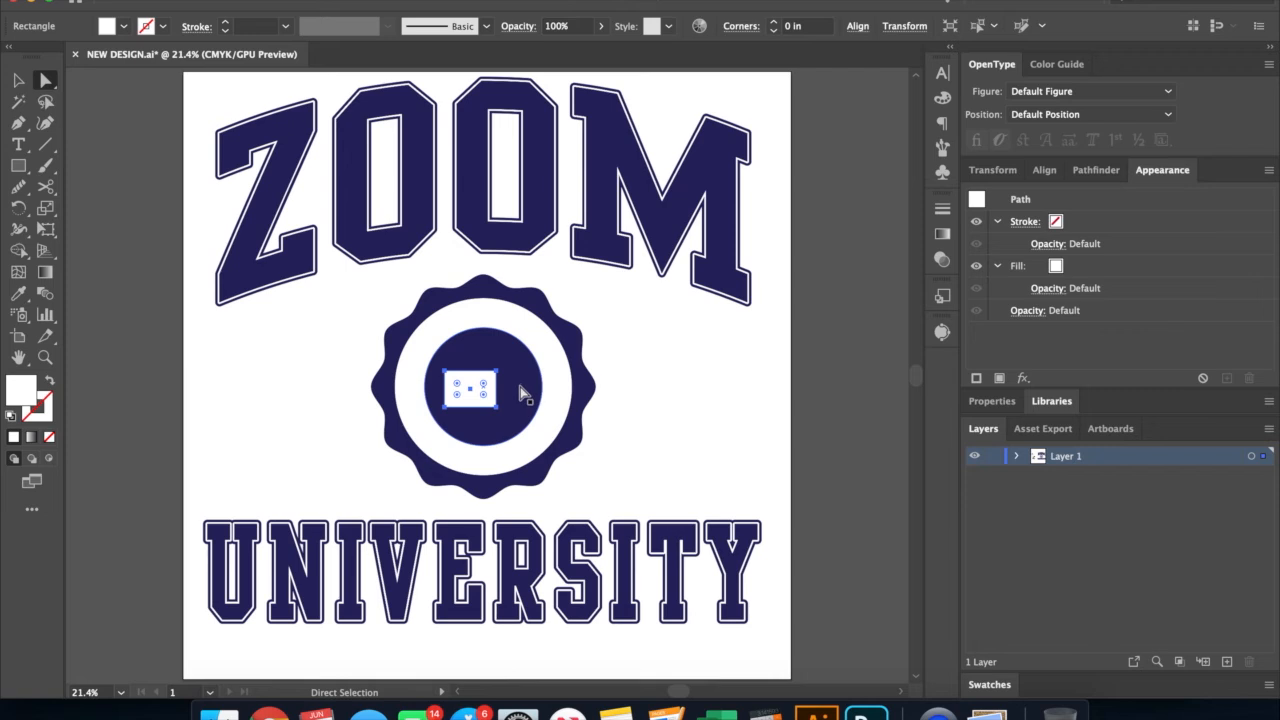
pyautogui.keyDown('shift'); pyautogui.click(521, 388); pyautogui.keyUp('shift')
pyautogui.press('v')
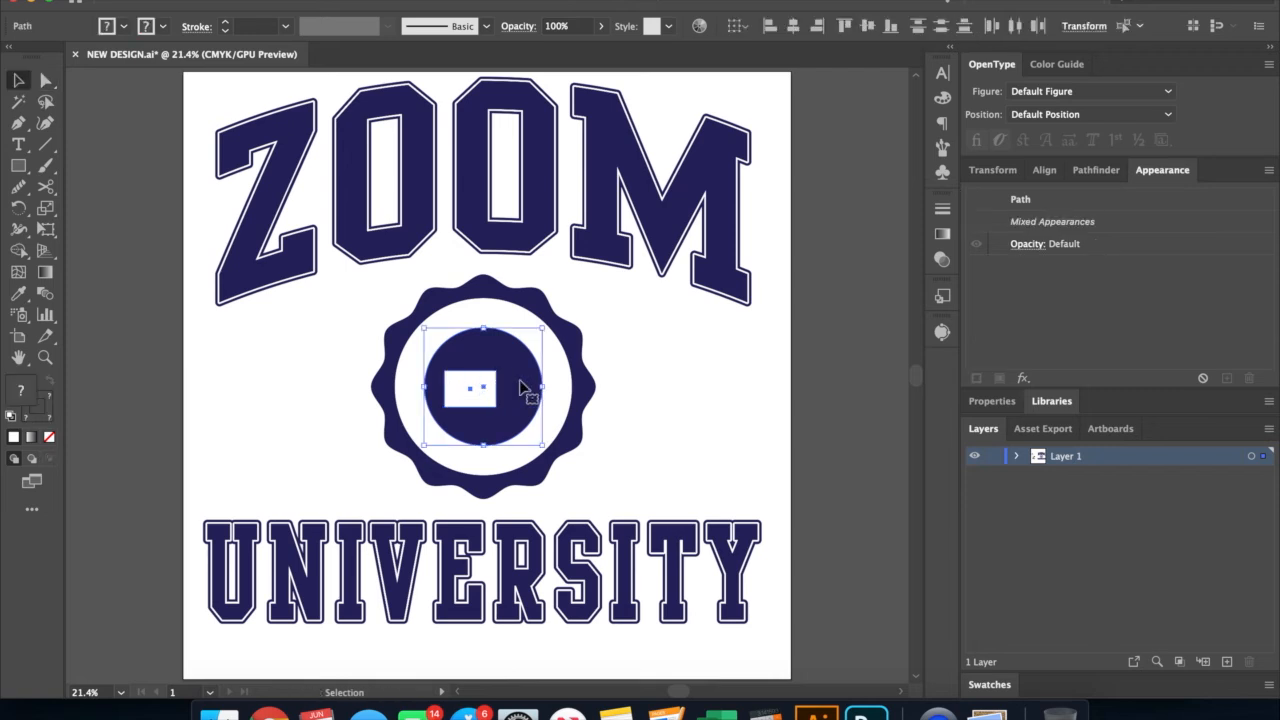
pyautogui.click(867, 26)
pyautogui.click(854, 350)
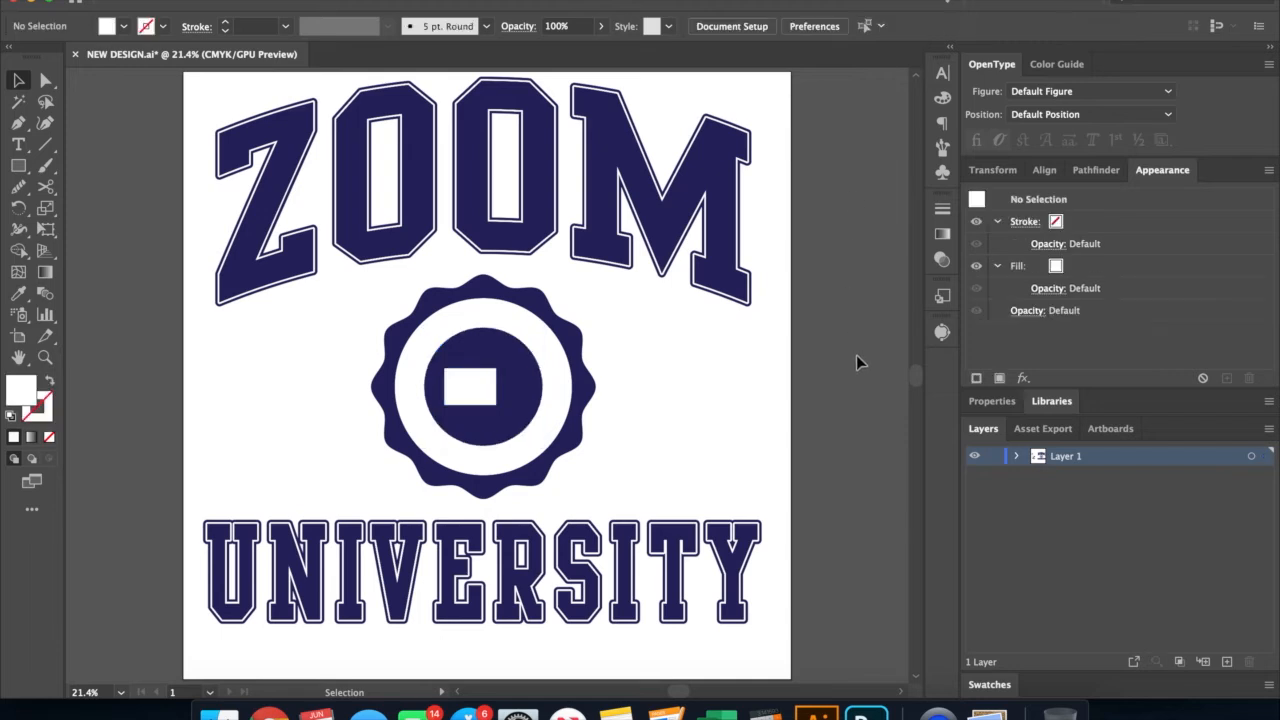
# Step: Round all corners of the white rectangle slightly
pyautogui.click(462, 385)
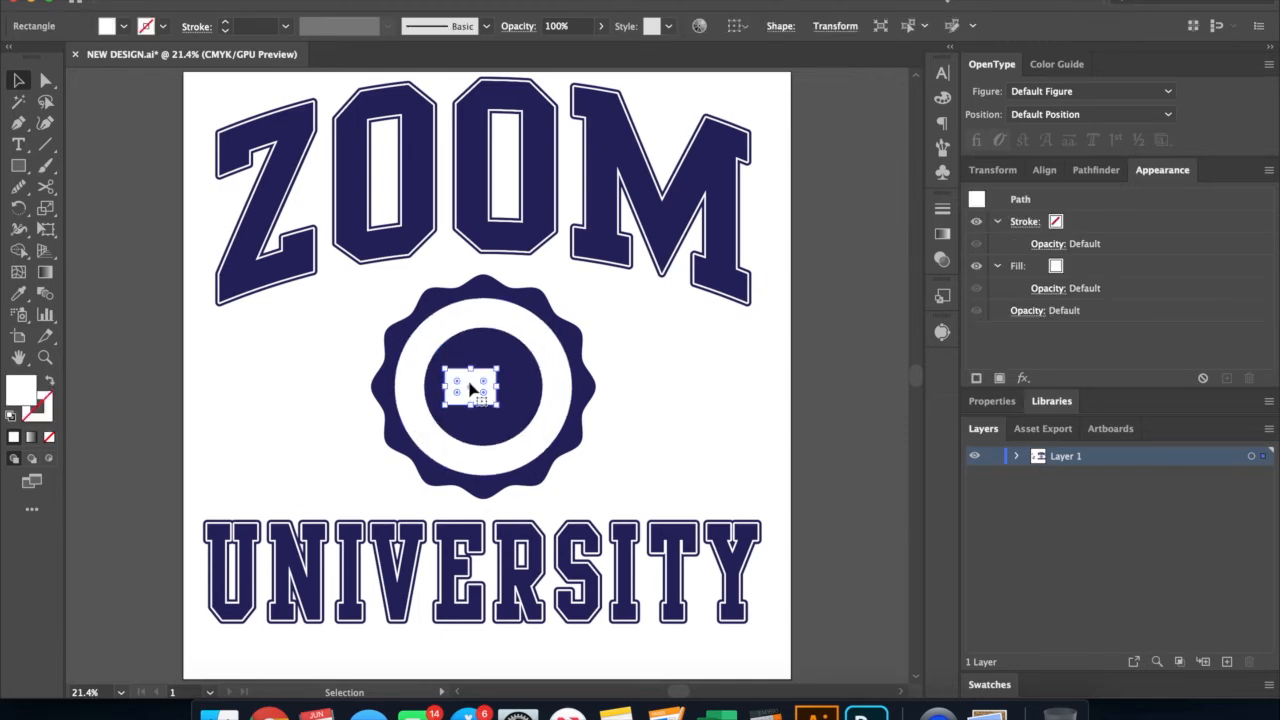
pyautogui.press('a')
pyautogui.moveTo(457, 385); pyautogui.dragTo(452, 379)
pyautogui.click(813, 376)
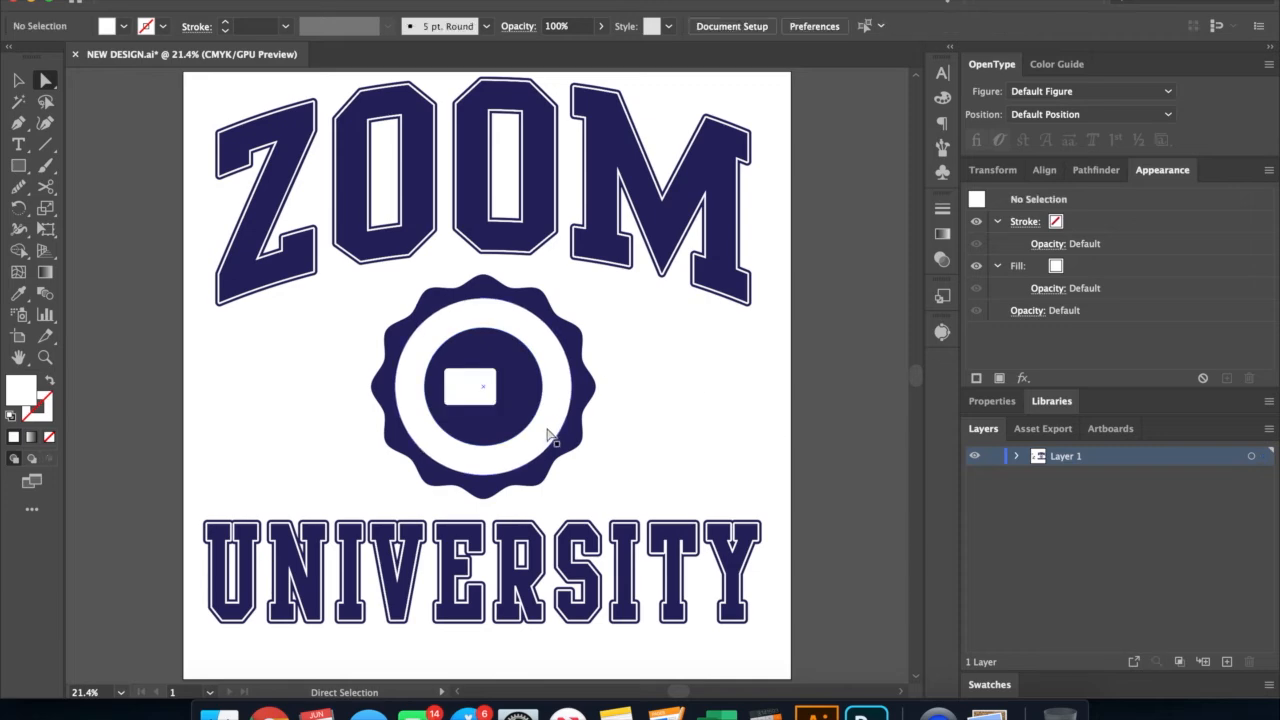
# Step: Duplicate the rounded white rectangle beside its right edge and reduce the copy to a narrow upright bar
pyautogui.press('z')
pyautogui.click(519, 396)
pyautogui.moveTo(519, 396); pyautogui.dragTo(464, 396)
pyautogui.press('a')
pyautogui.moveTo(333, 313); pyautogui.dragTo(622, 314)
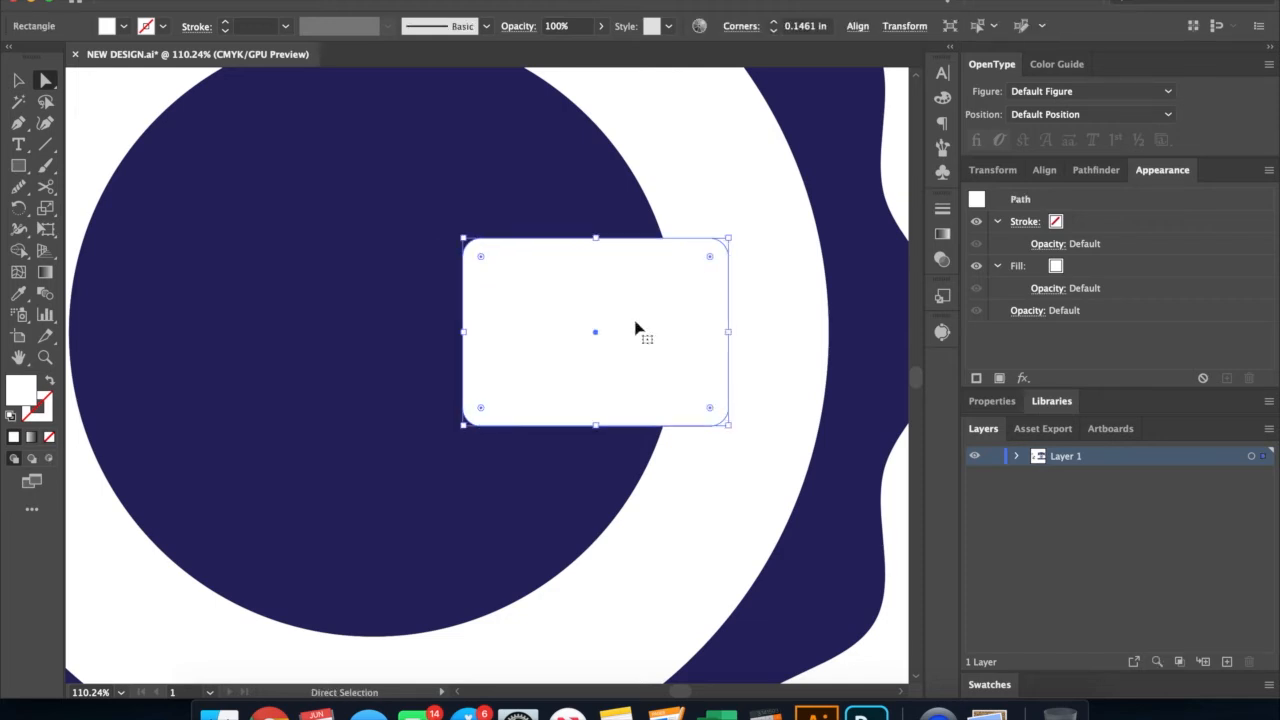
pyautogui.hotkey('ctrl', 'z')
pyautogui.moveTo(384, 340); pyautogui.dragTo(483, 340)
pyautogui.press('v')
pyautogui.moveTo(466, 240); pyautogui.dragTo(451, 263)
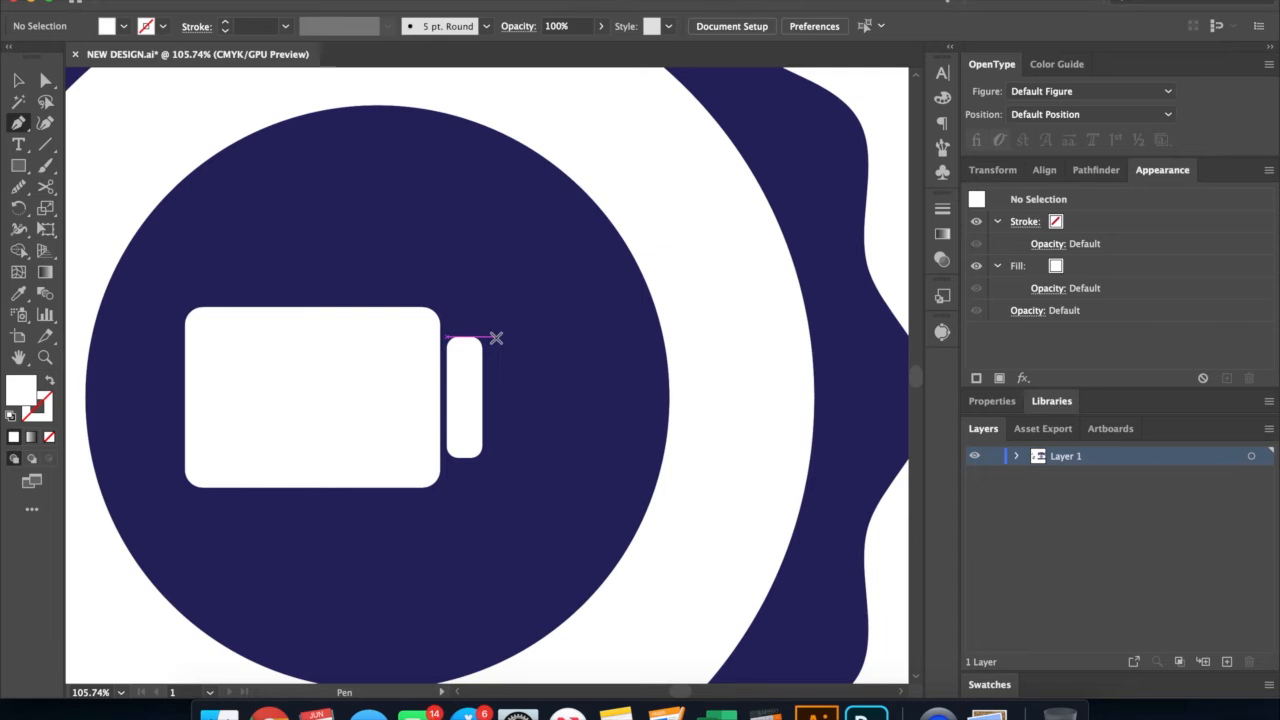
# Step: Draw a white flared trapezoid lens with the Pen tool beside the narrow bar and widen it toward the bar
pyautogui.click(497, 337)
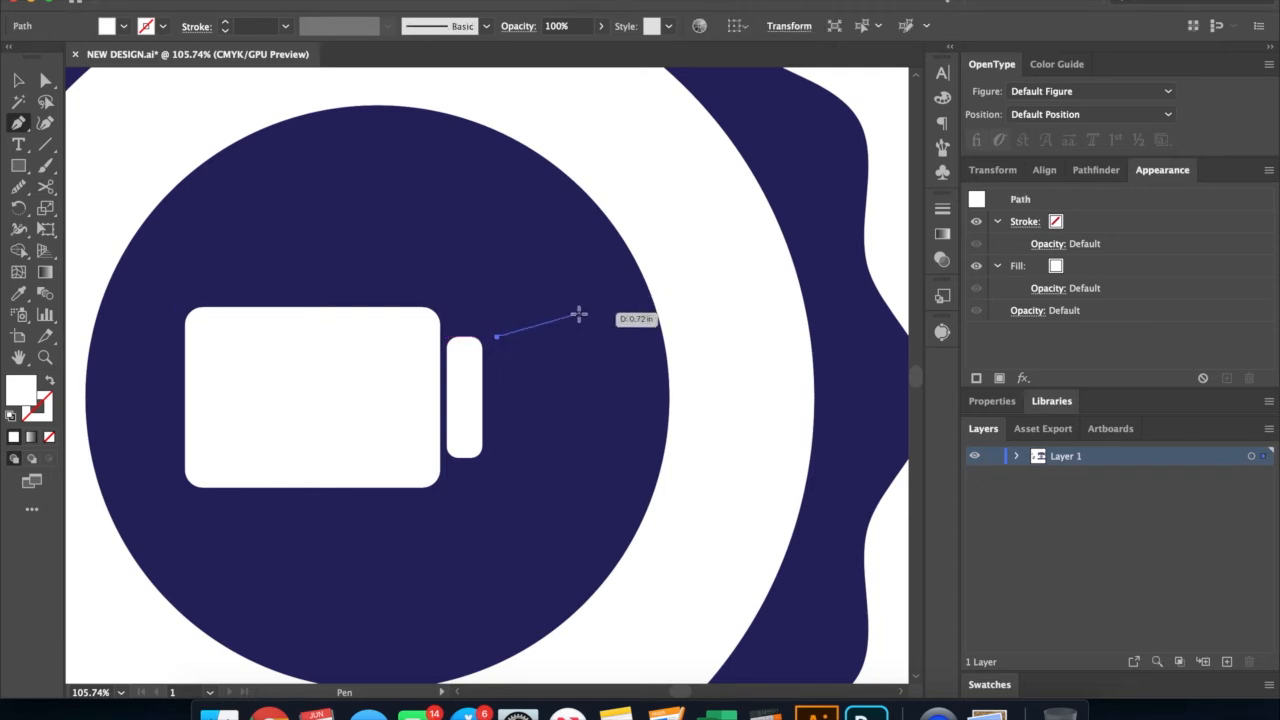
pyautogui.click(562, 309)
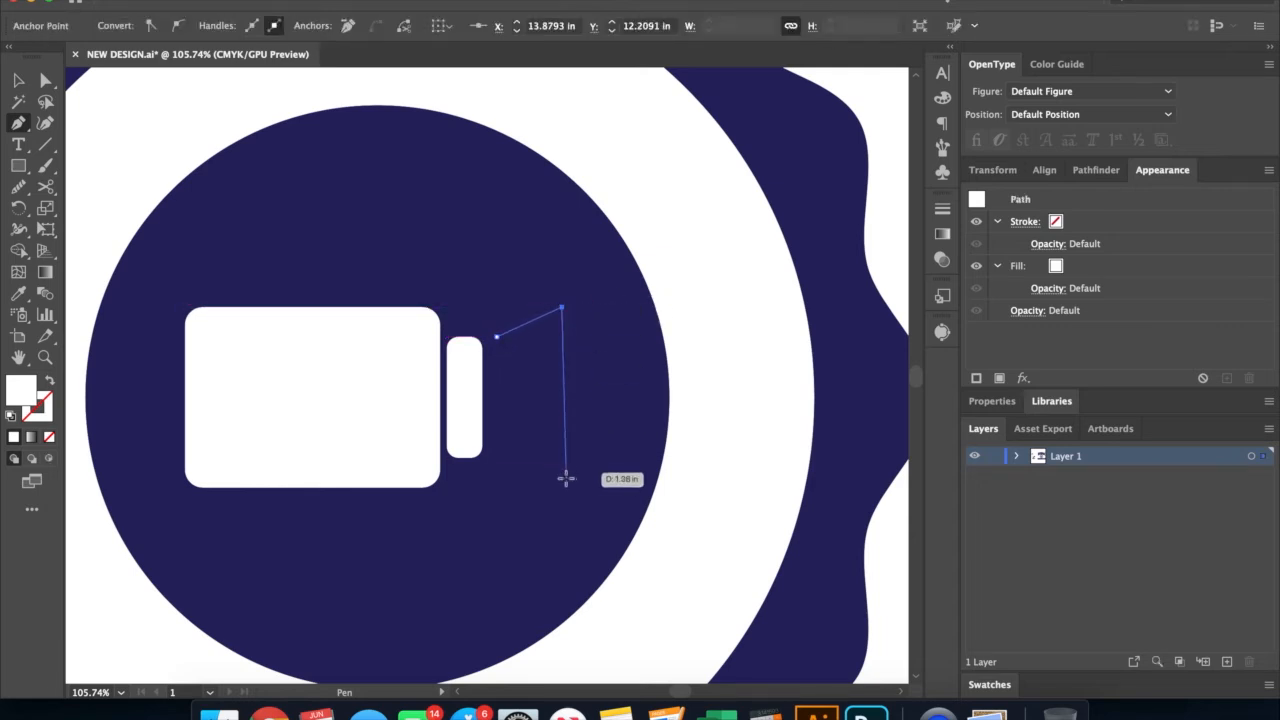
pyautogui.click(562, 487)
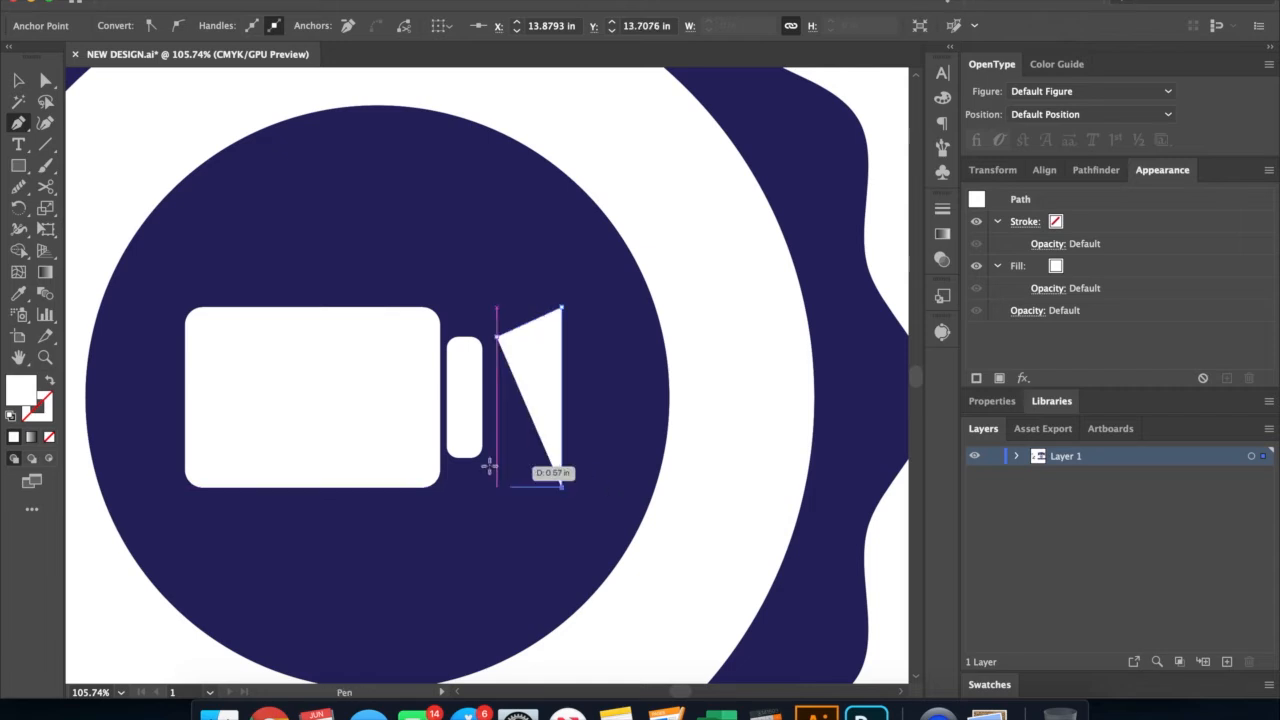
pyautogui.click(497, 457)
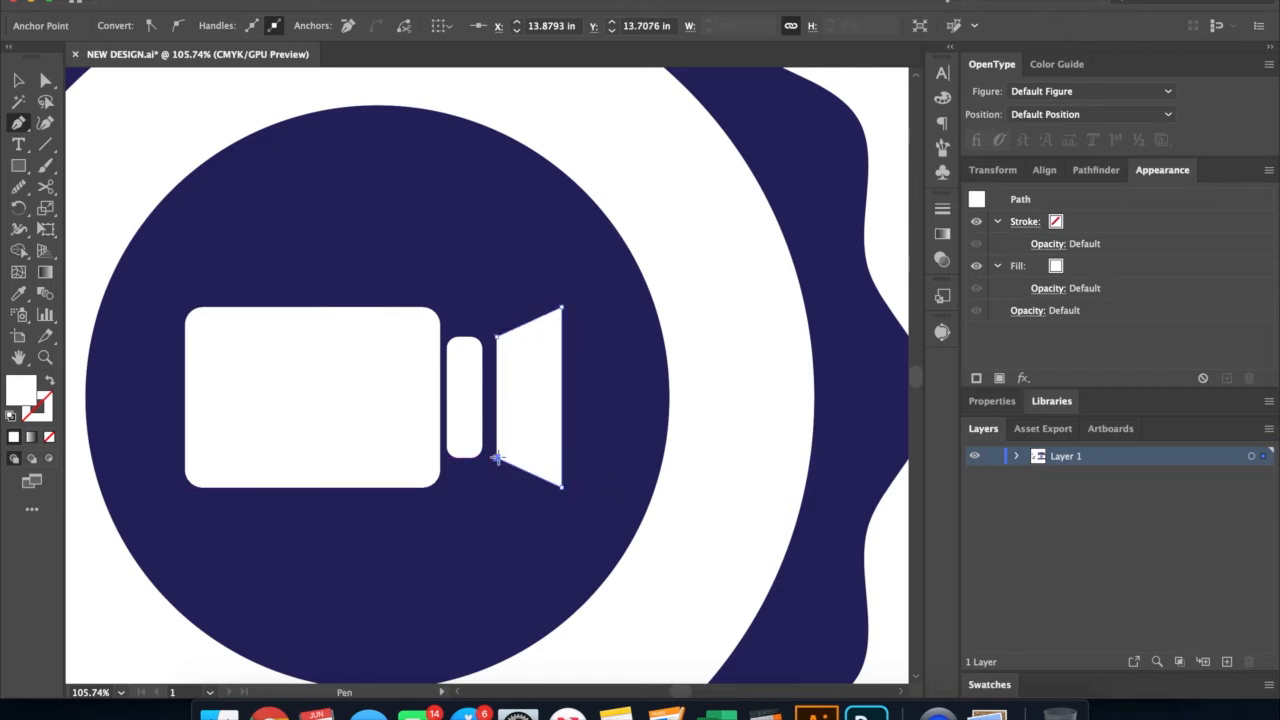
pyautogui.click(497, 333)
pyautogui.press('v')
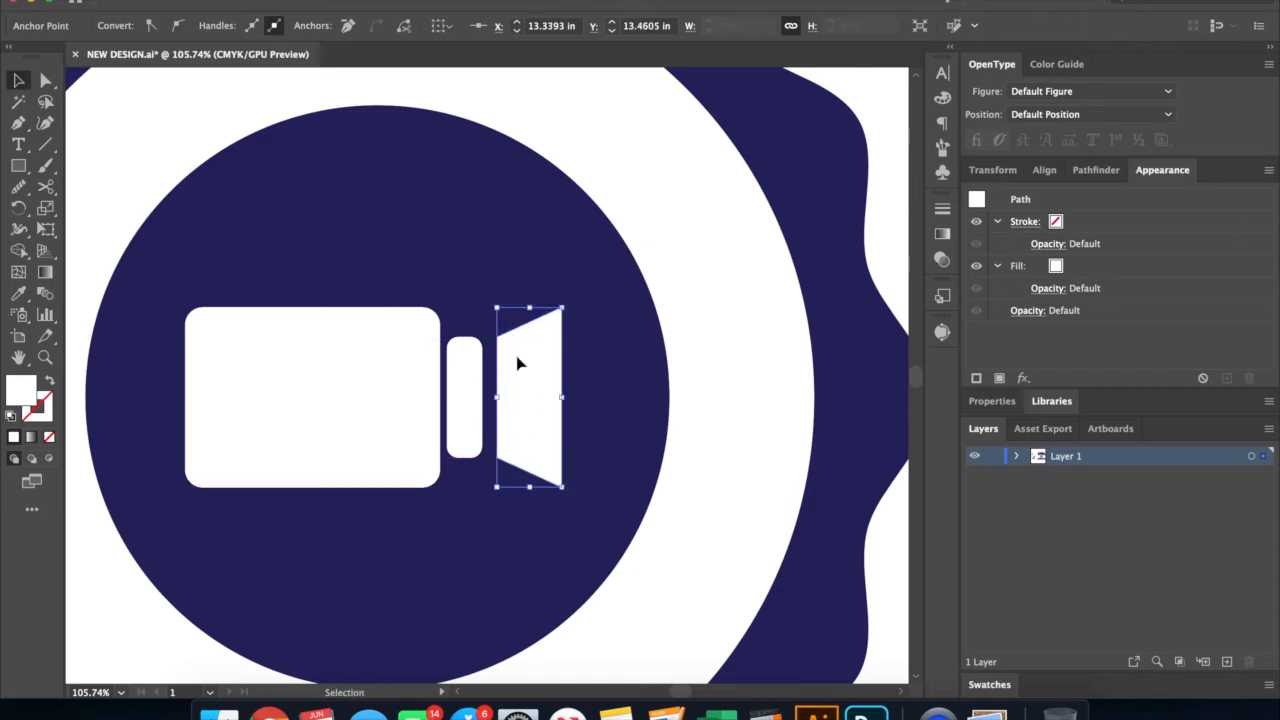
pyautogui.moveTo(497, 397); pyautogui.dragTo(489, 397)
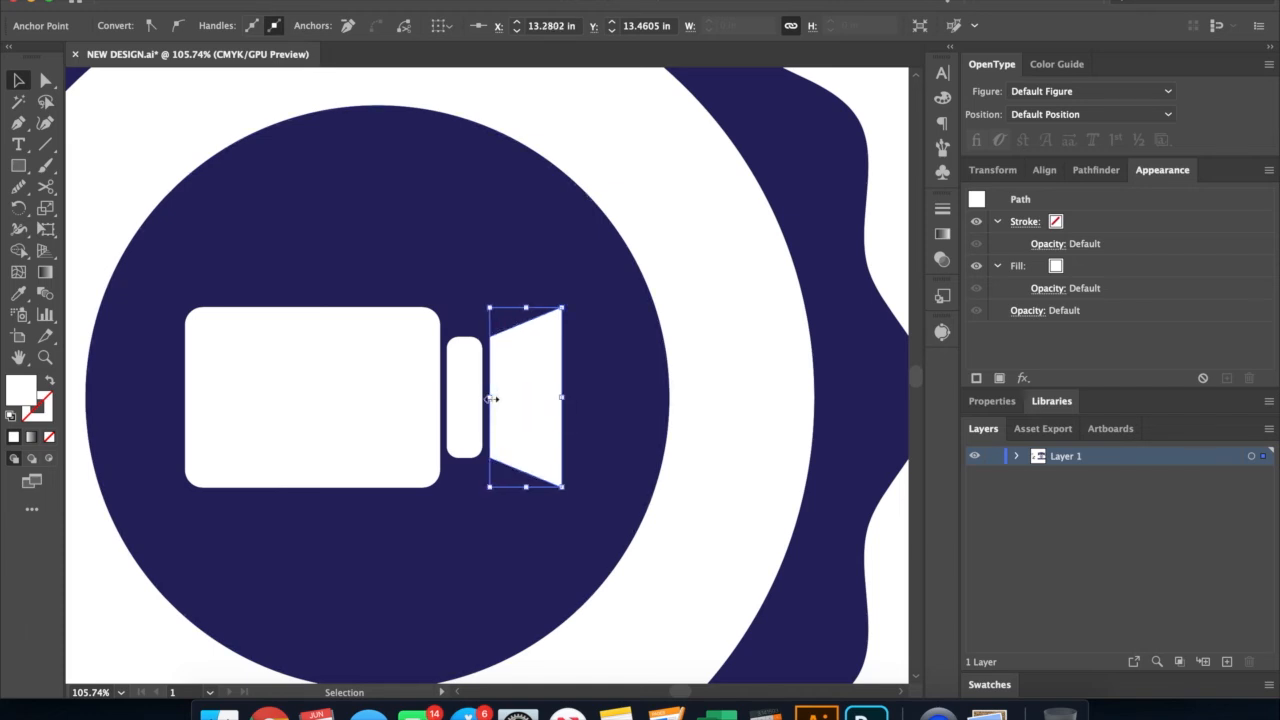
# Step: Slightly round the corners of the trapezoid lens shape
pyautogui.click(897, 120)
pyautogui.press('a')
pyautogui.click(523, 362)
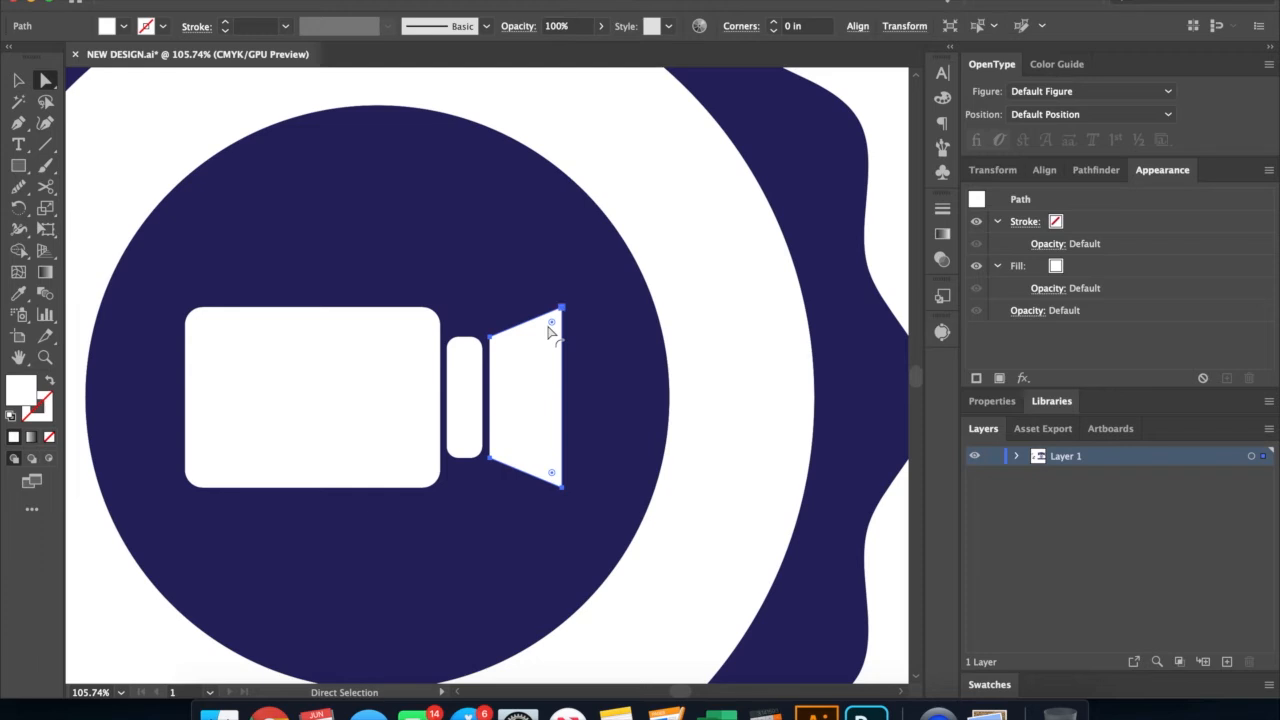
pyautogui.click(1092, 170)
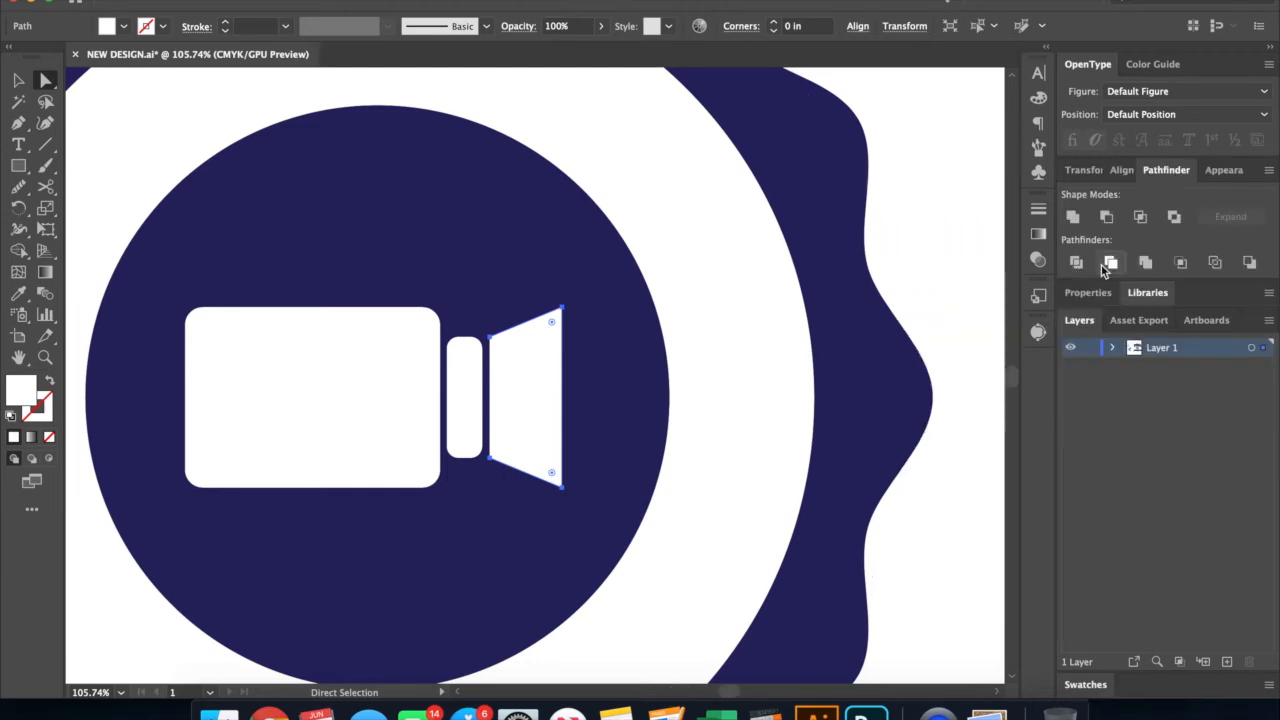
pyautogui.moveTo(507, 354)
pyautogui.mouseDown()
pyautogui.moveTo(499, 341)
pyautogui.moveTo(506, 349)
pyautogui.mouseUp()
pyautogui.click(965, 105)
pyautogui.press('v')
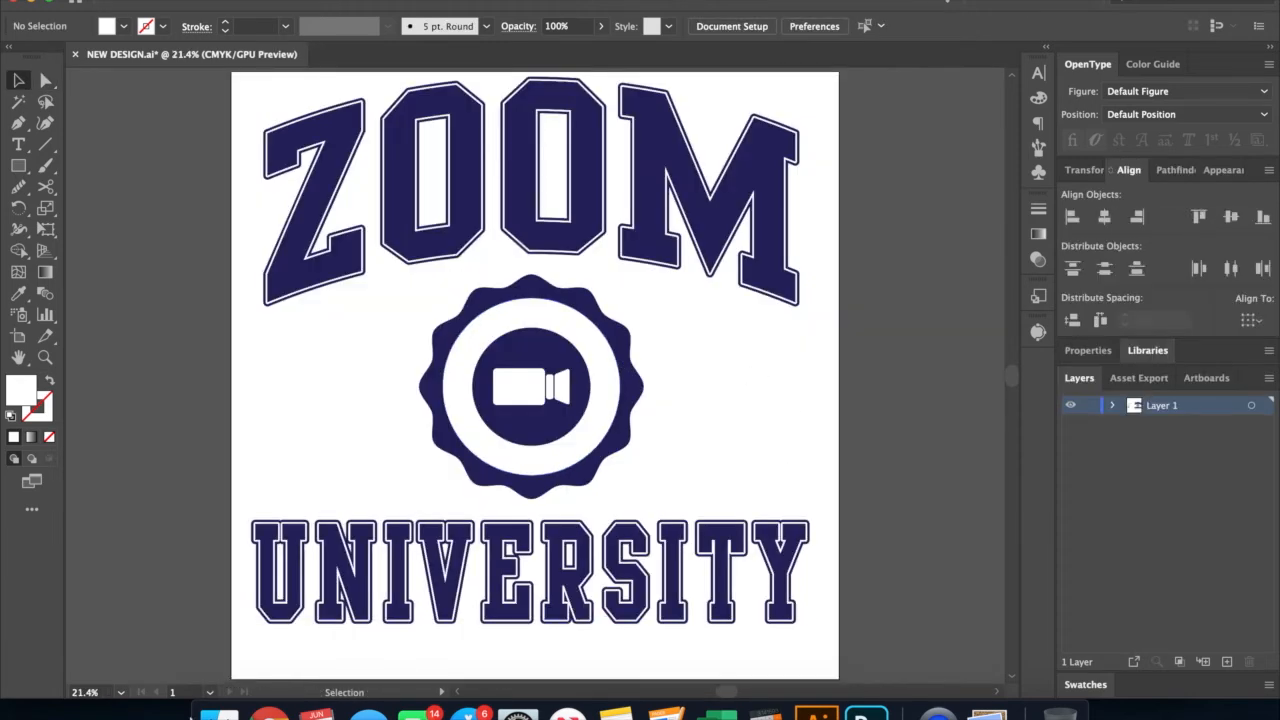
pyautogui.click(545, 401)
pyautogui.click(743, 438)
pyautogui.click(525, 420)
pyautogui.click(761, 428)
# Step: Copy the navy center circle and paste the duplicate in front of the artwork
pyautogui.press('a')
pyautogui.click(553, 358)
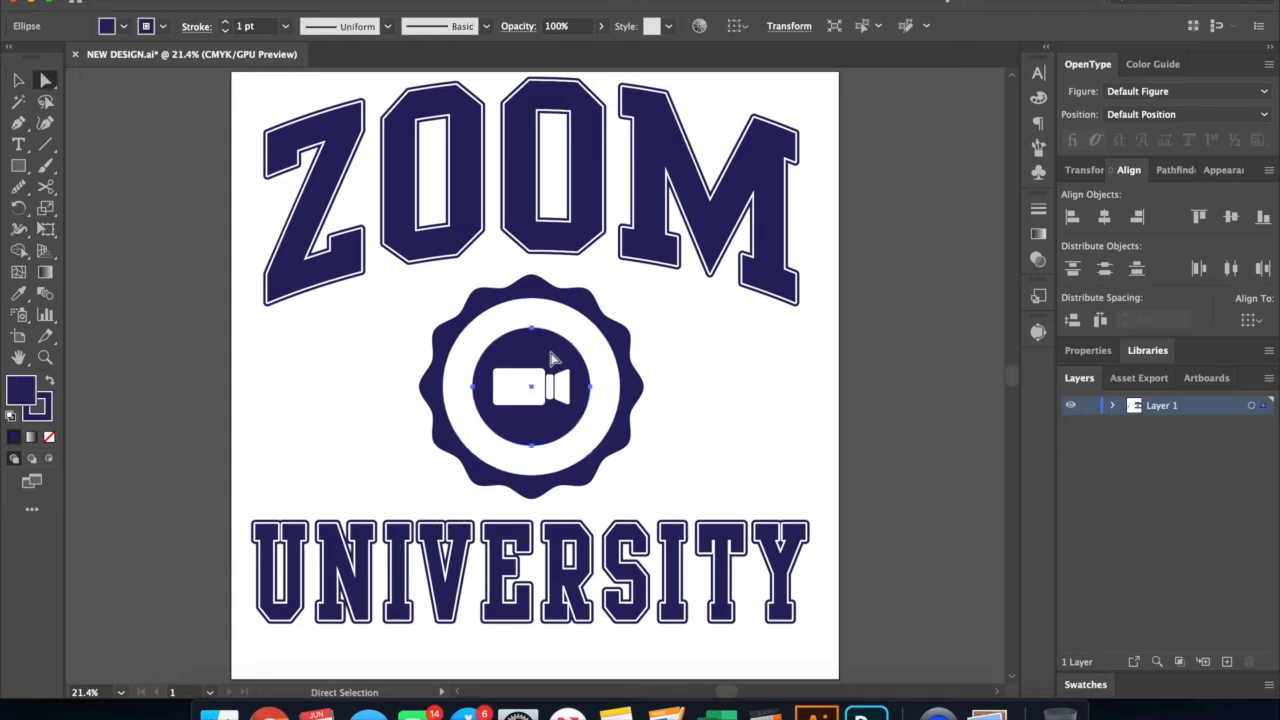
pyautogui.click(175, 2)
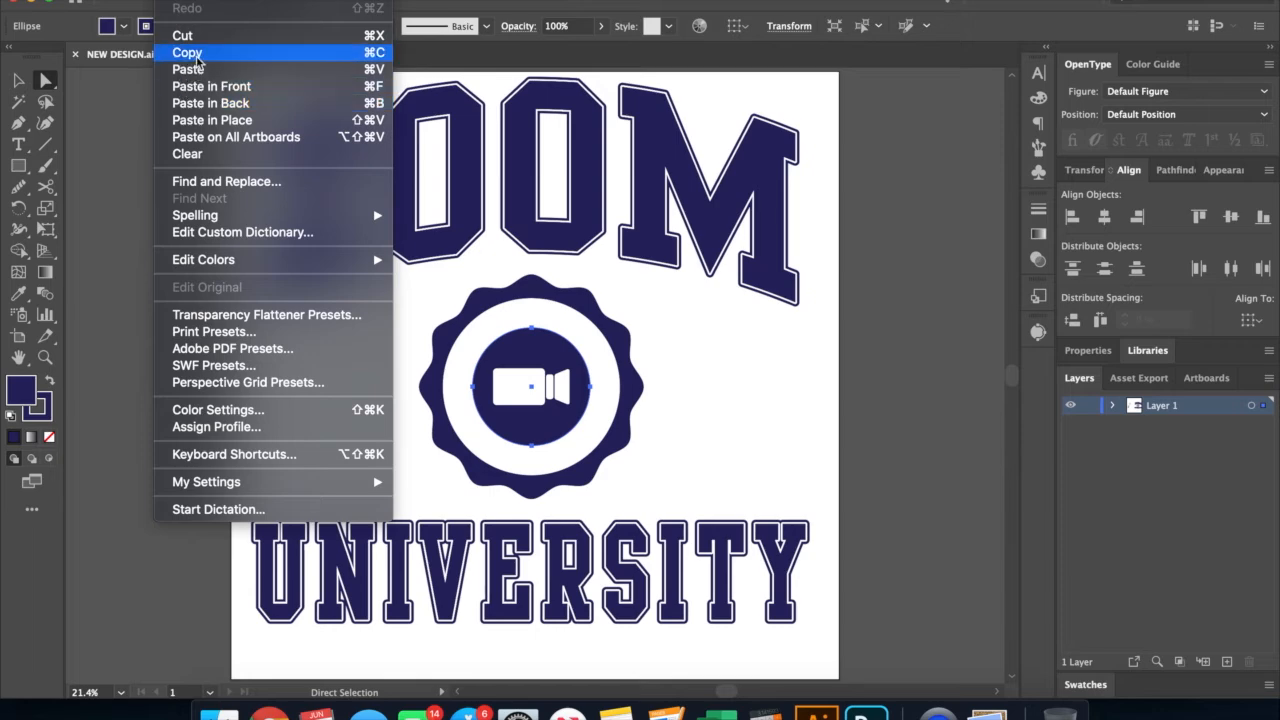
pyautogui.click(187, 52)
pyautogui.click(797, 449)
pyautogui.click(175, 2)
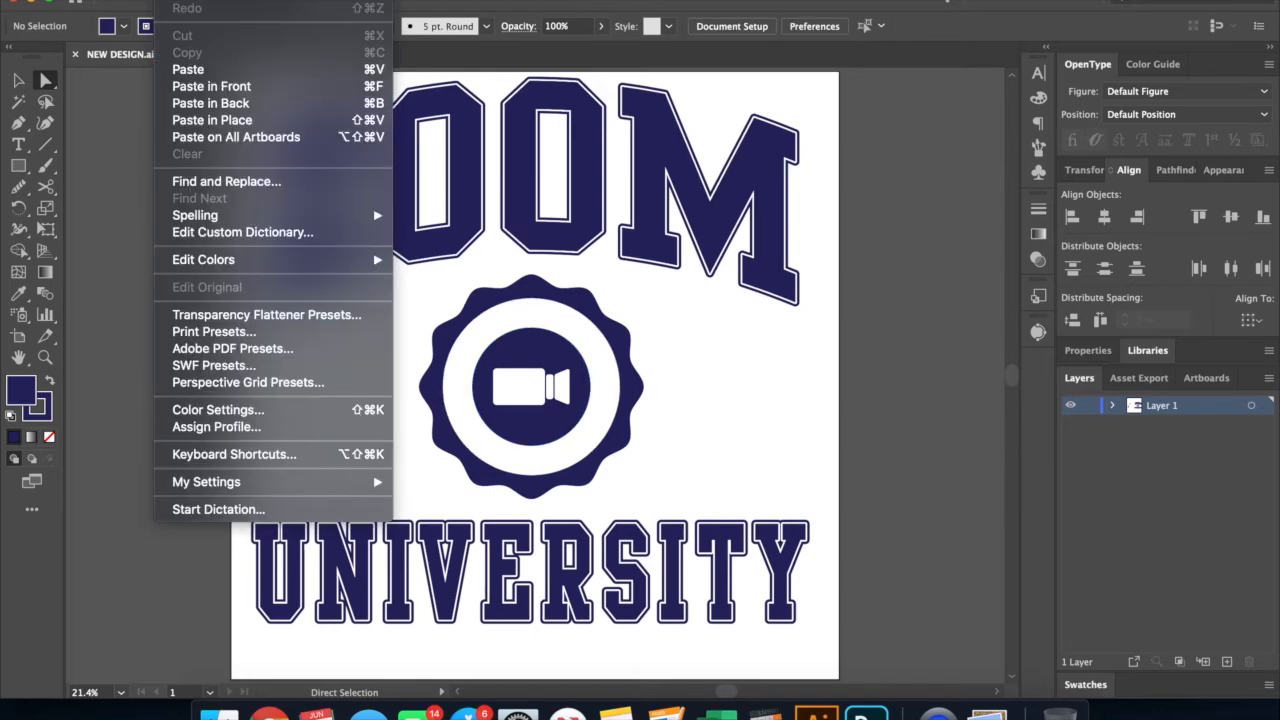
pyautogui.click(205, 87)
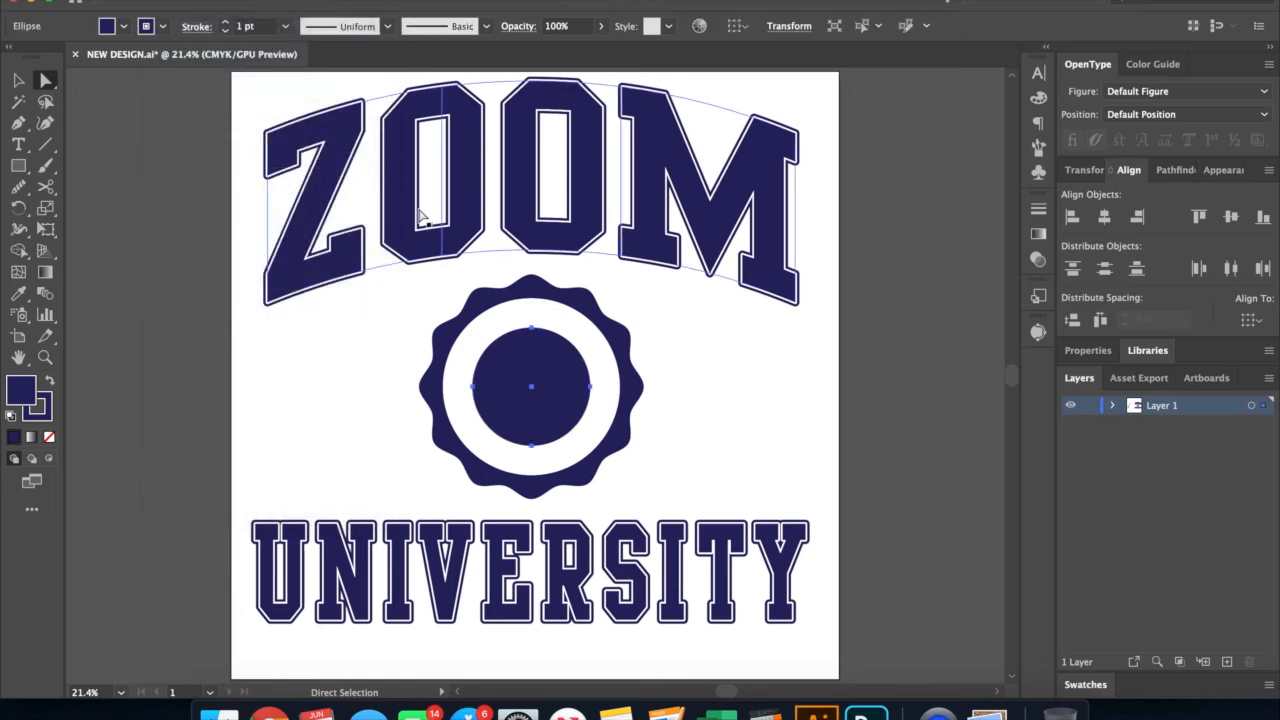
# Step: Add the text EST. 2020 along the pasted circle's path with the Type on a Path tool
pyautogui.click(16, 146)
pyautogui.moveTo(16, 146); pyautogui.dragTo(86, 188)
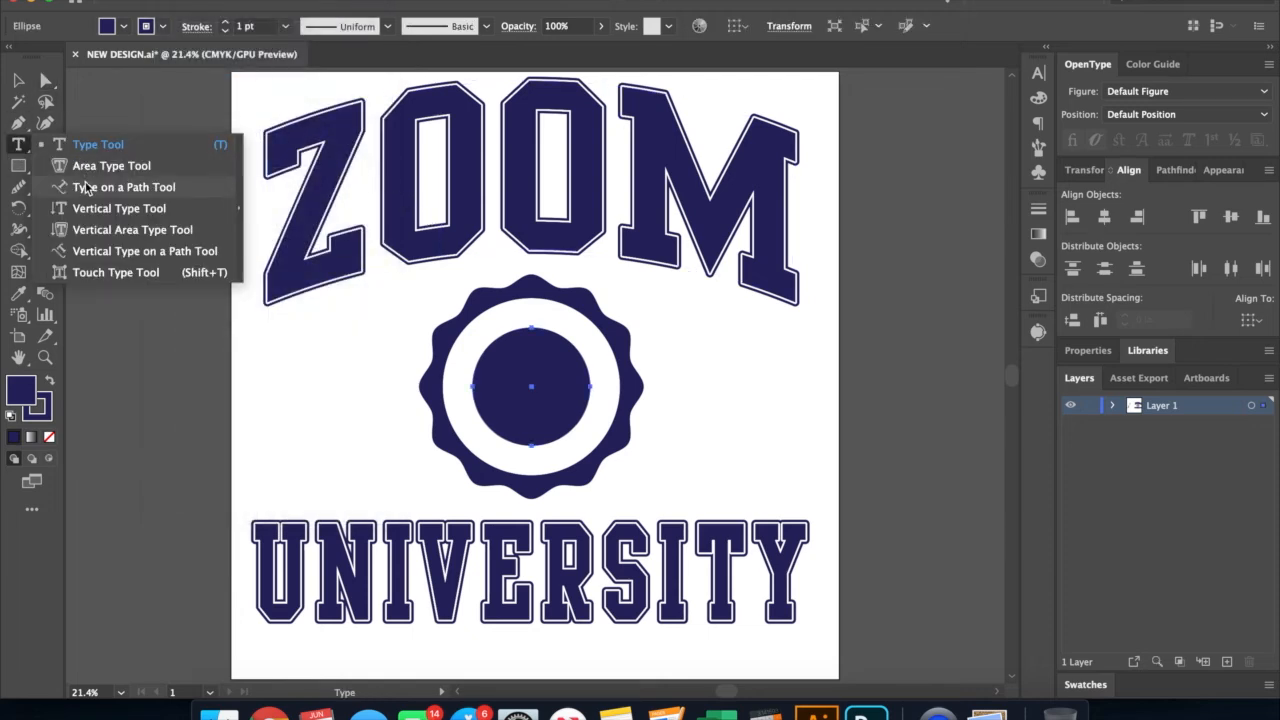
pyautogui.click(517, 328)
pyautogui.write('EST. 202')
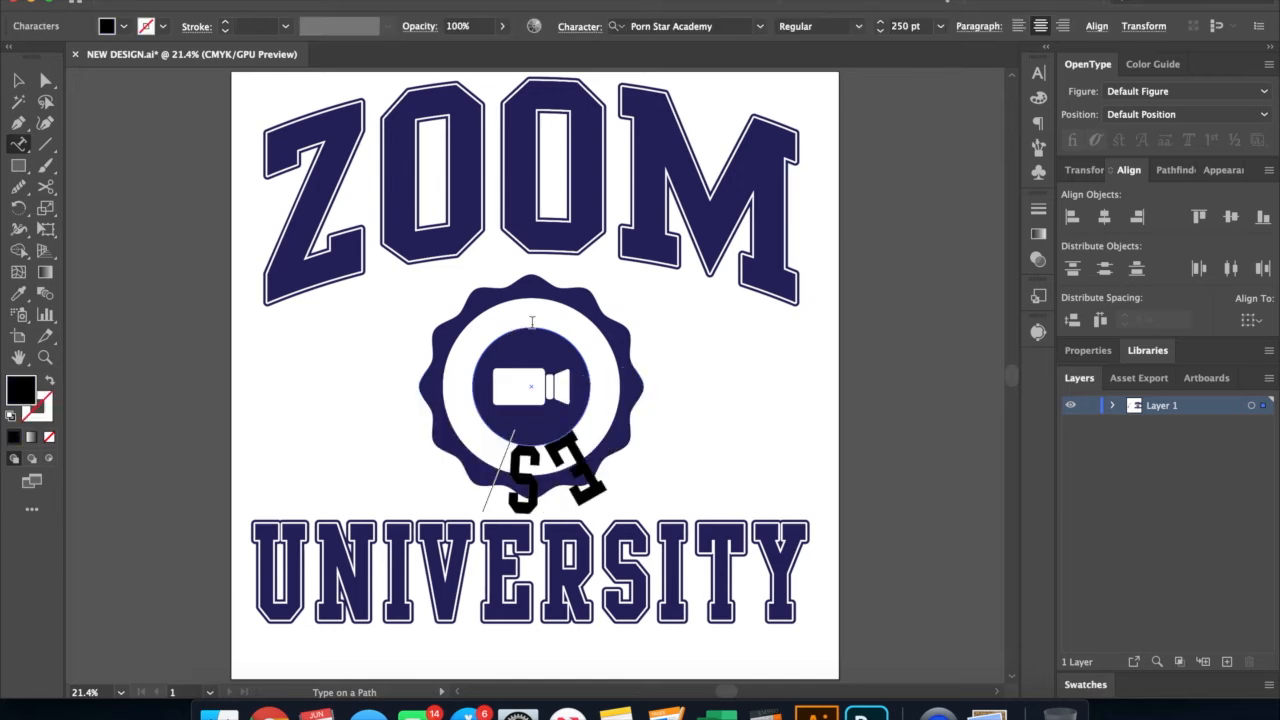
pyautogui.write('0')
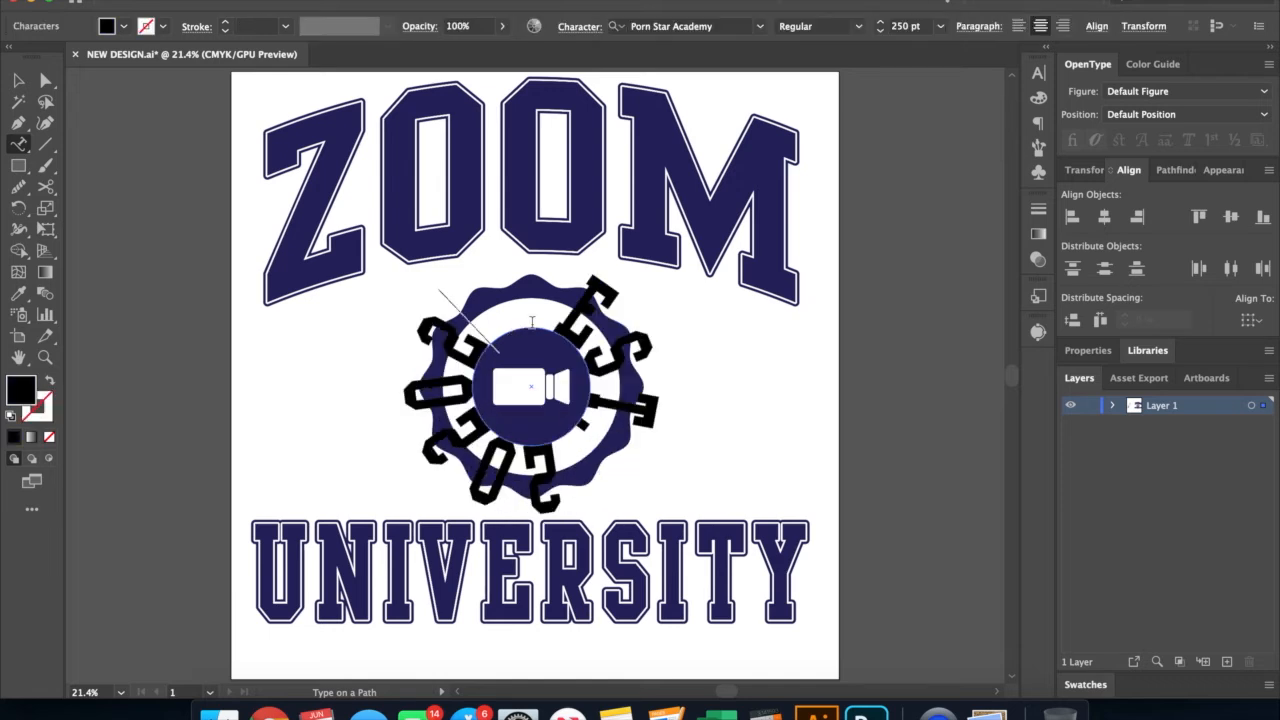
# Step: Apply the UNIVERSITY lettering's text style to the EST. 2020 path text with the Eyedropper
pyautogui.click(45, 80)
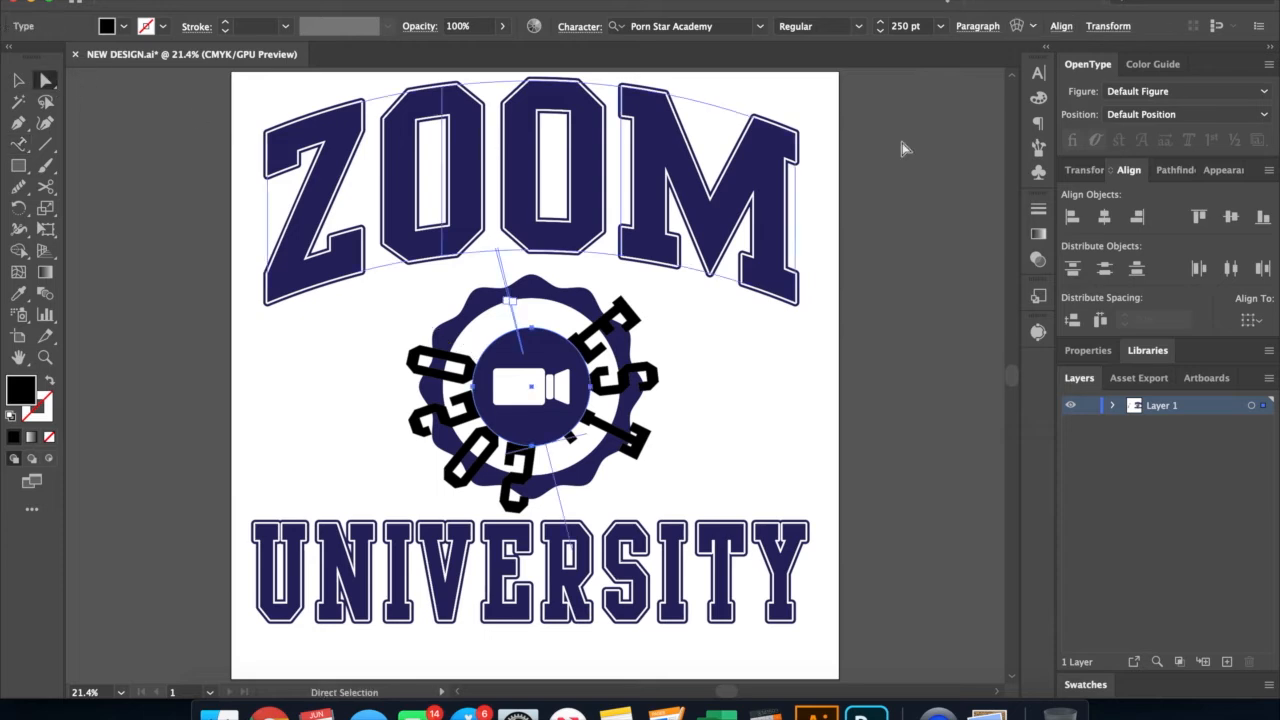
pyautogui.press('i')
pyautogui.click(665, 577)
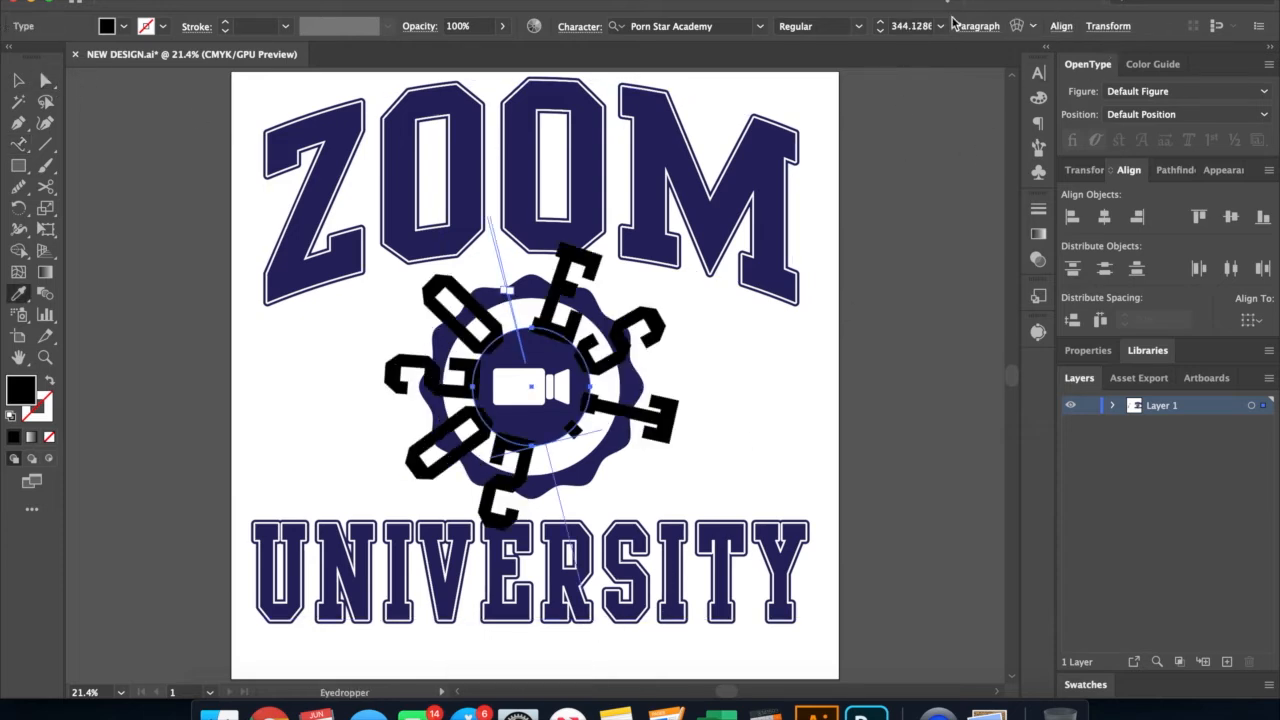
# Step: Reduce the EST. 2020 font size to 100 pt, then refine it to 85 pt
pyautogui.click(1038, 73)
pyautogui.click(868, 145)
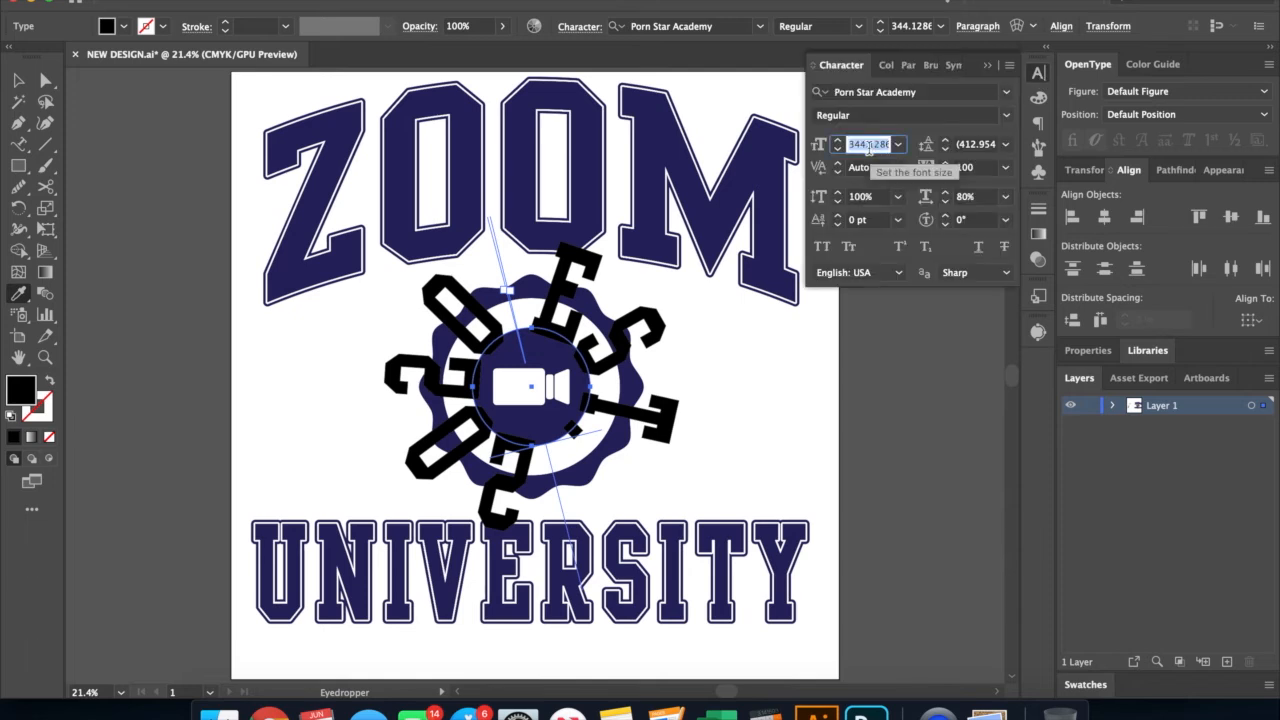
pyautogui.write('100')
pyautogui.press('Return')
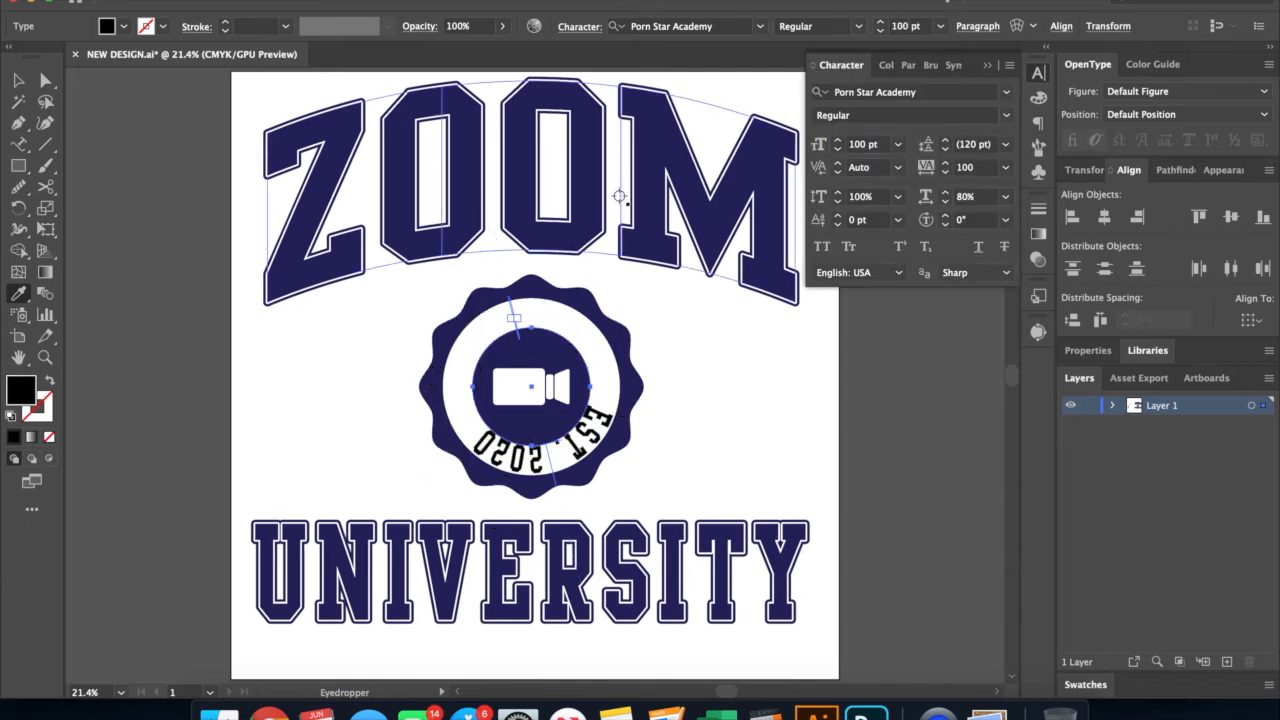
pyautogui.click(858, 145)
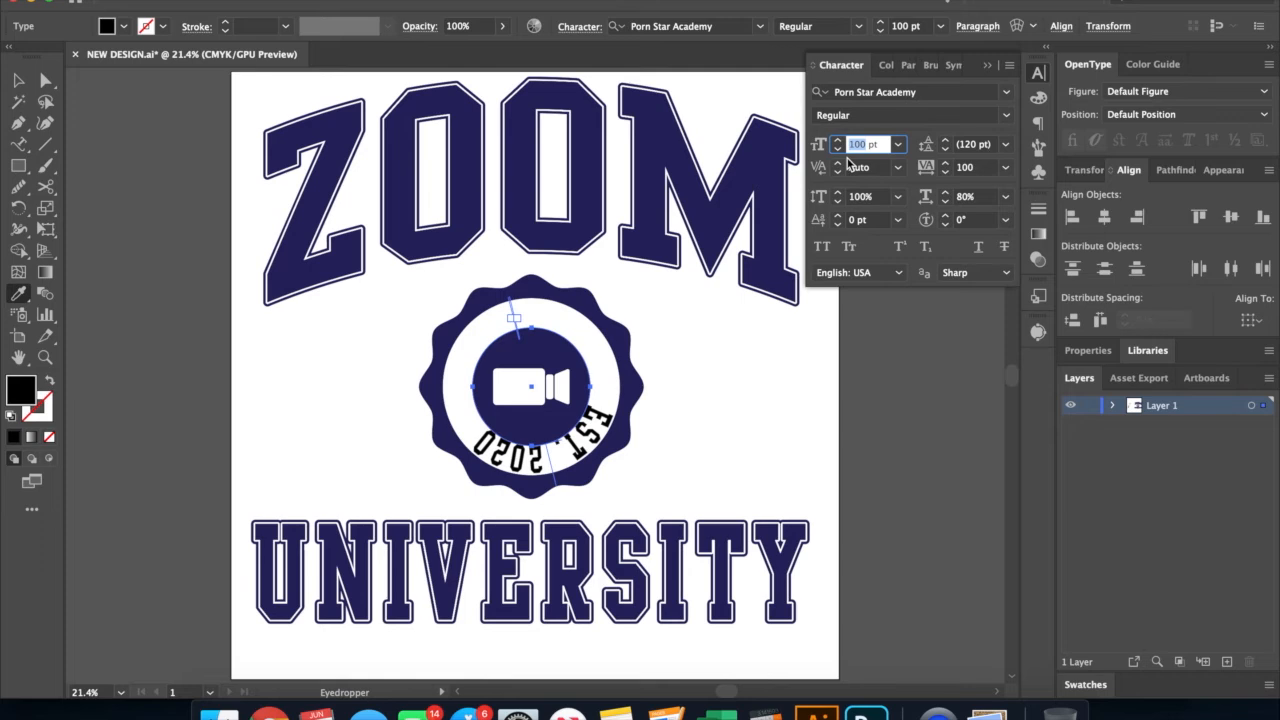
pyautogui.write('85')
pyautogui.press('Return')
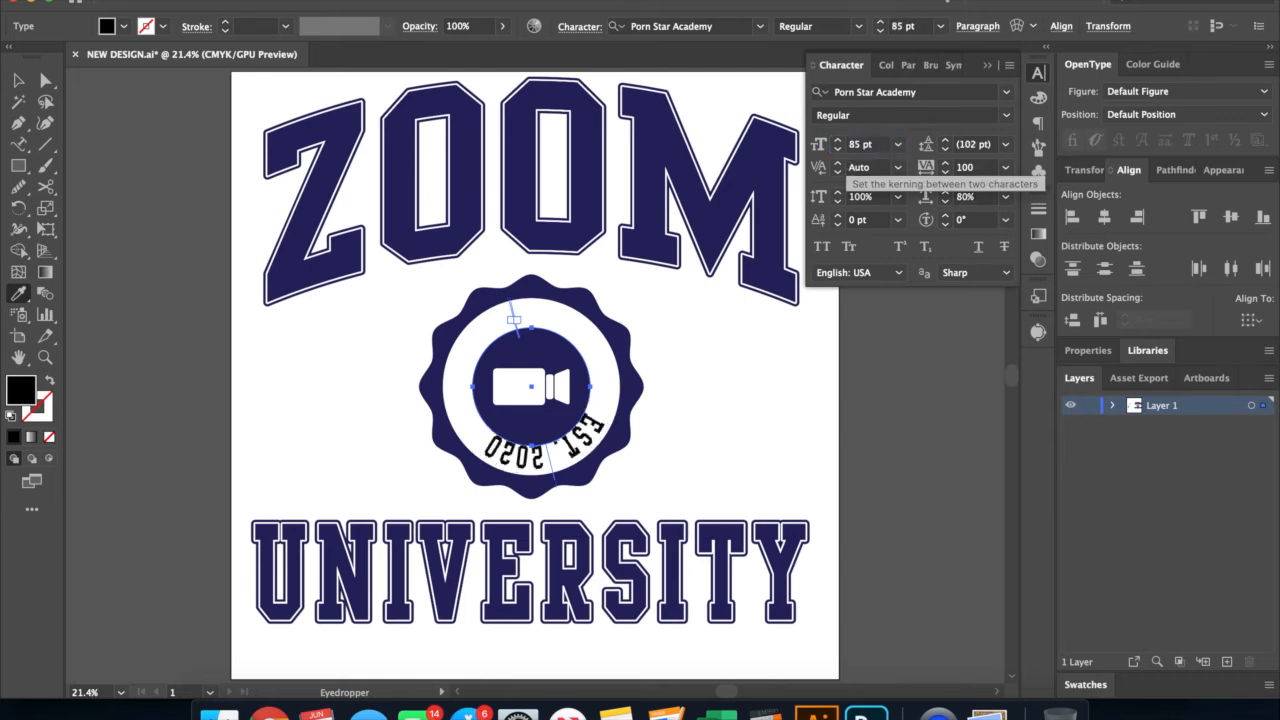
# Step: Raise the EST. 2020 text off the circle with a baseline shift of 8 pt
pyautogui.click(839, 215)
pyautogui.click(839, 215)
pyautogui.click(839, 215)
pyautogui.click(839, 215)
pyautogui.click(839, 215)
pyautogui.click(839, 215)
pyautogui.click(840, 215)
pyautogui.click(840, 215)
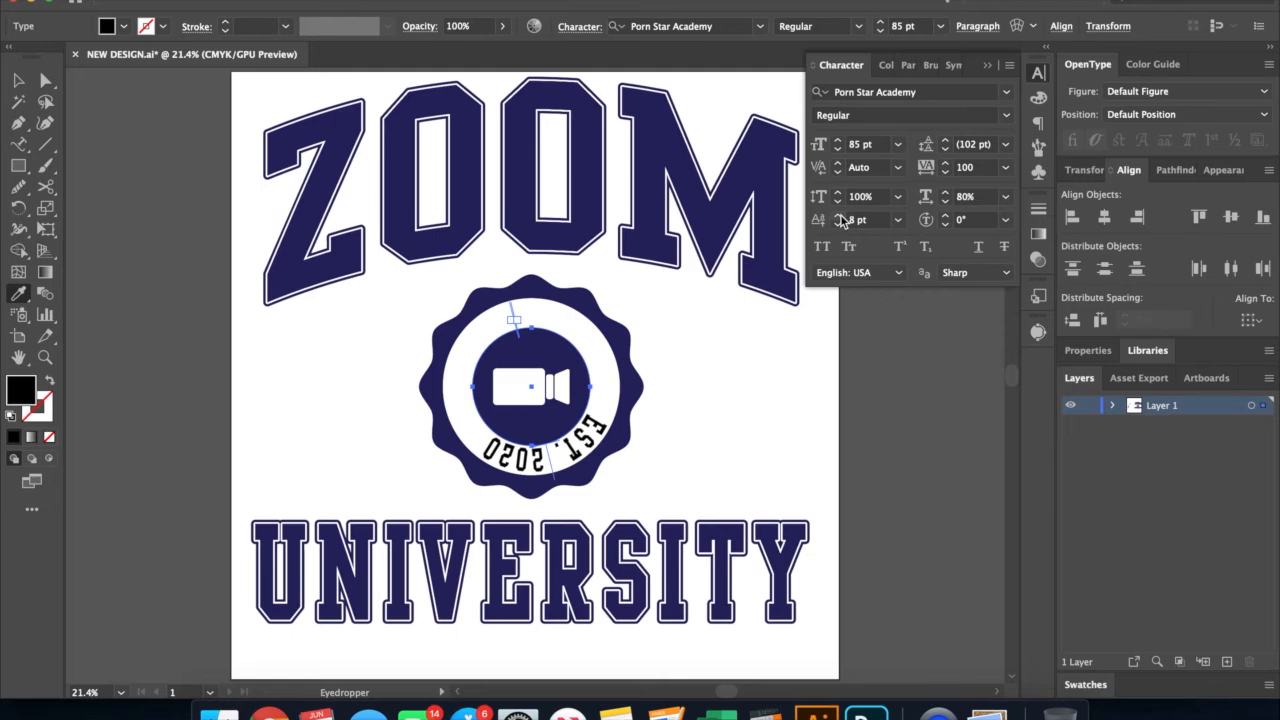
# Step: Set the EST. 2020 text to a 75 pt font size and a 12 pt baseline shift
pyautogui.click(856, 145)
pyautogui.write('75')
pyautogui.press('Return')
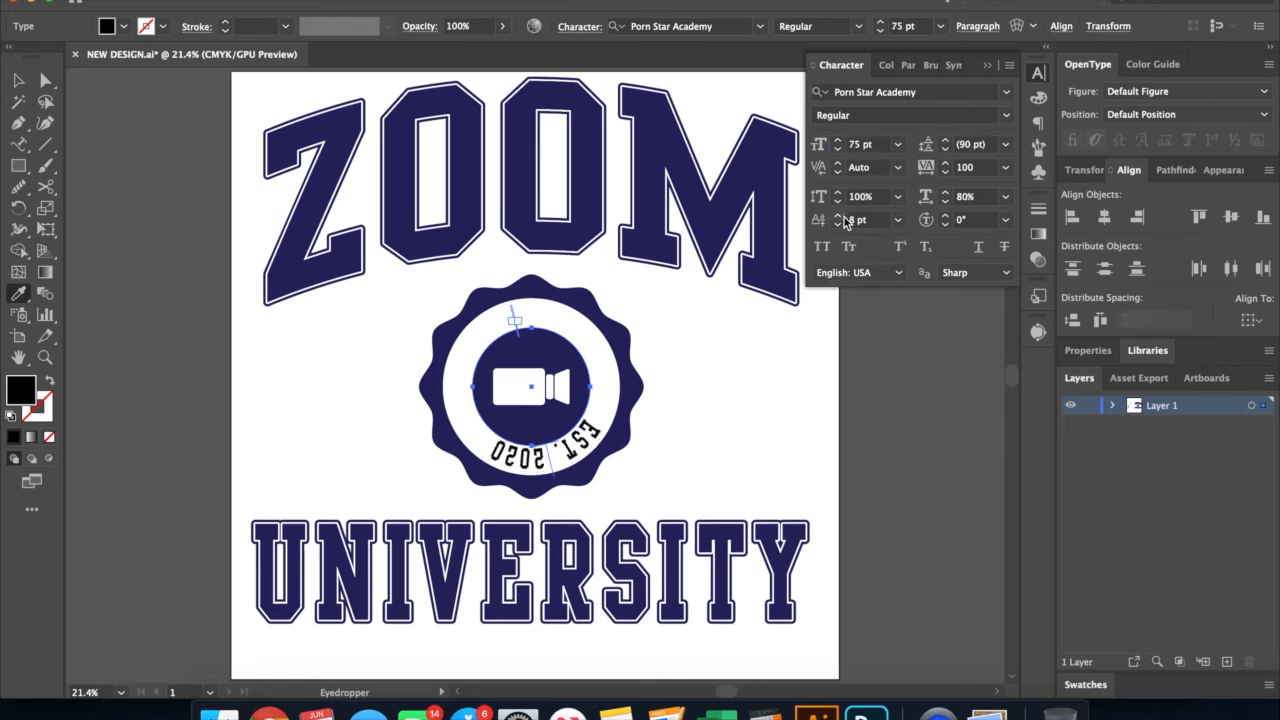
pyautogui.click(838, 214)
pyautogui.click(838, 214)
pyautogui.click(838, 214)
pyautogui.click(838, 214)
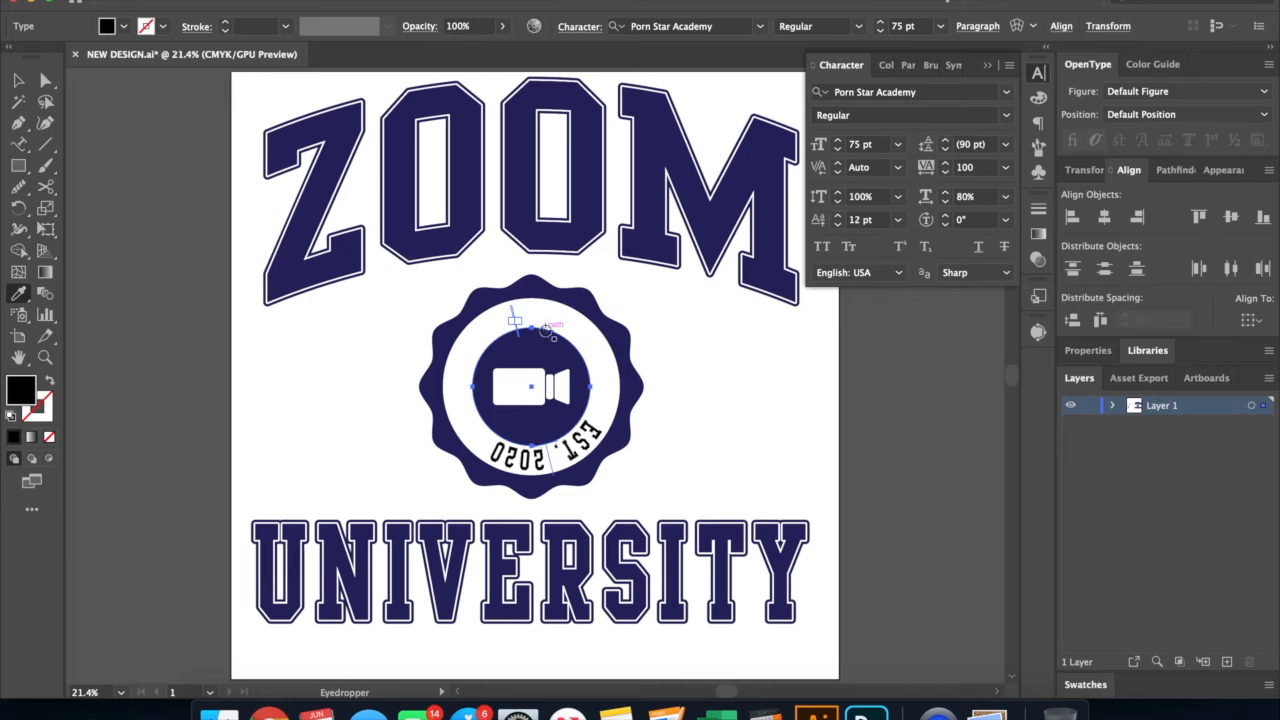
# Step: Reposition the path text's start and end brackets to opposite sides of the circle so EST. 2020 arches centered above the camera
pyautogui.press('a')
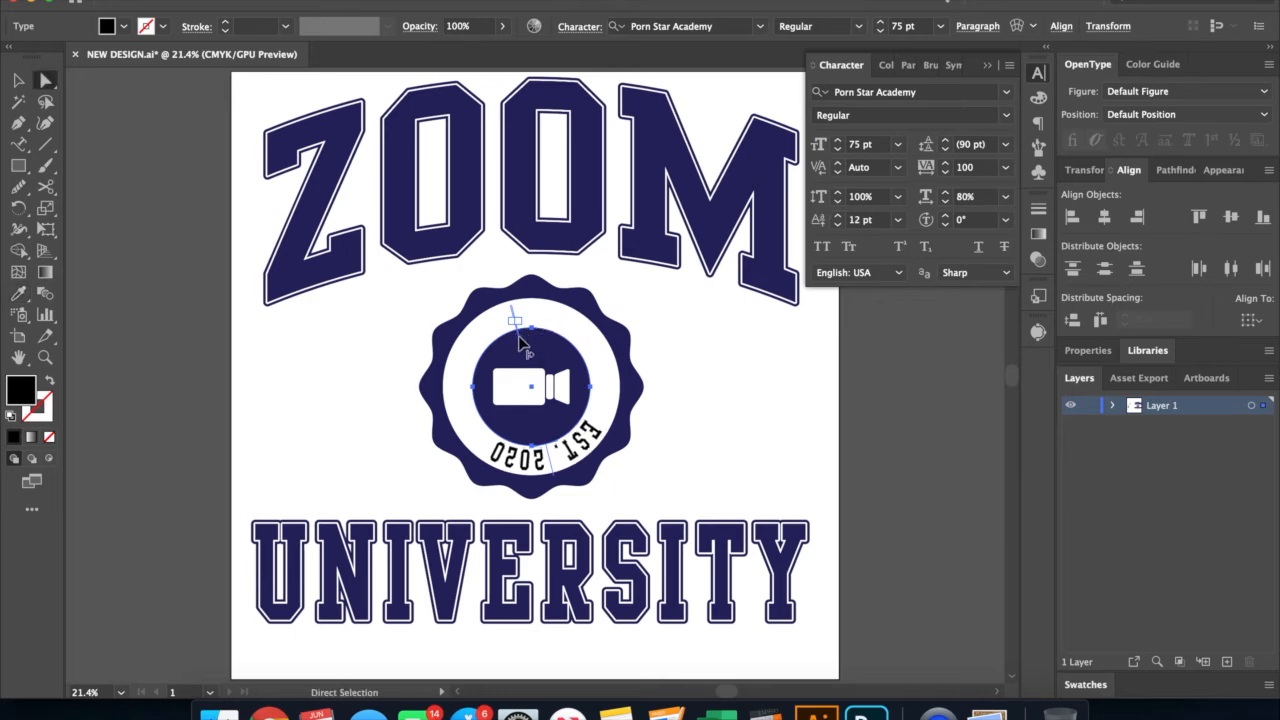
pyautogui.moveTo(518, 341); pyautogui.dragTo(598, 390)
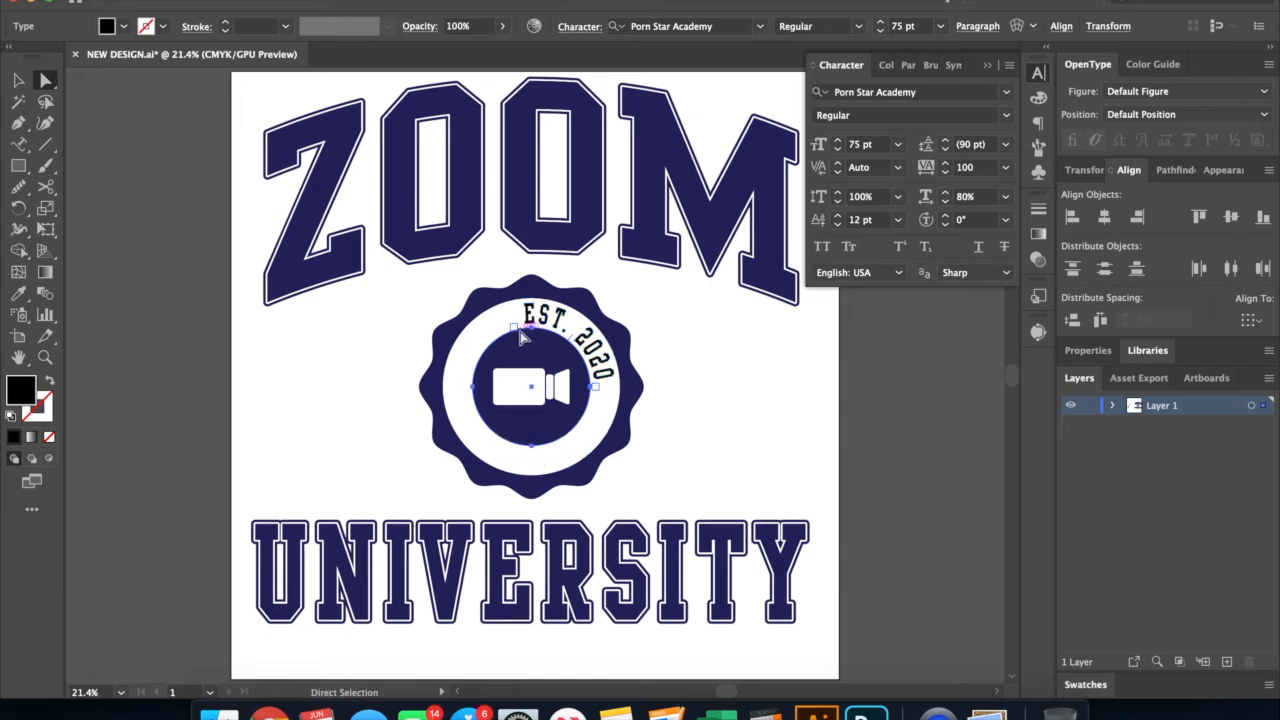
pyautogui.moveTo(522, 340); pyautogui.dragTo(466, 397)
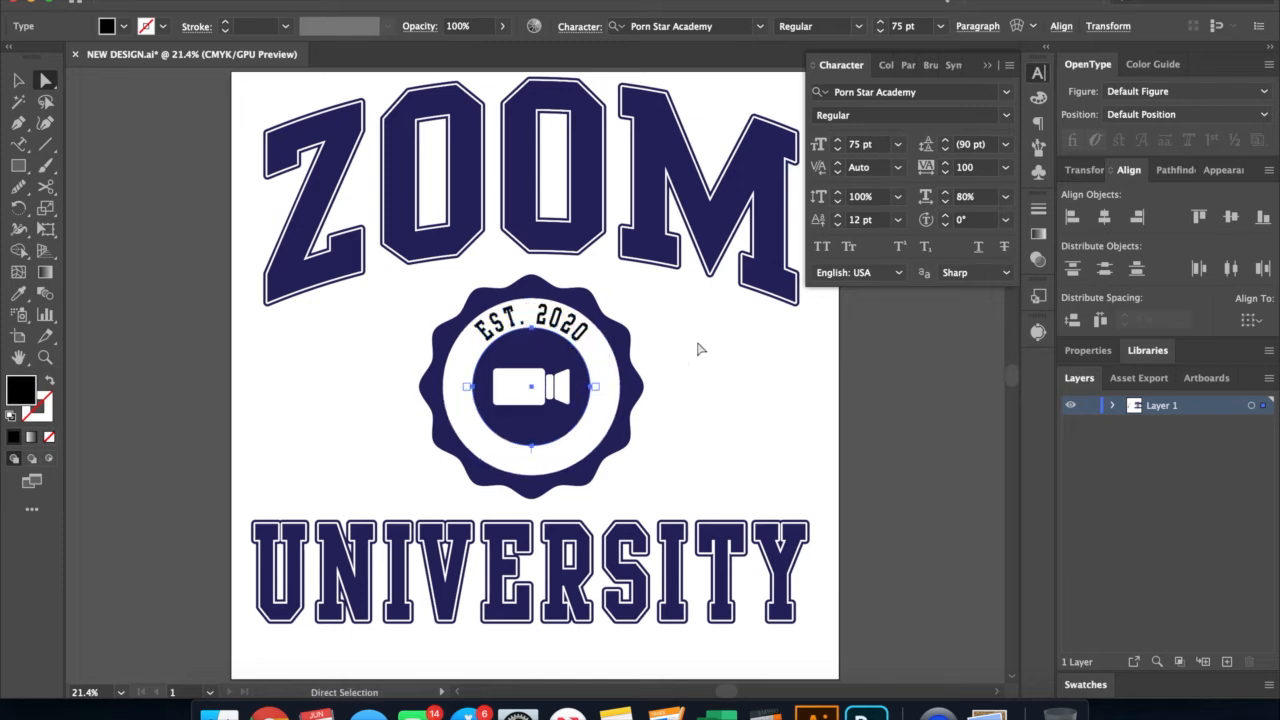
# Step: Widen the EST. 2020 characters to a horizontal scale of 100%
pyautogui.click(944, 192)
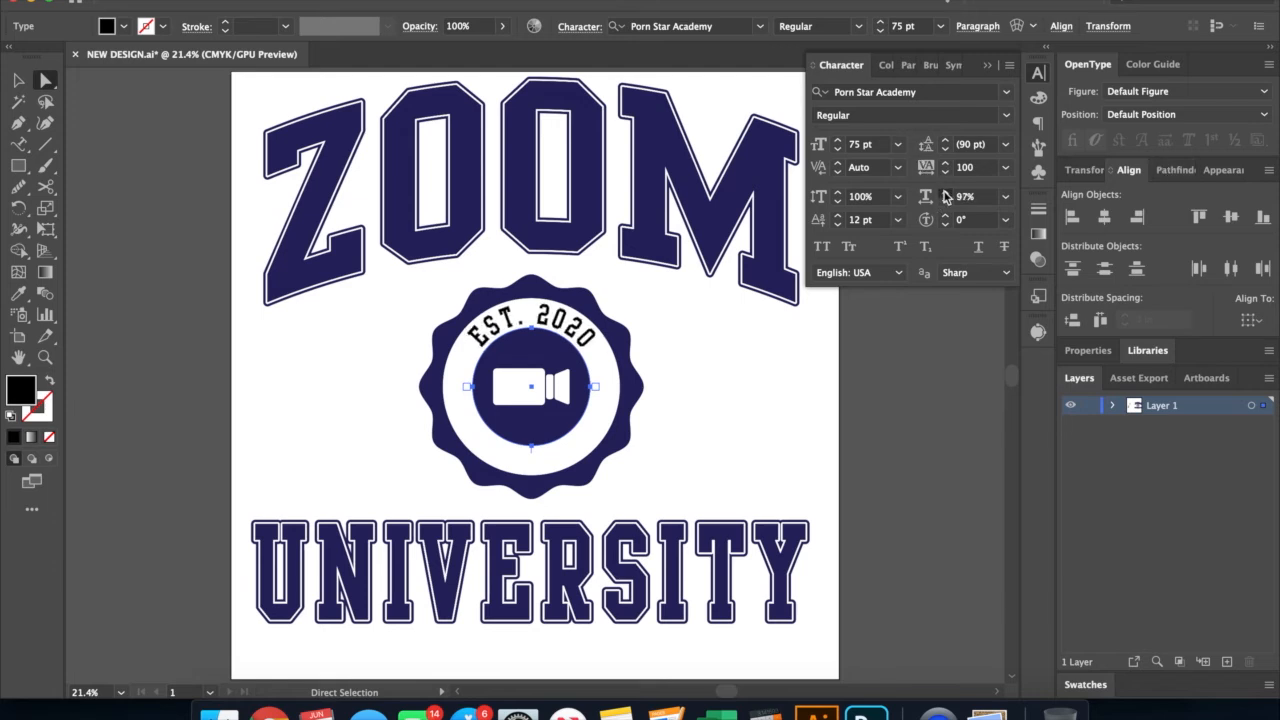
pyautogui.click(944, 192)
pyautogui.click(945, 200)
pyautogui.click(945, 200)
pyautogui.click(945, 200)
pyautogui.click(945, 200)
pyautogui.click(945, 200)
pyautogui.click(945, 200)
pyautogui.click(945, 200)
pyautogui.click(945, 200)
pyautogui.click(945, 200)
# Step: Set the EST. 2020 text's tracking to 50
pyautogui.click(931, 175)
pyautogui.write('50')
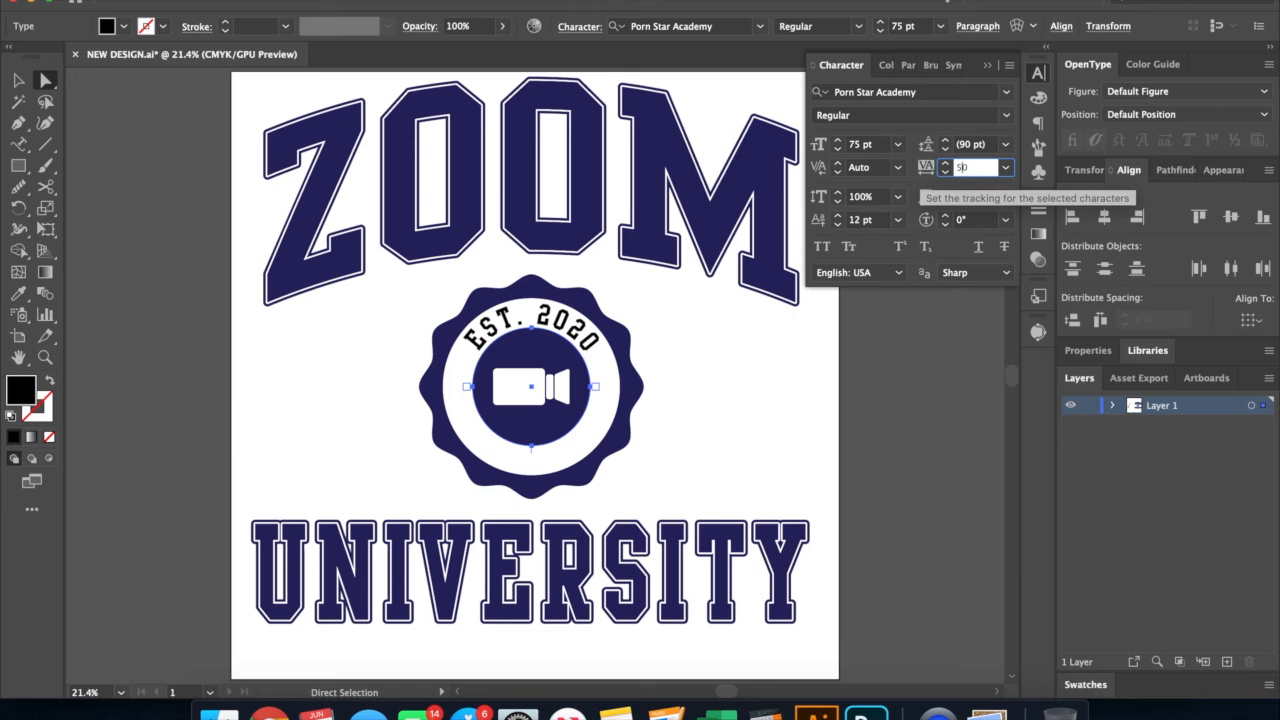
pyautogui.press('Return')
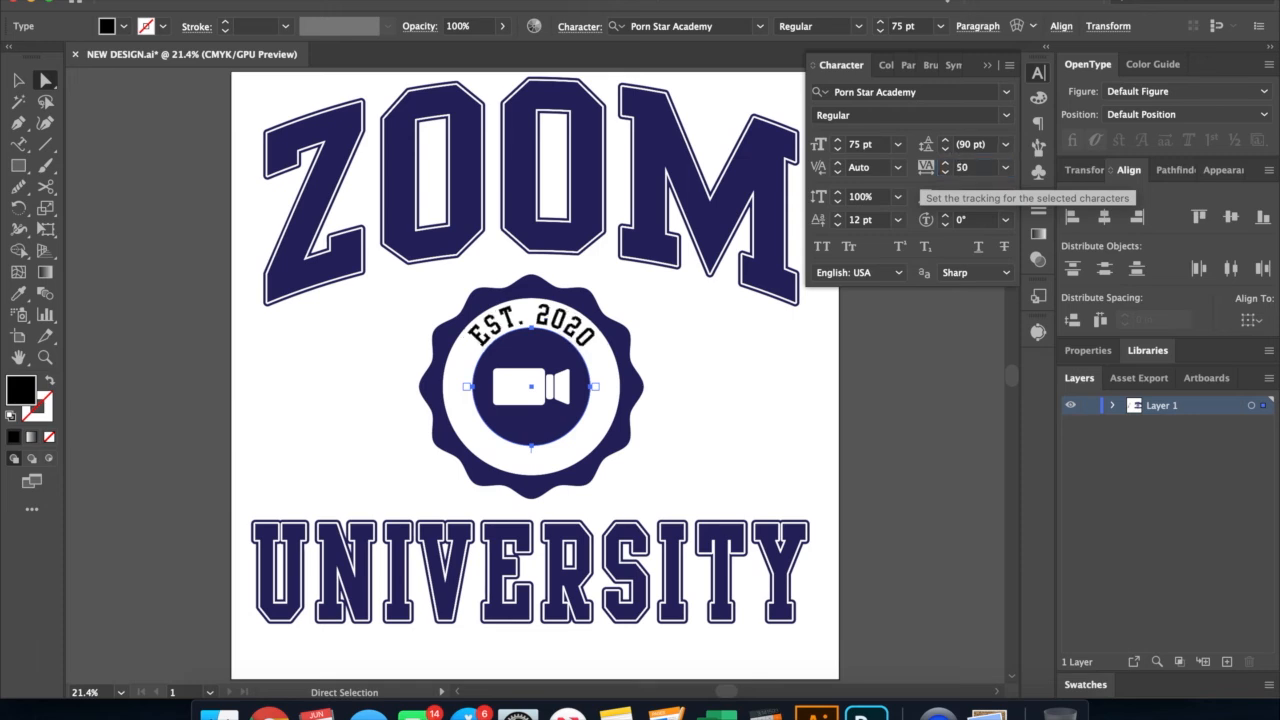
# Step: Enlarge the EST. 2020 text to 80 pt and lower its baseline shift to 10 pt
pyautogui.click(840, 141)
pyautogui.click(840, 141)
pyautogui.click(840, 141)
pyautogui.click(840, 141)
pyautogui.click(840, 141)
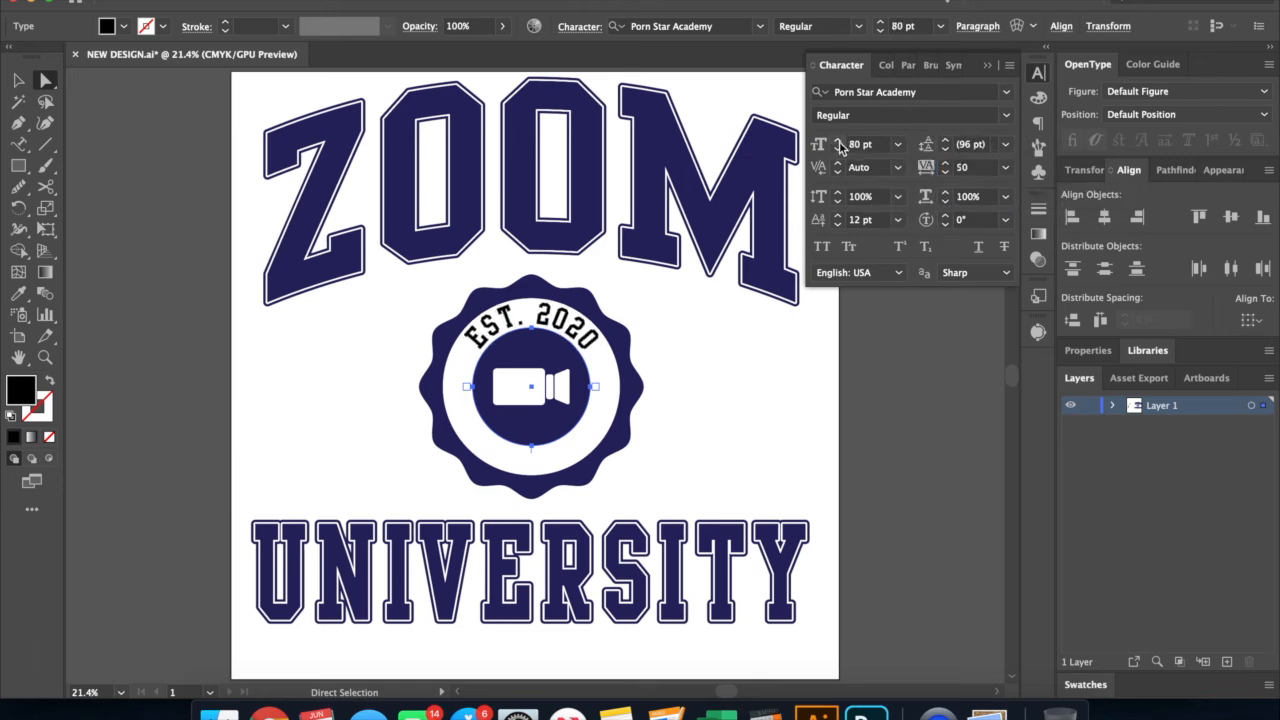
pyautogui.click(839, 223)
pyautogui.click(839, 223)
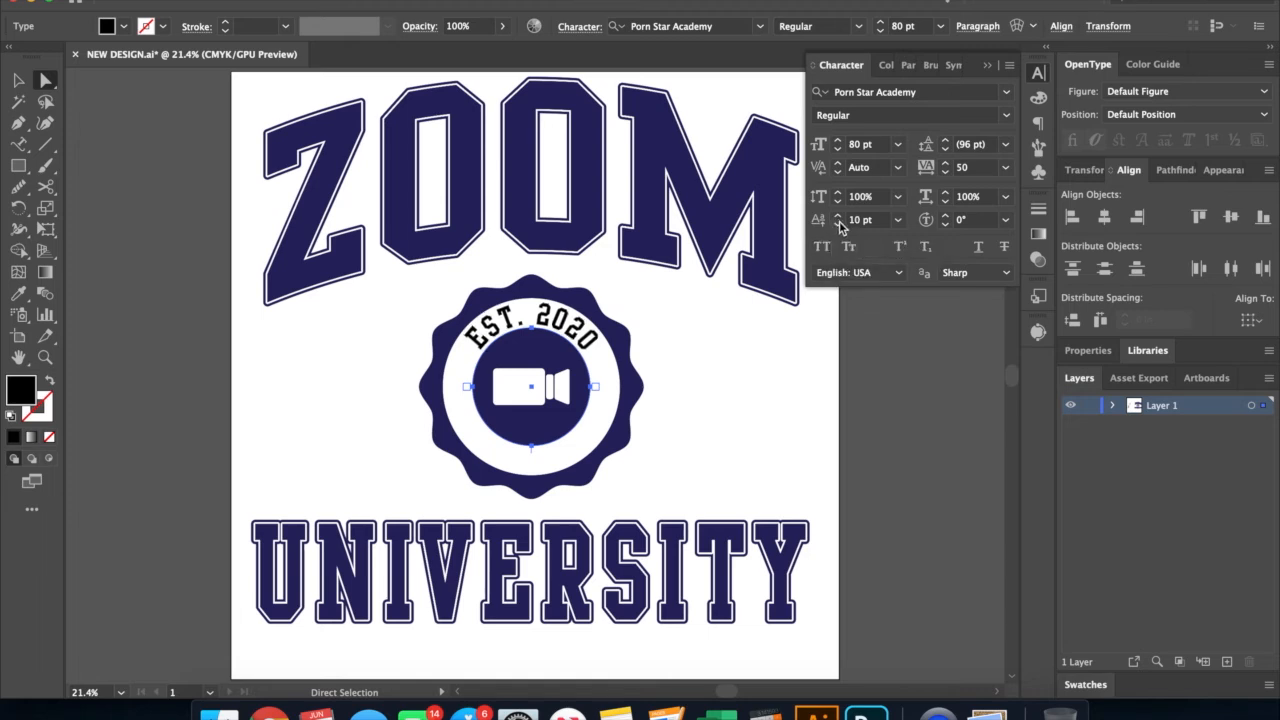
# Step: Increase the EST. 2020 text's horizontal scale to 115%
pyautogui.click(944, 193)
pyautogui.click(944, 193)
pyautogui.click(944, 193)
pyautogui.click(944, 193)
pyautogui.click(944, 193)
pyautogui.click(944, 193)
pyautogui.click(944, 193)
pyautogui.click(944, 193)
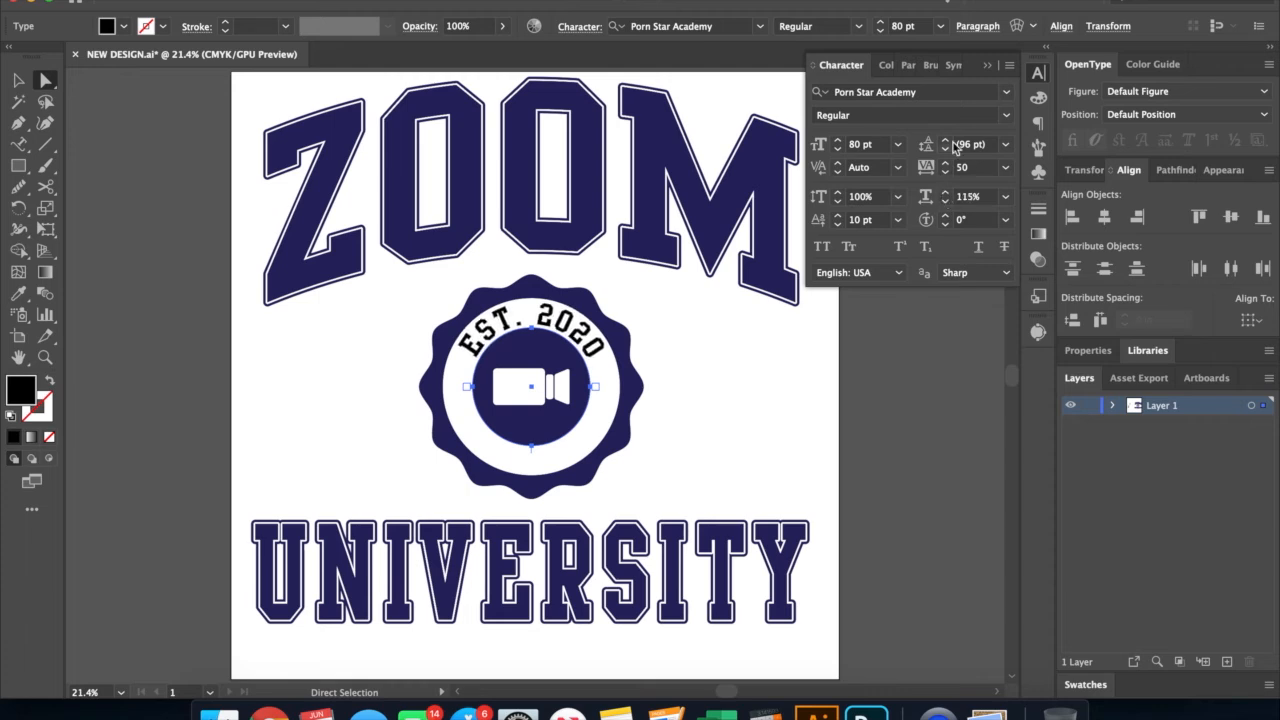
# Step: Increase the EST. 2020 text's tracking to 92
pyautogui.click(947, 164)
pyautogui.click(947, 164)
pyautogui.click(947, 164)
pyautogui.click(947, 164)
pyautogui.click(947, 164)
pyautogui.click(947, 164)
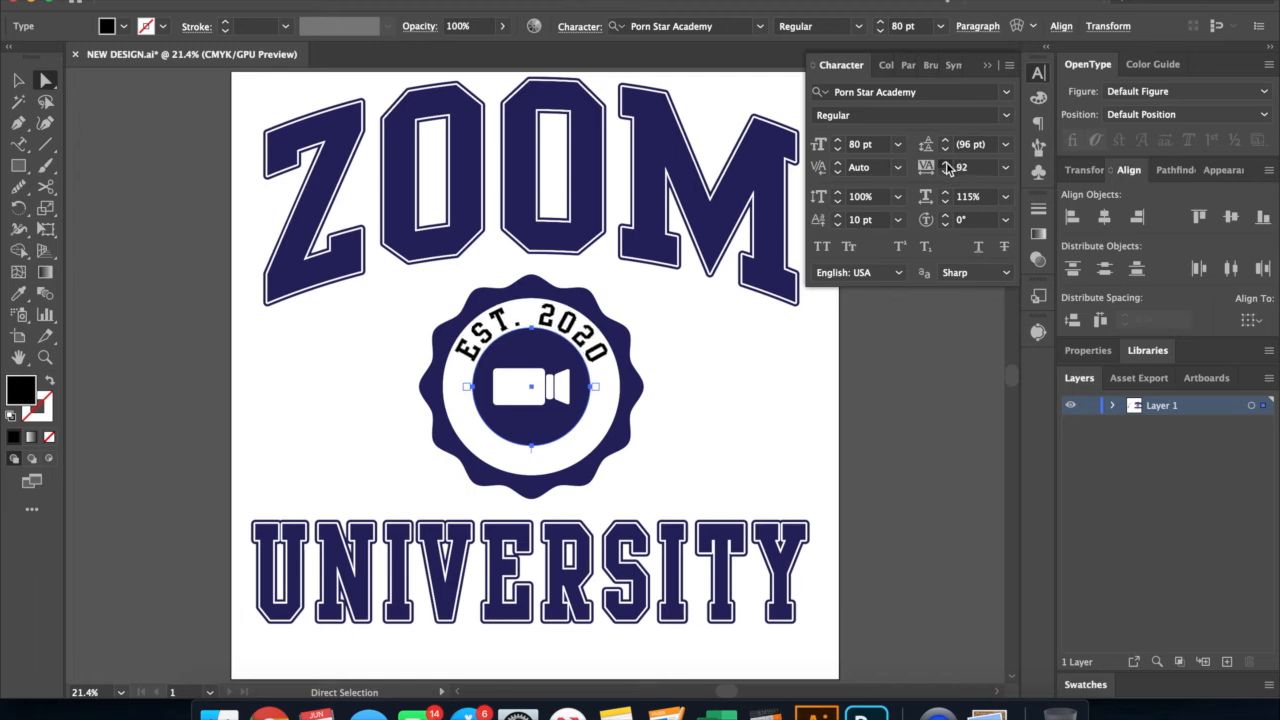
# Step: Set the EST. 2020 text's tracking to 100 and recolour its fill from black to navy
pyautogui.click(947, 164)
pyautogui.click(947, 164)
pyautogui.click(947, 164)
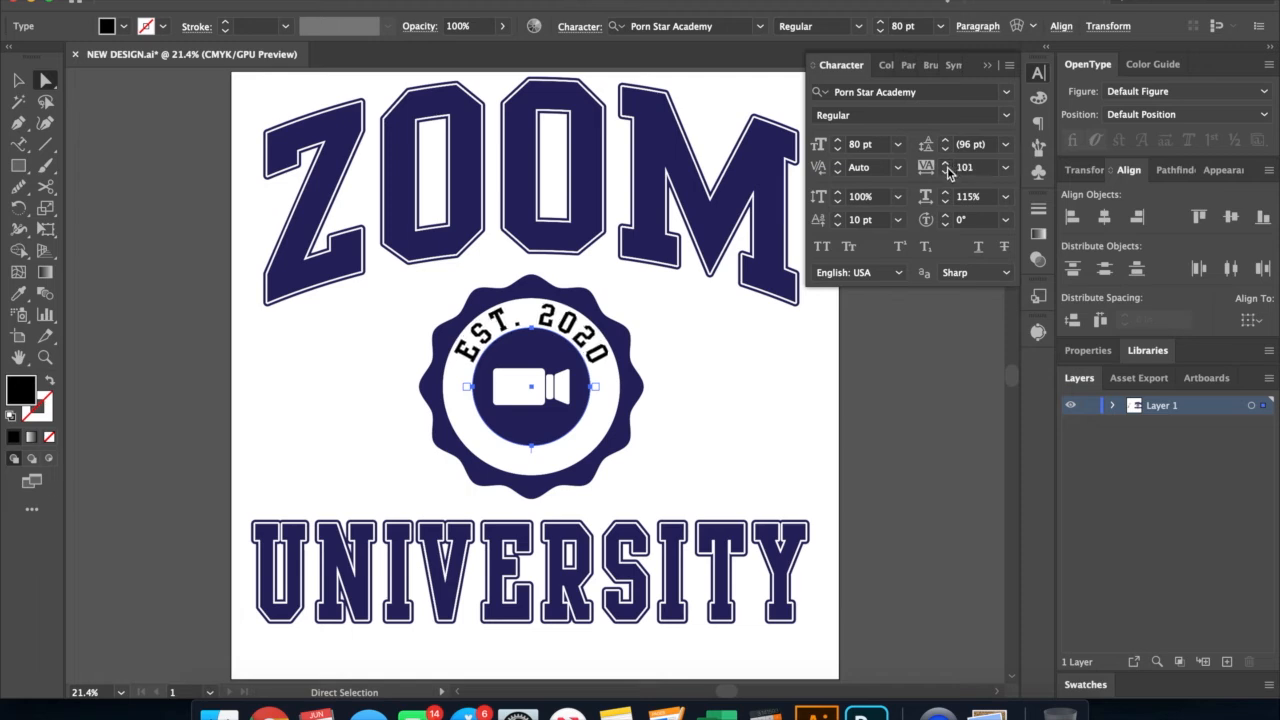
pyautogui.click(946, 171)
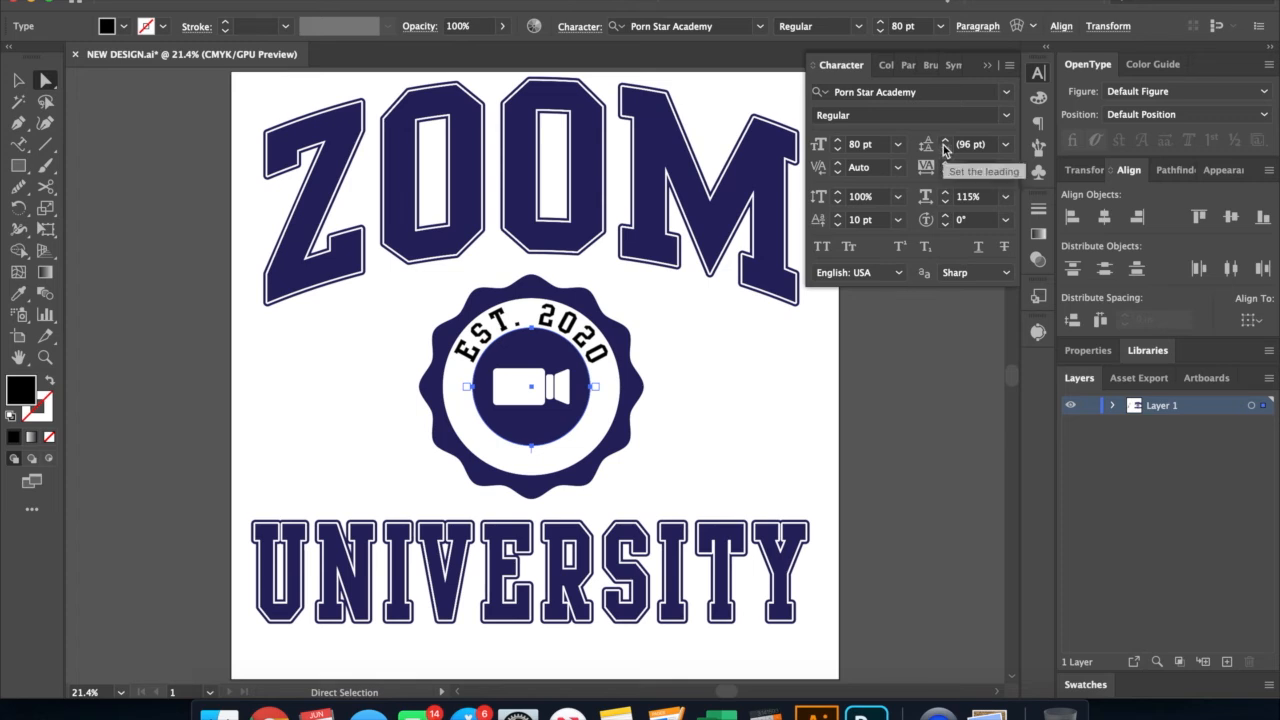
pyautogui.click(123, 27)
pyautogui.click(161, 68)
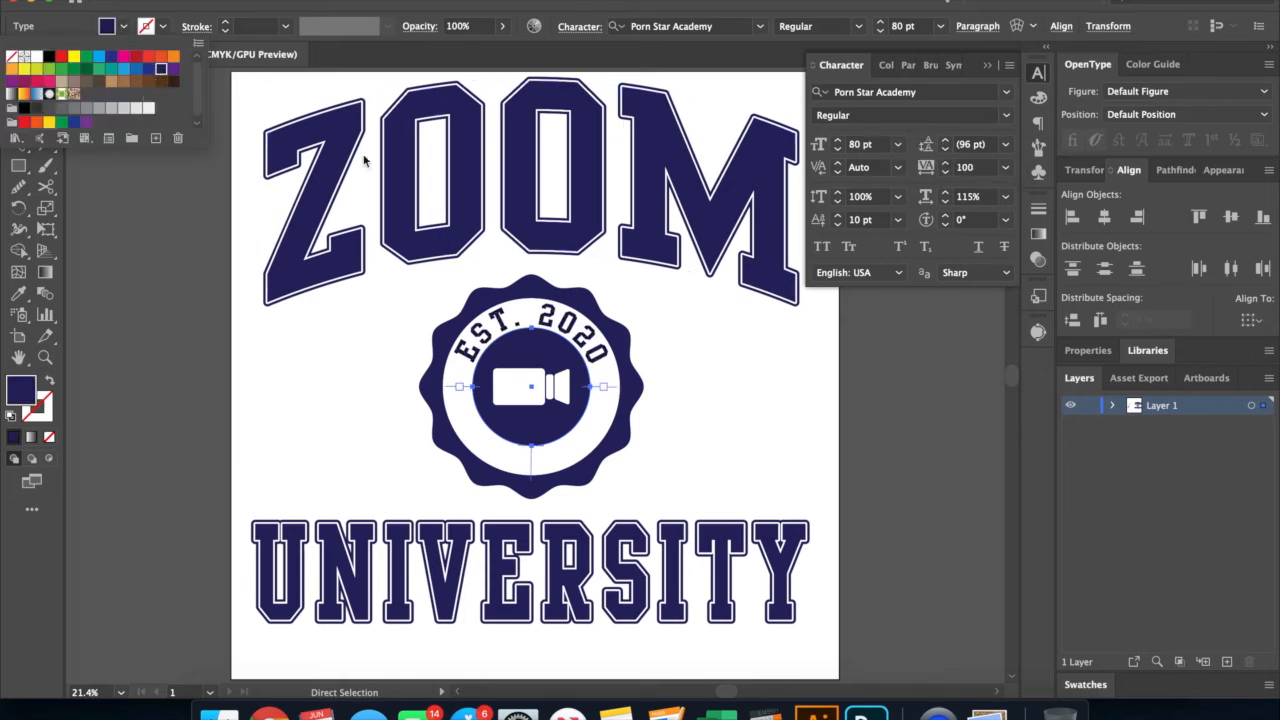
pyautogui.click(877, 436)
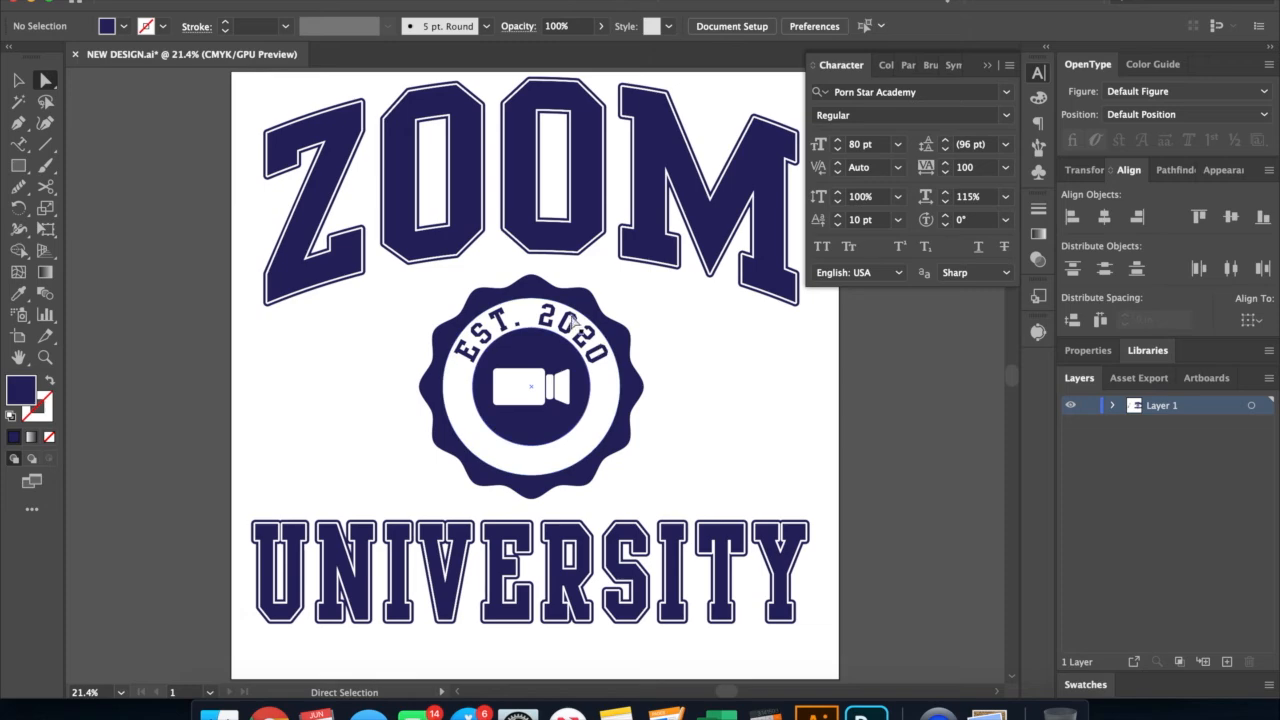
# Step: Duplicate the EST. 2020 text in place and rotate the copy 180° to the lower half of the seal ring
pyautogui.click(564, 322)
pyautogui.click(172, 2)
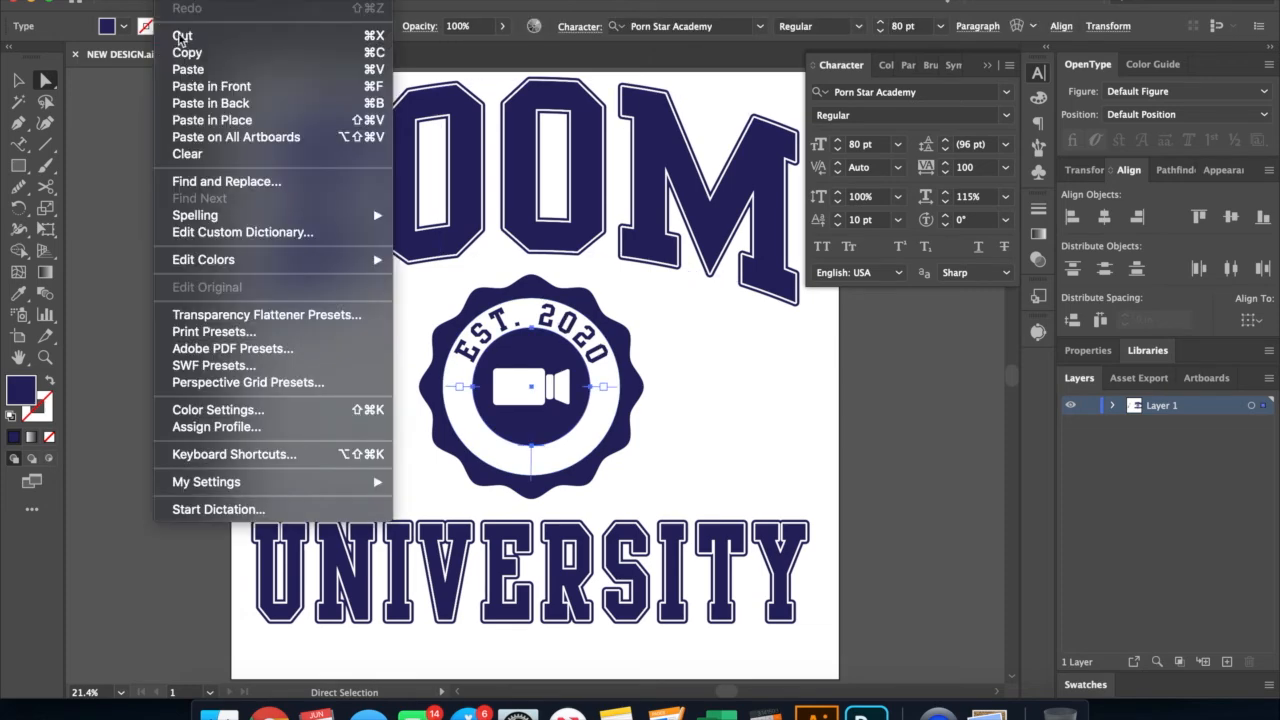
pyautogui.click(210, 120)
pyautogui.press('v')
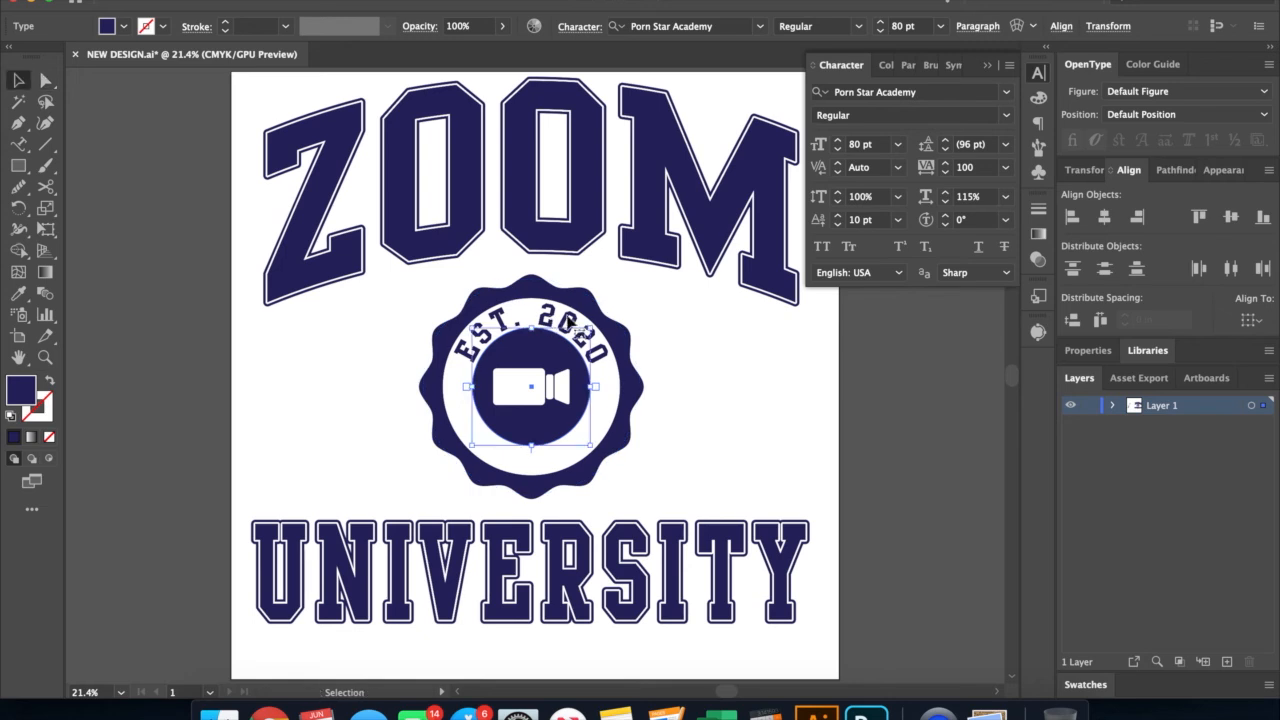
pyautogui.moveTo(595, 315); pyautogui.dragTo(497, 460)
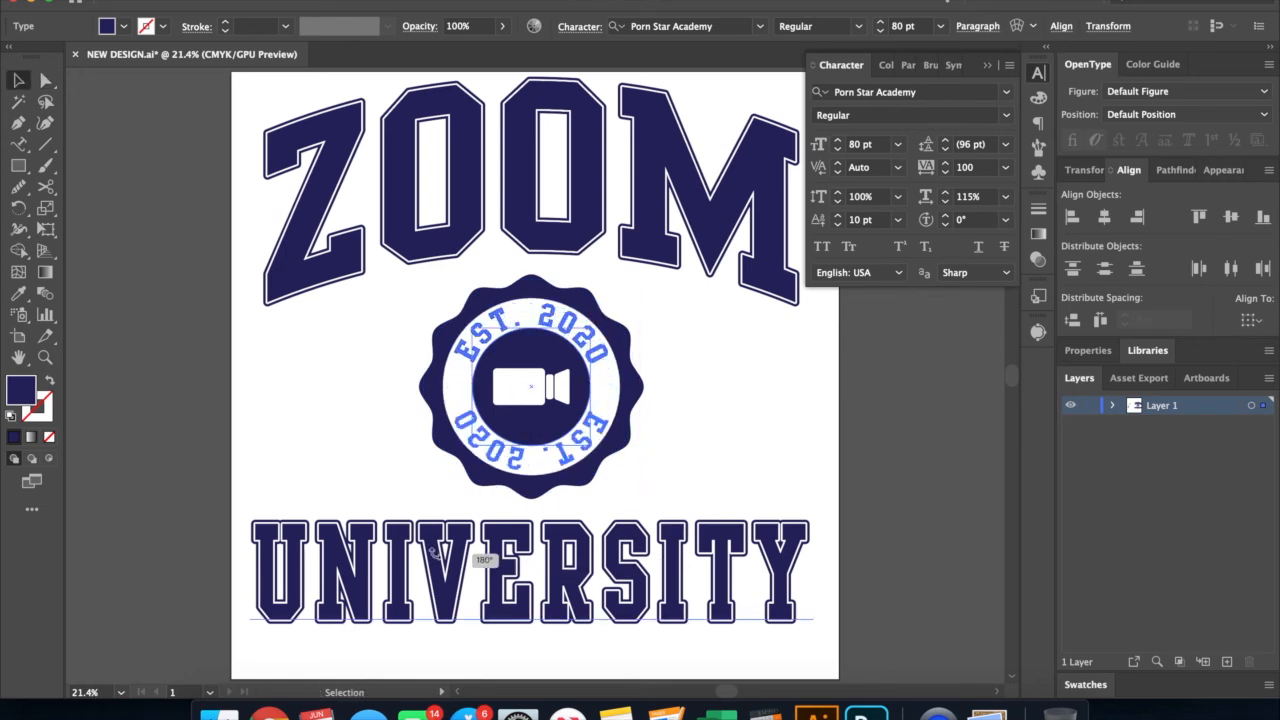
# Step: Replace the rotated copy's wording with QUARANTINE EDITION
pyautogui.doubleClick(497, 460)
pyautogui.hotkey('ctrl', 'a')
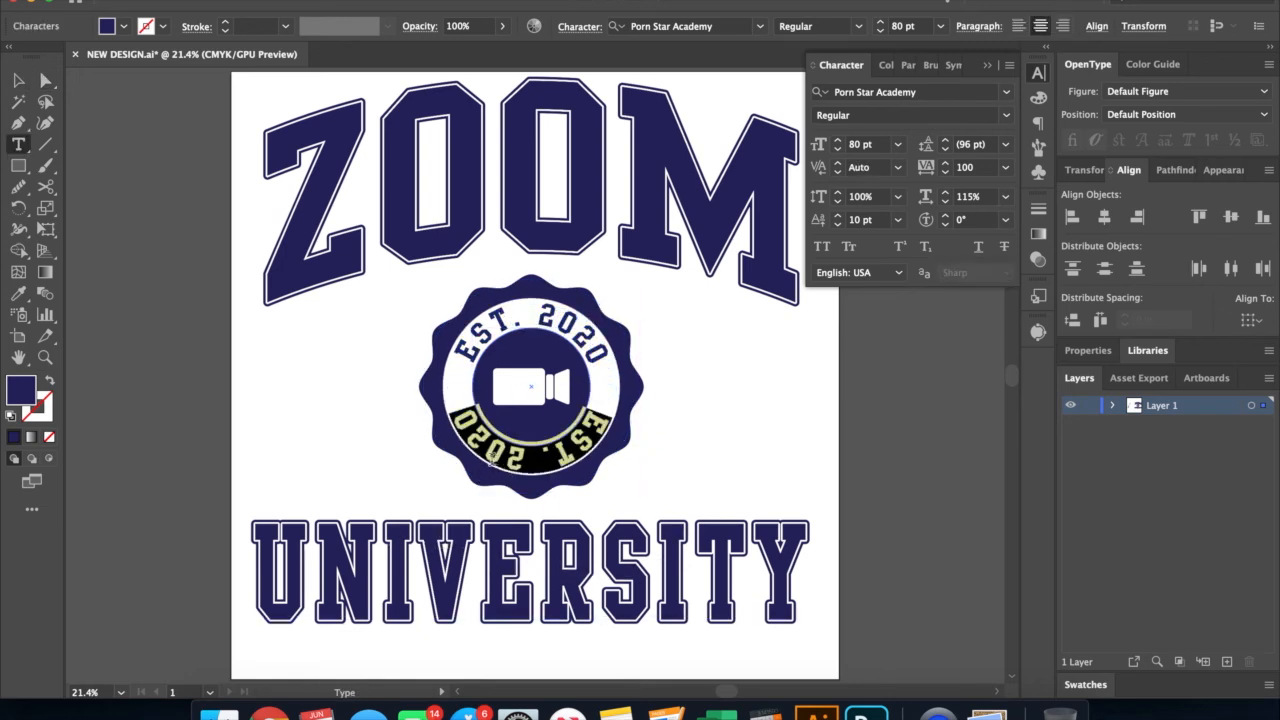
pyautogui.write('QUARA')
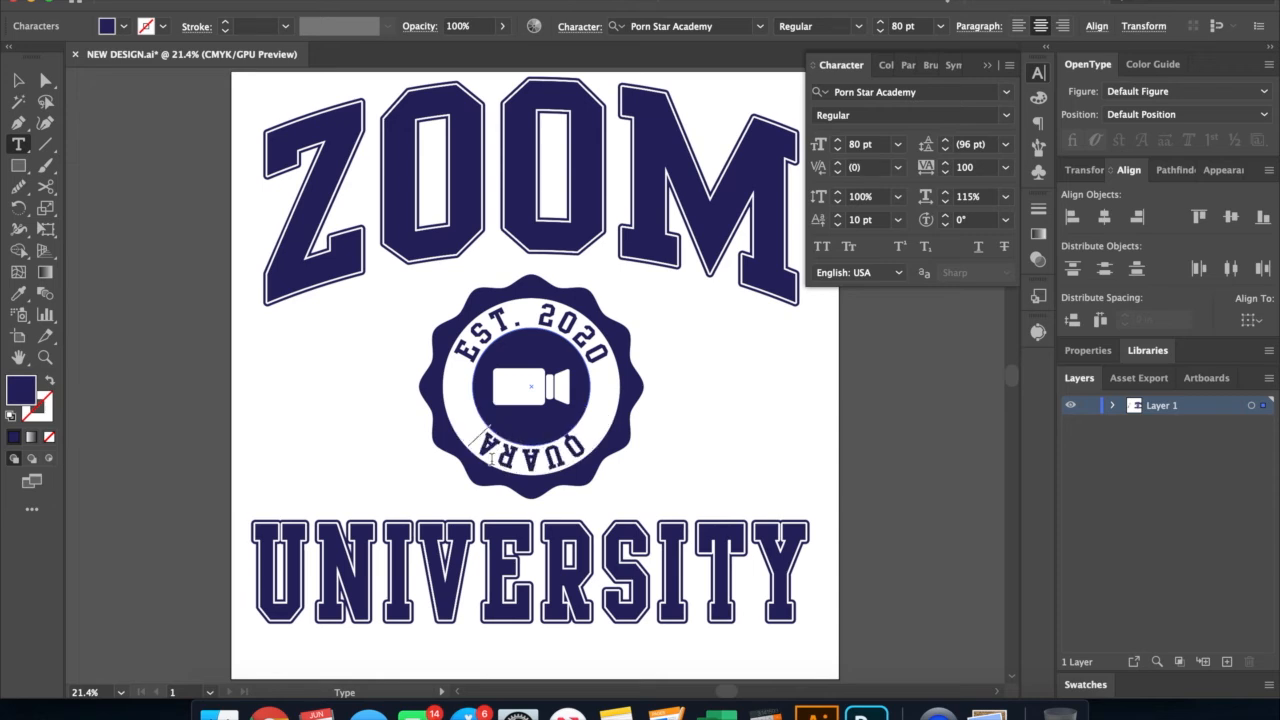
pyautogui.write('NTINE')
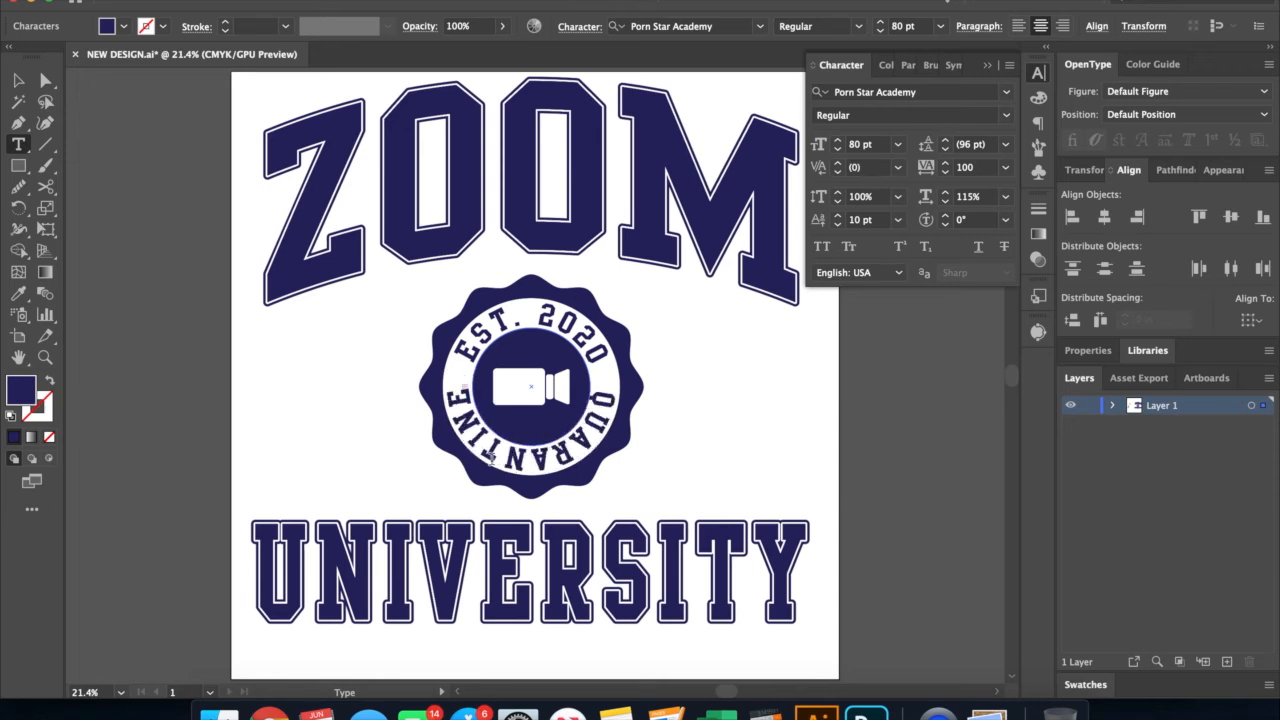
# Step: Set the QUARANTINE EDITION text's tracking to 0 and its horizontal scale to 50%
pyautogui.click(45, 80)
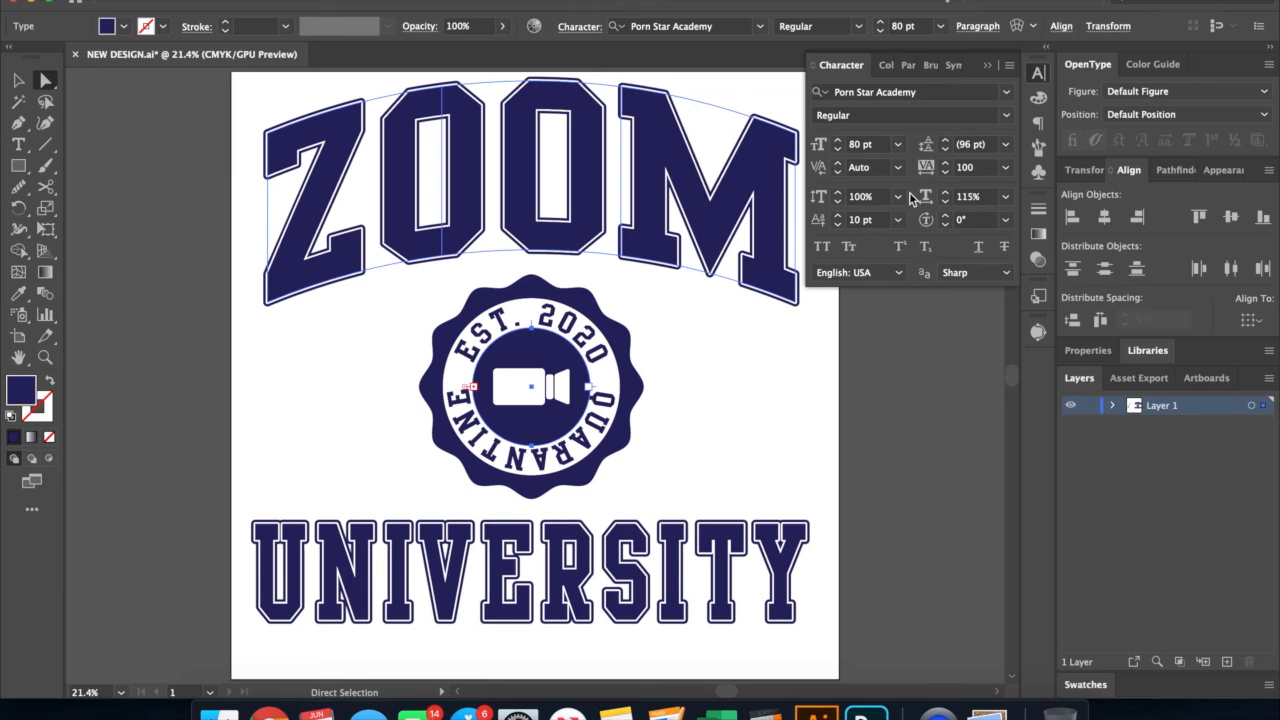
pyautogui.click(966, 168)
pyautogui.write('0')
pyautogui.press('Return')
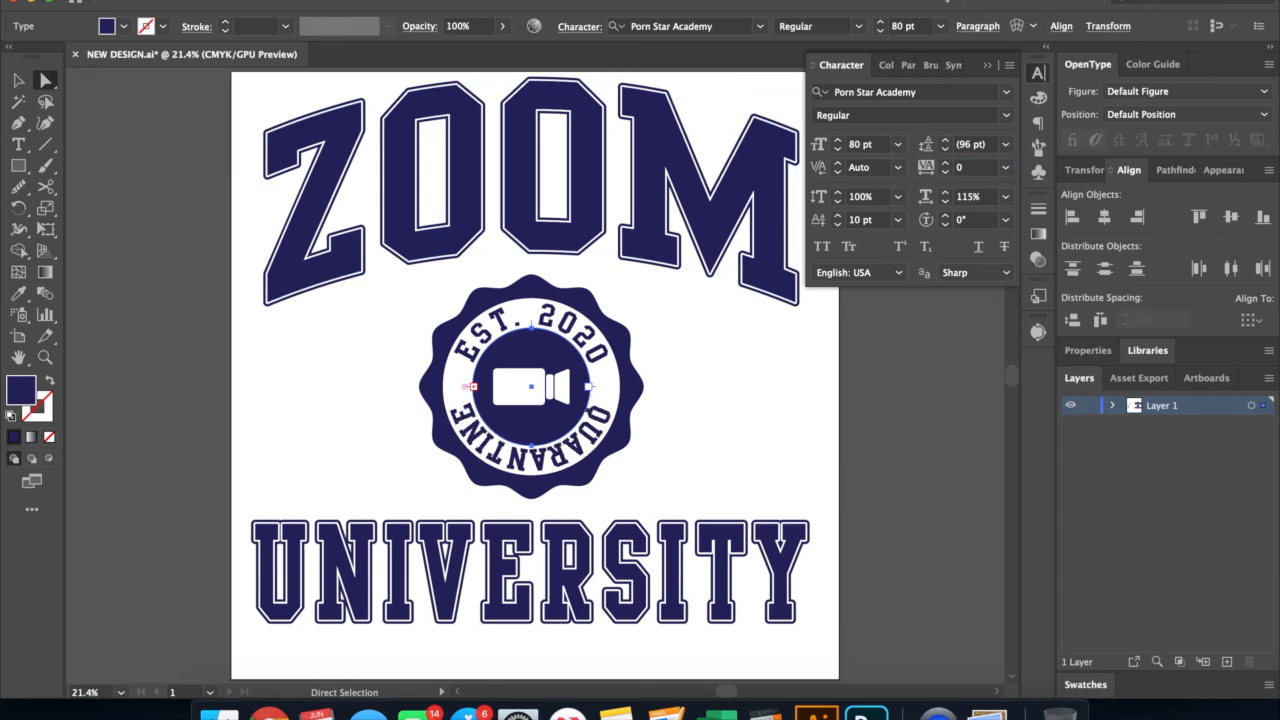
pyautogui.click(965, 199)
pyautogui.write('100')
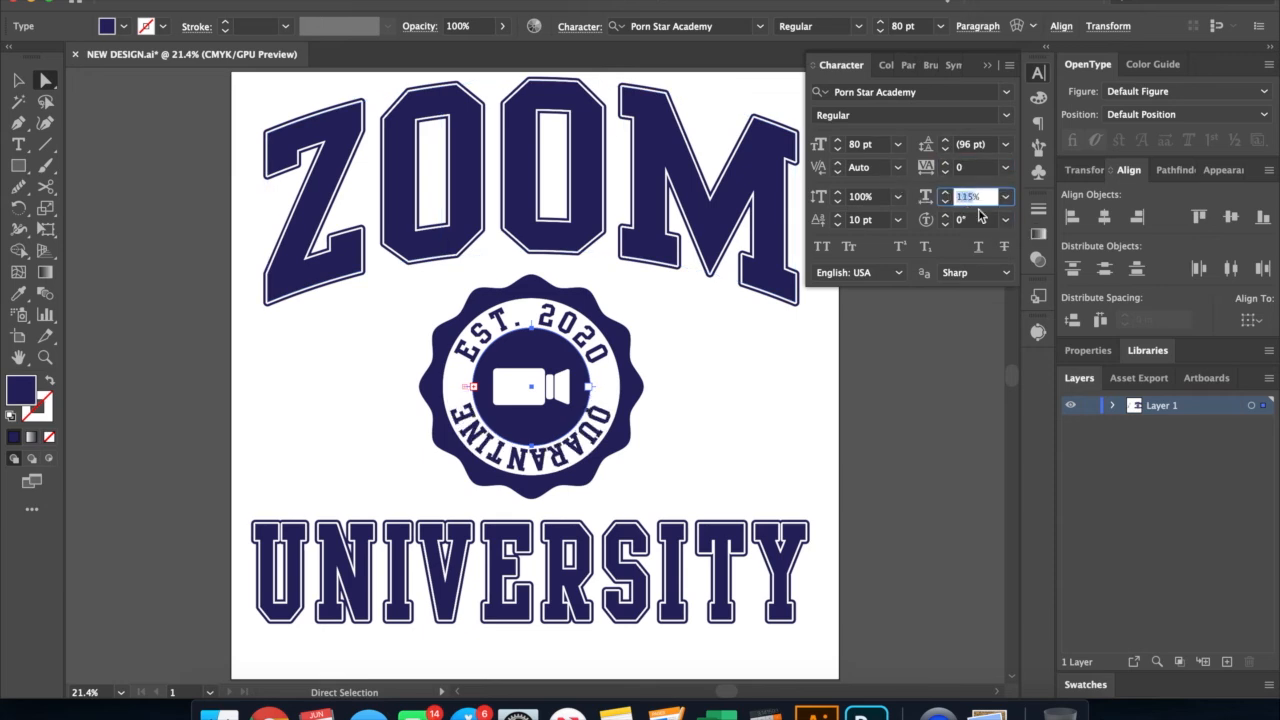
pyautogui.press('Return')
pyautogui.click(968, 197)
pyautogui.write('50')
pyautogui.press('Return')
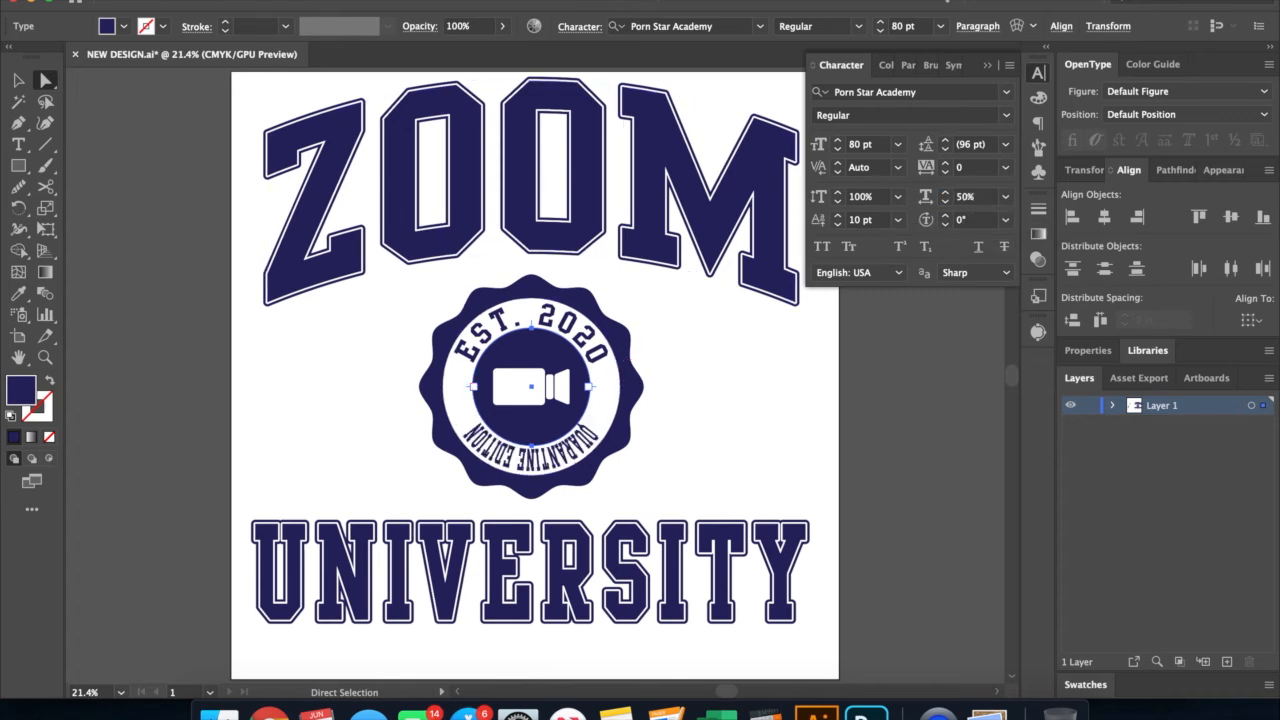
# Step: Flip the QUARANTINE EDITION text on its circular path and align it to the path by Ascender
pyautogui.click(272, 1)
pyautogui.moveTo(317, 136)
pyautogui.click(586, 226)
pyautogui.moveTo(666, 272); pyautogui.dragTo(1036, 188)
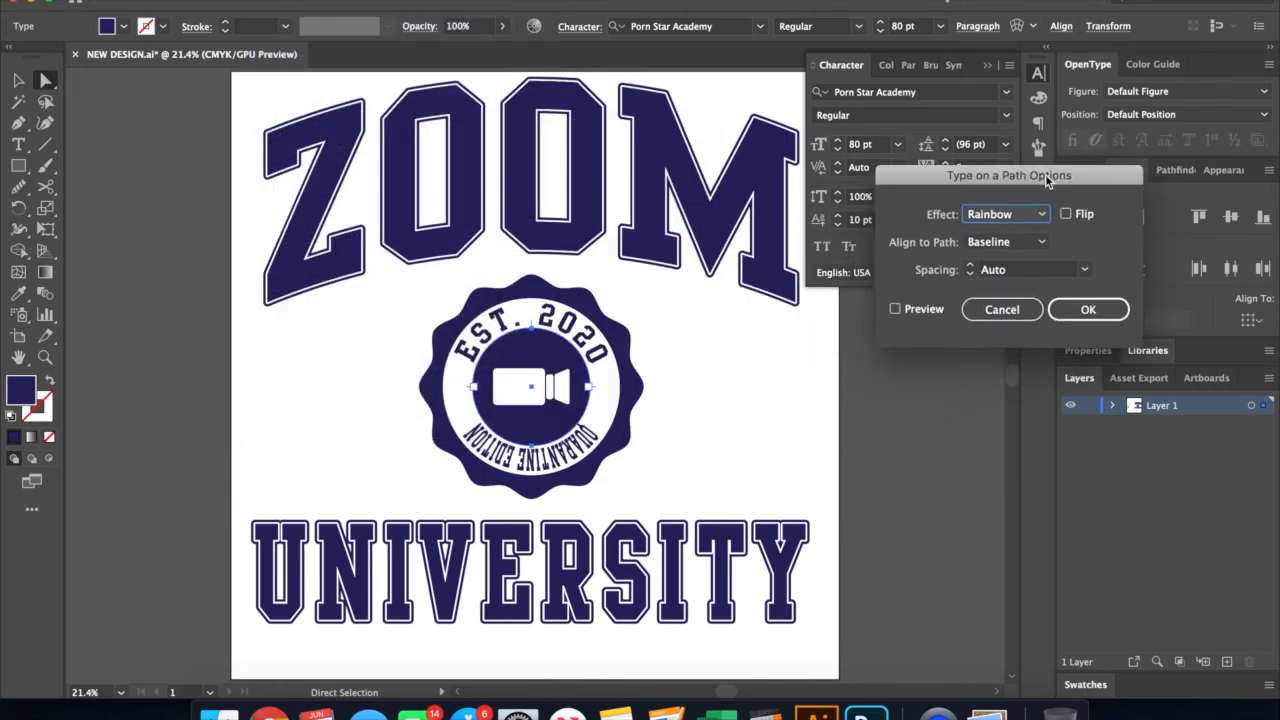
pyautogui.click(1066, 214)
pyautogui.click(896, 309)
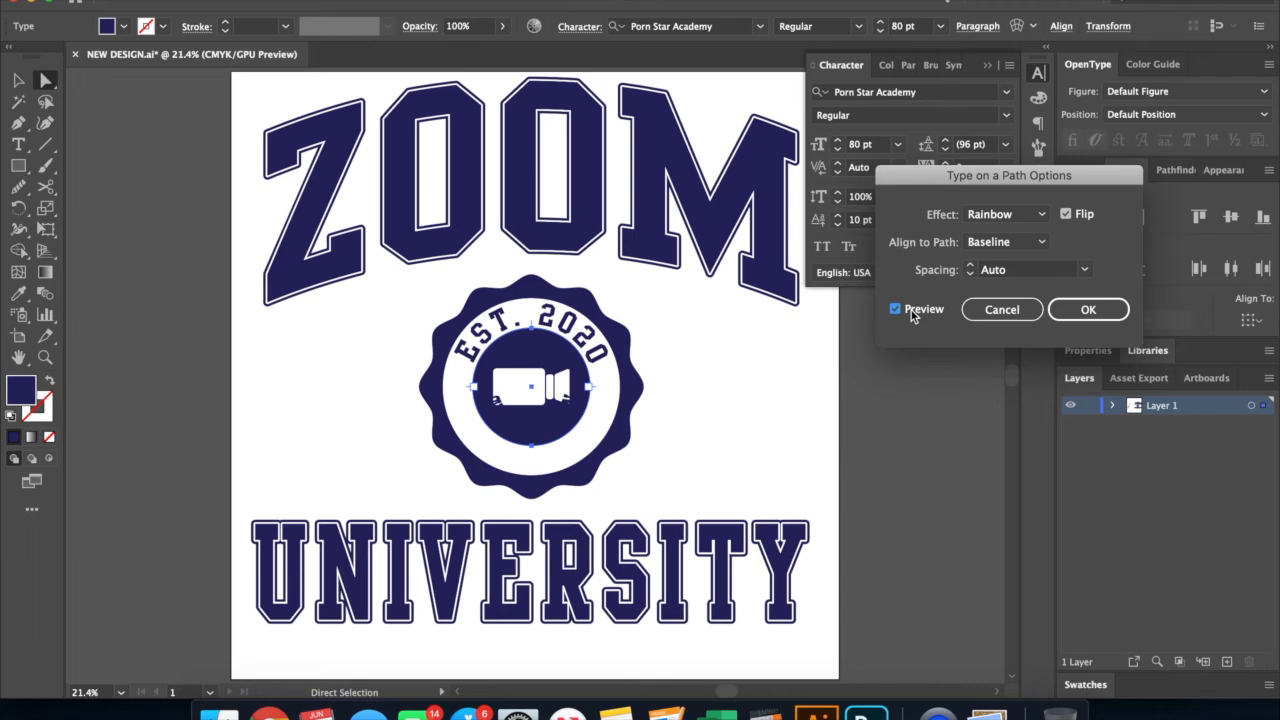
pyautogui.click(1008, 243)
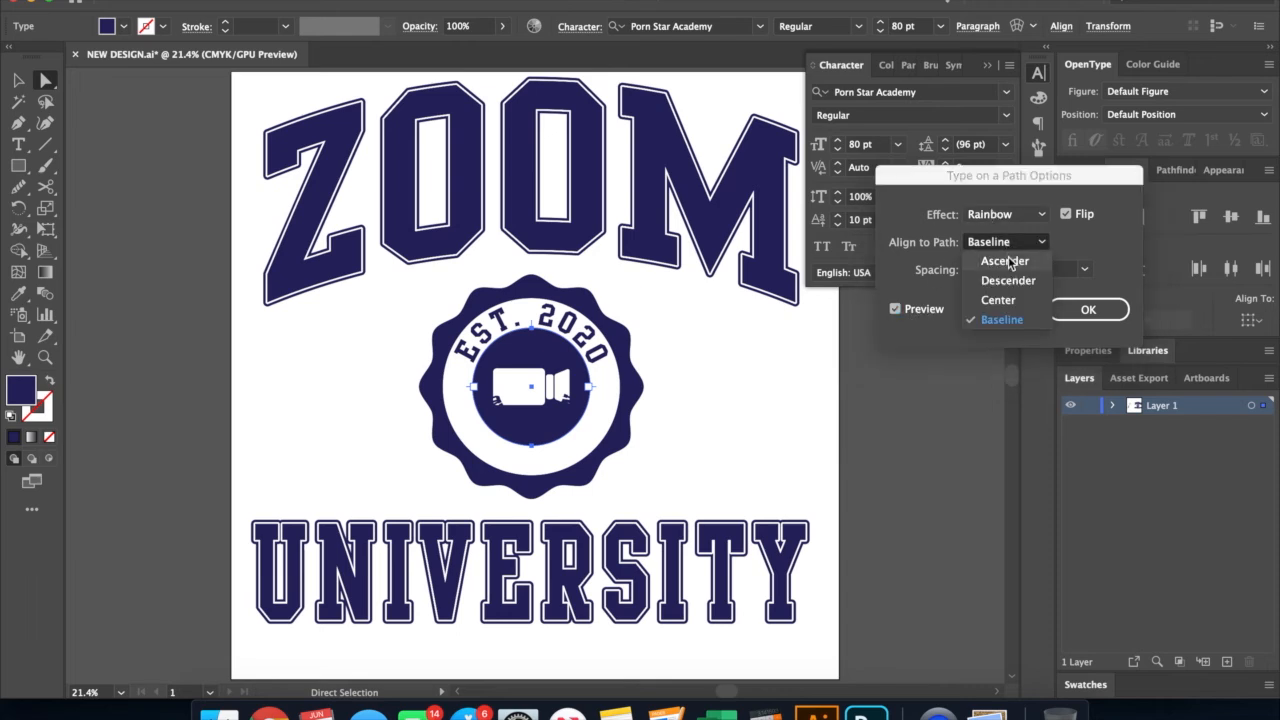
pyautogui.click(1012, 258)
pyautogui.click(1062, 311)
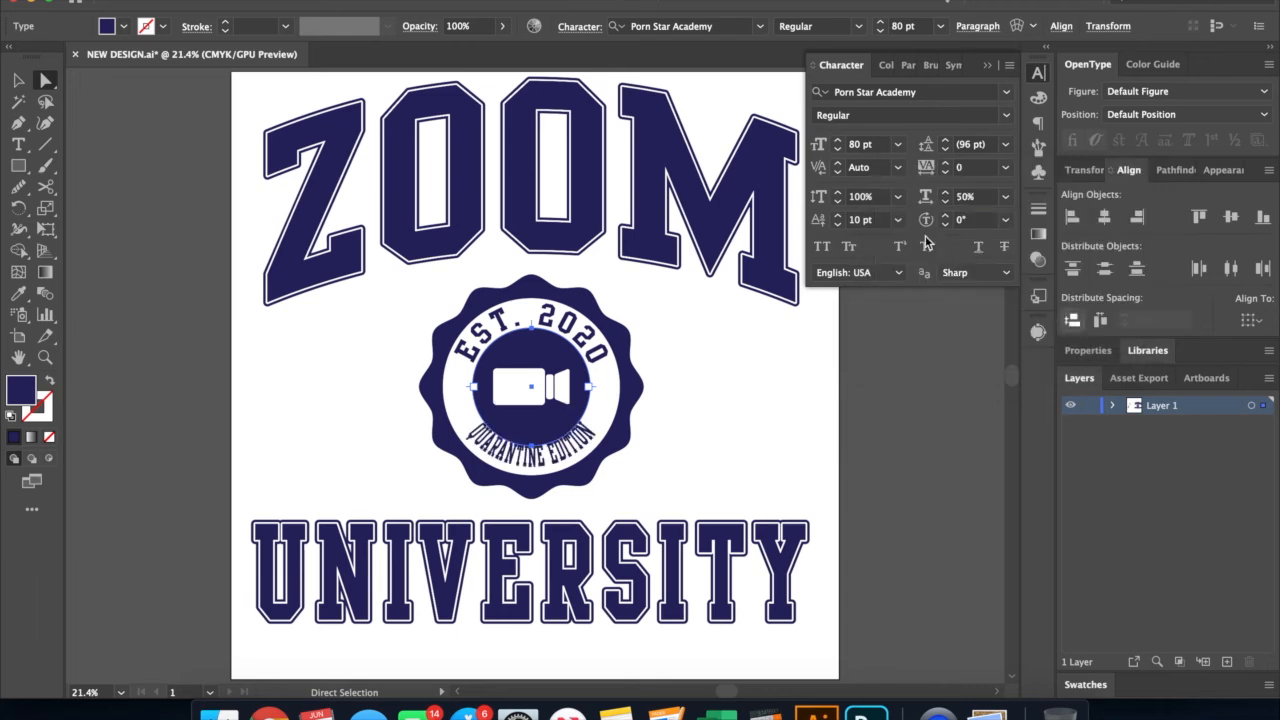
# Step: Set the QUARANTINE EDITION text's baseline shift to -4 pt and its horizontal scale to 75%
pyautogui.click(838, 215)
pyautogui.click(839, 223)
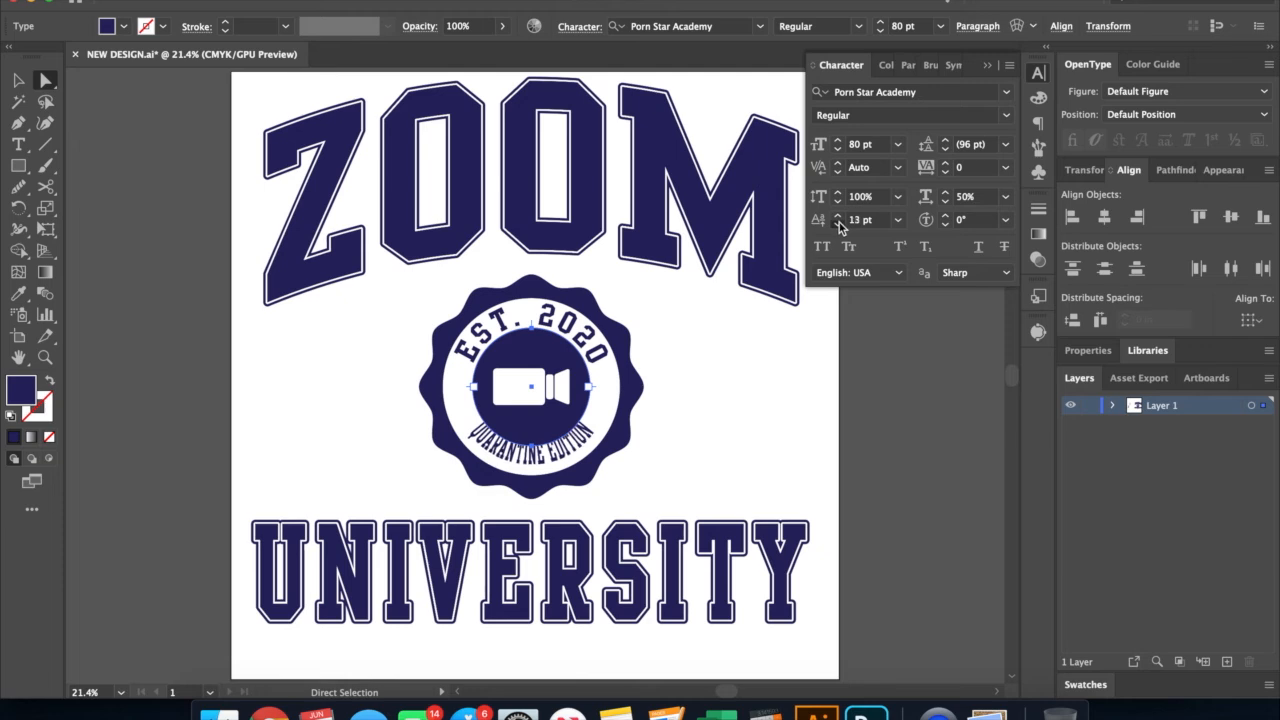
pyautogui.click(839, 222)
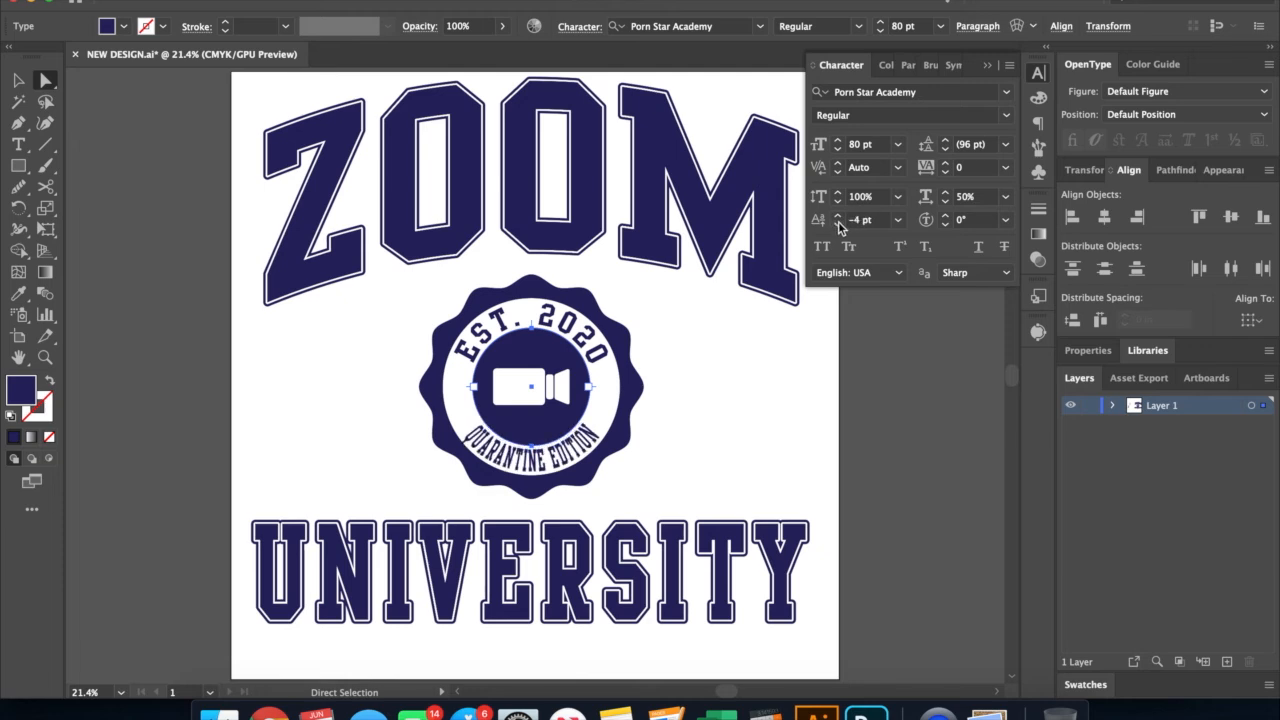
pyautogui.click(946, 197)
pyautogui.write('75')
pyautogui.press('Return')
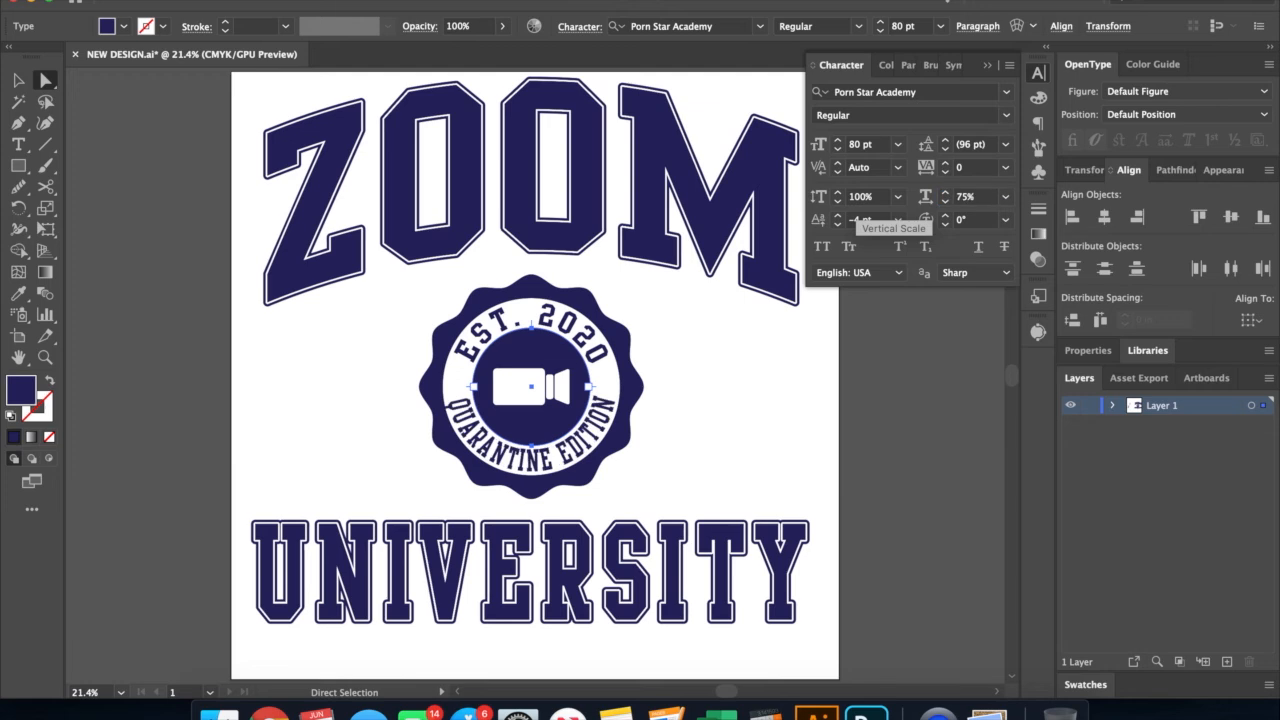
pyautogui.click(797, 441)
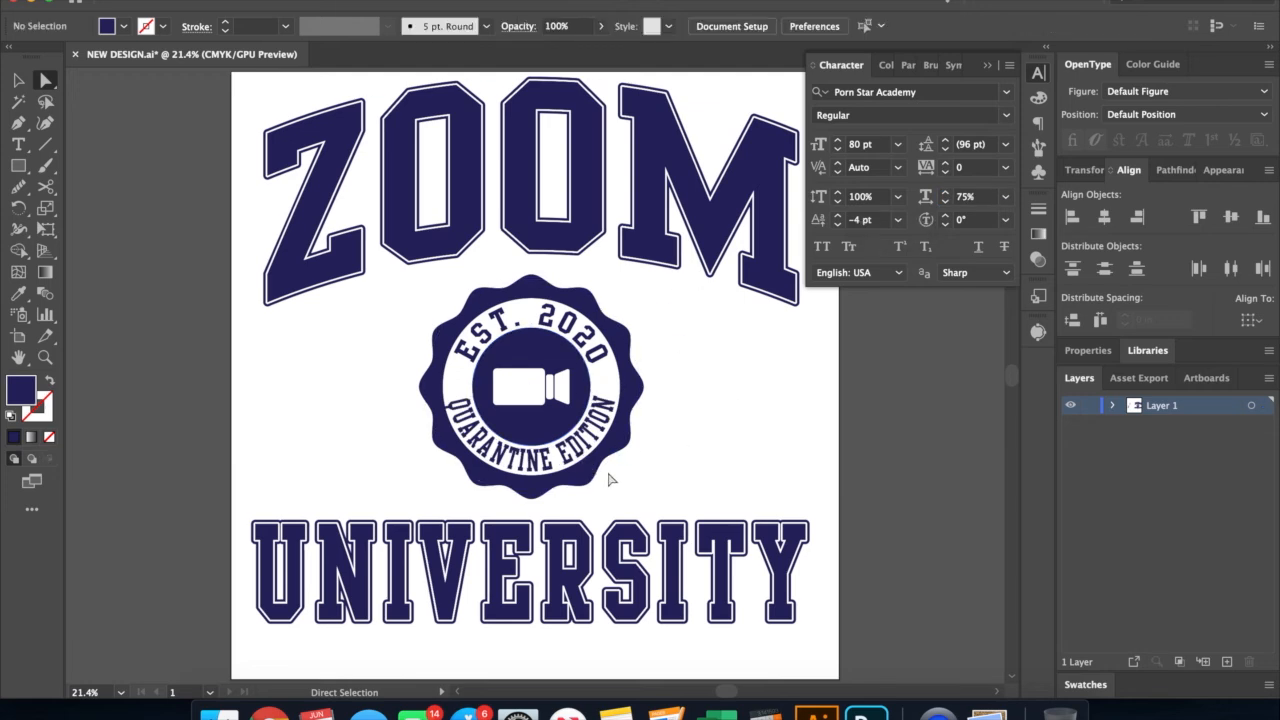
# Step: Replace the QUARANTINE EDITION wording with STAY AT HOME
pyautogui.doubleClick(562, 455)
pyautogui.hotkey('ctrl', 'a')
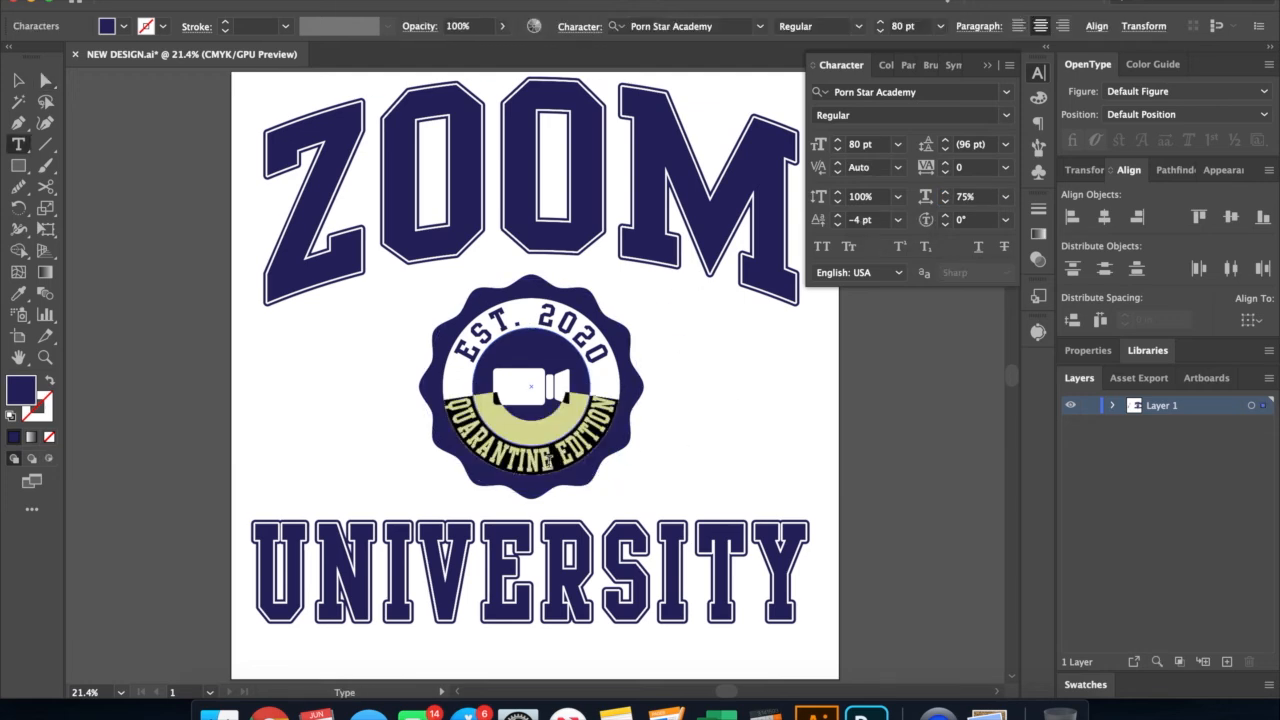
pyautogui.write('STAY AT HOME')
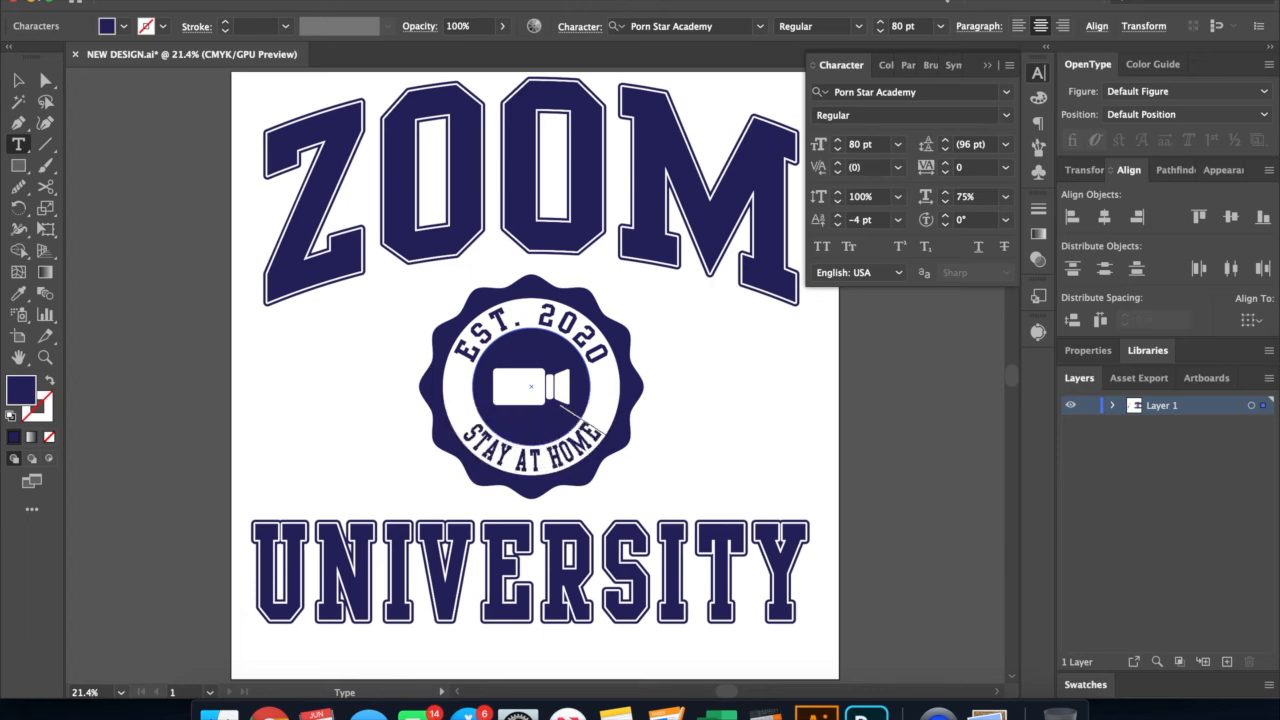
# Step: Copy the EST. 2020 text's formatting onto the STAY AT HOME text and set its baseline shift to -4 pt
pyautogui.press('Escape')
pyautogui.press('i')
pyautogui.click(568, 322)
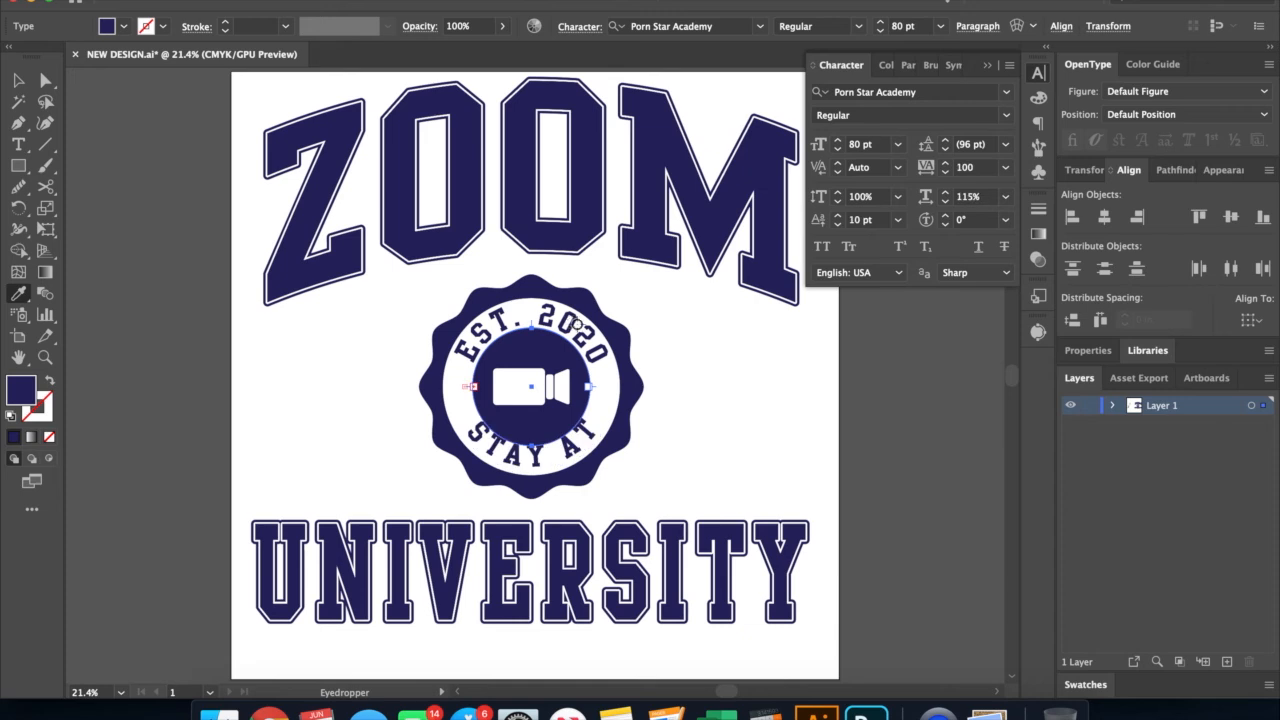
pyautogui.click(840, 224)
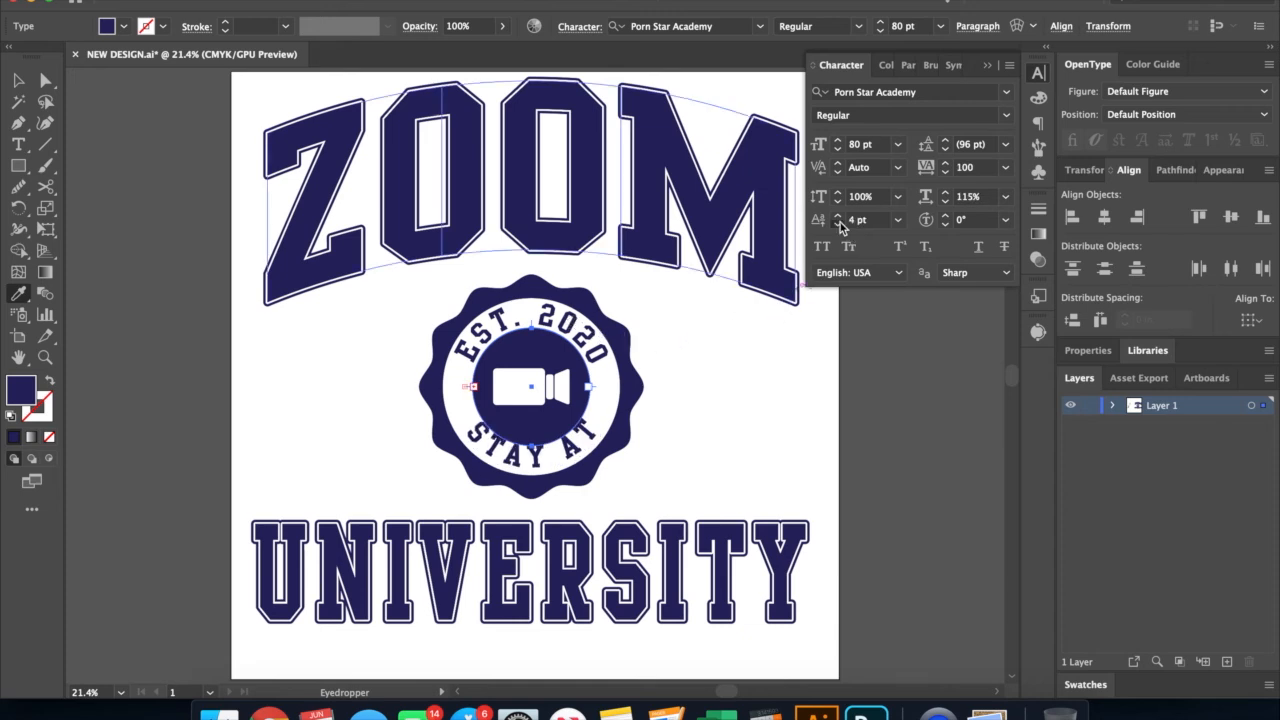
pyautogui.click(840, 224)
# Step: Set the STAY AT HOME text's horizontal scale to 100% and its tracking to 50, then deselect it
pyautogui.click(970, 168)
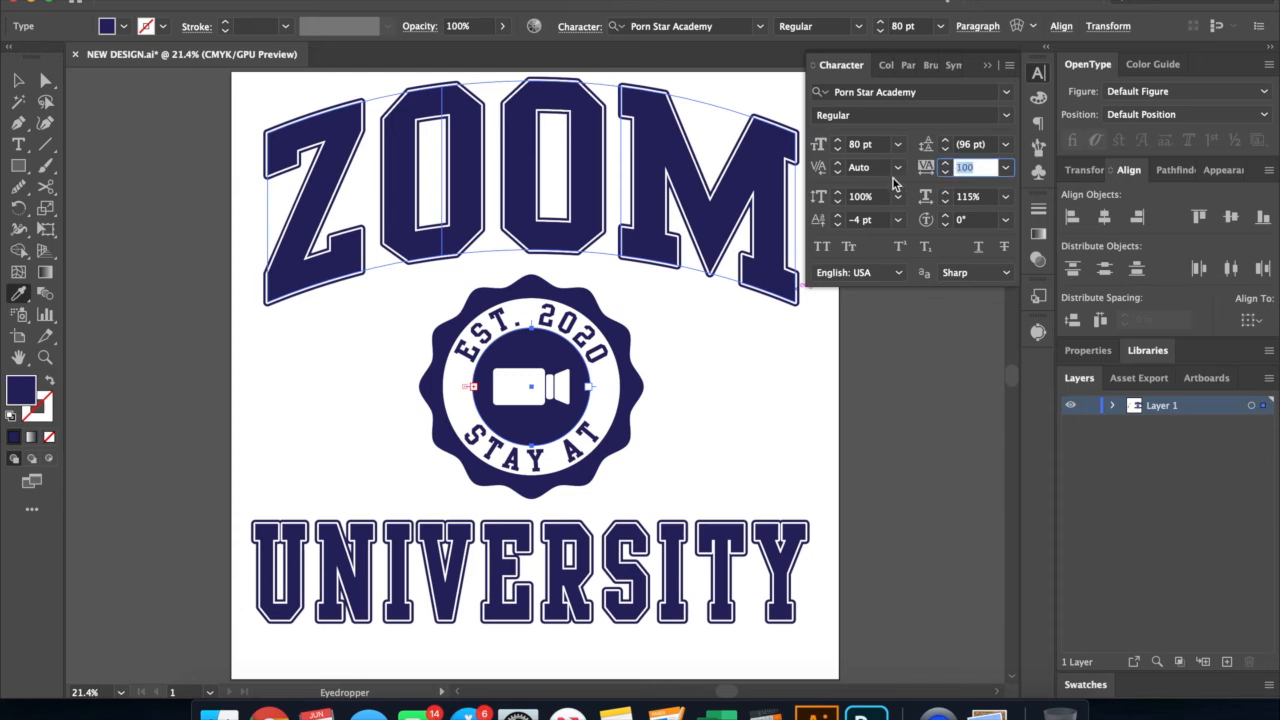
pyautogui.press('Return')
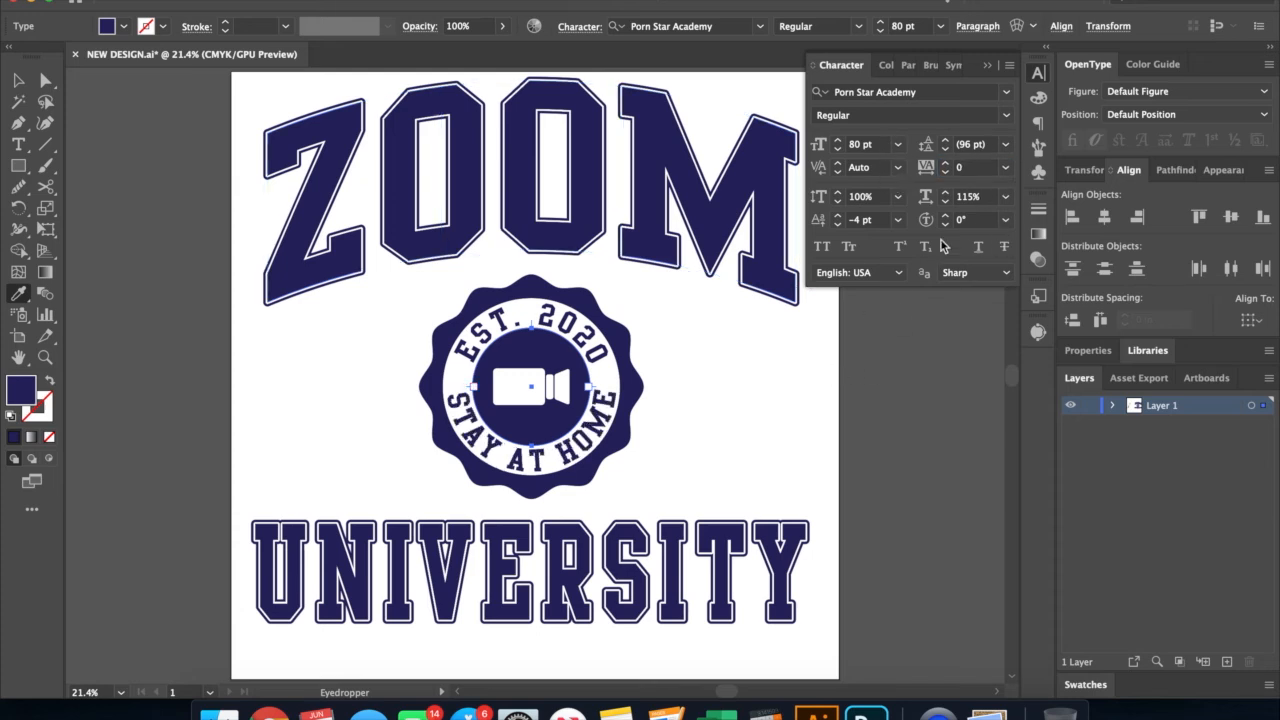
pyautogui.click(976, 198)
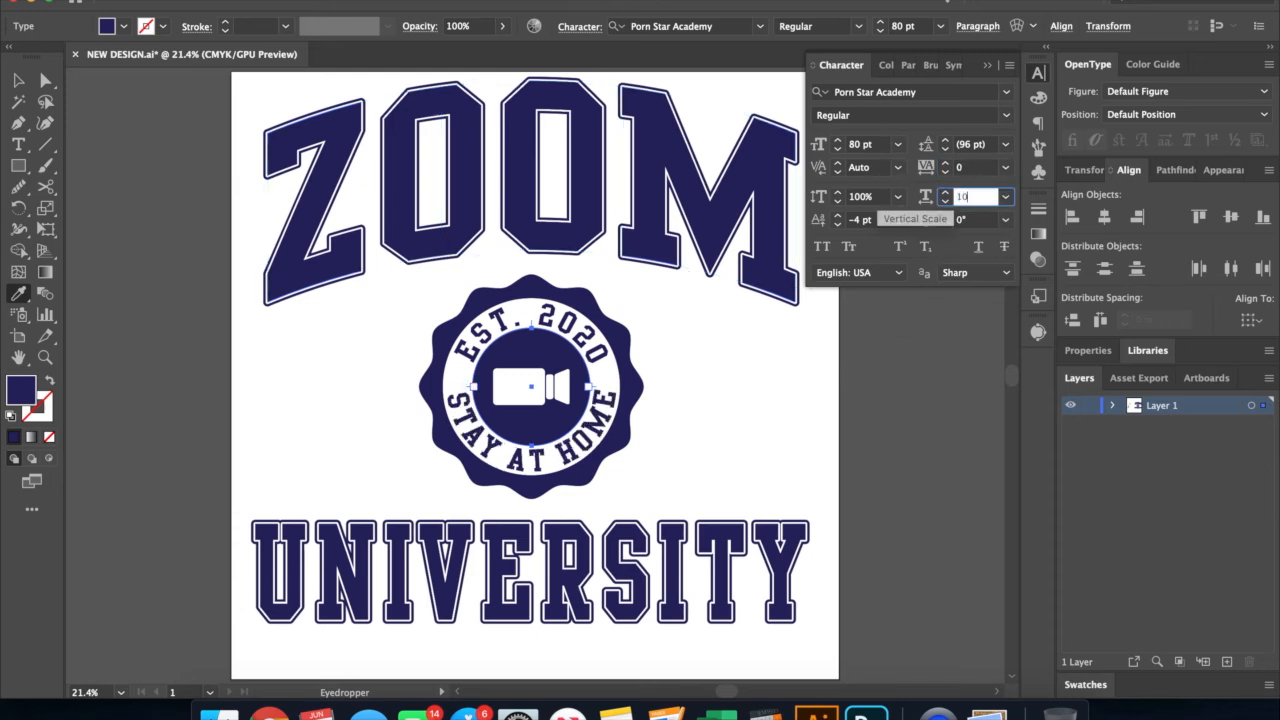
pyautogui.click(975, 170)
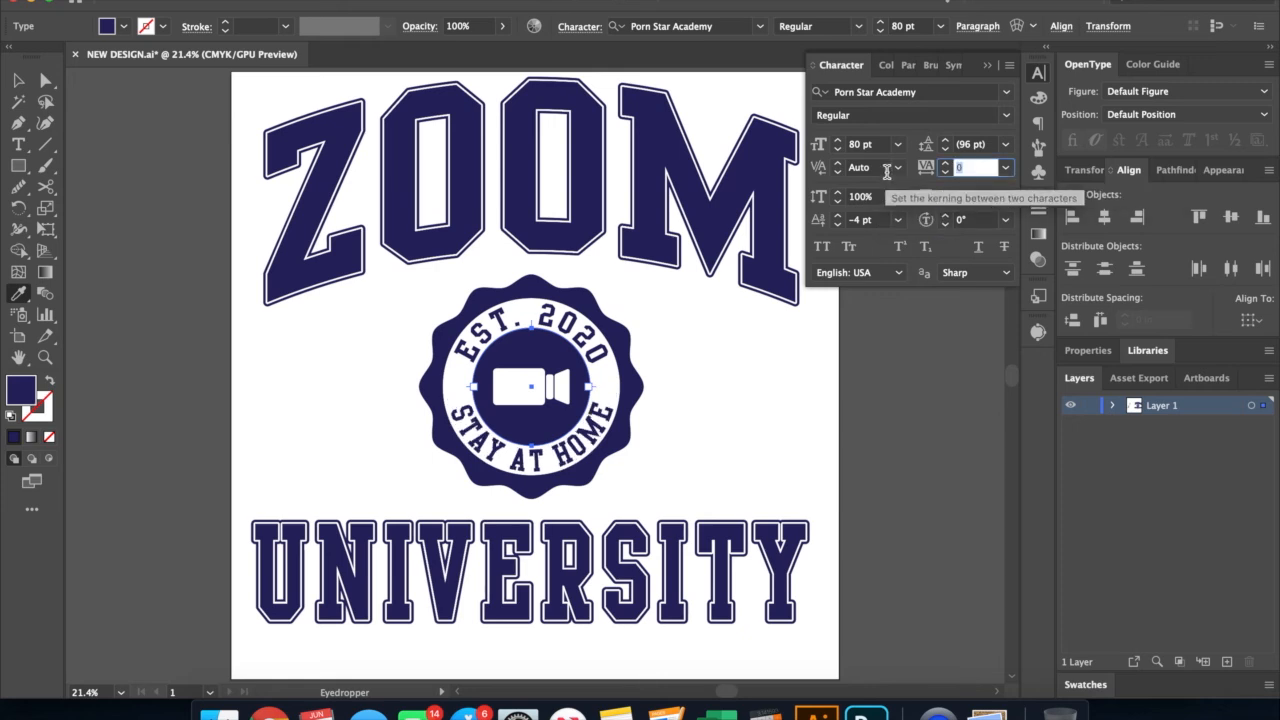
pyautogui.write('50')
pyautogui.press('Return')
pyautogui.click(790, 455)
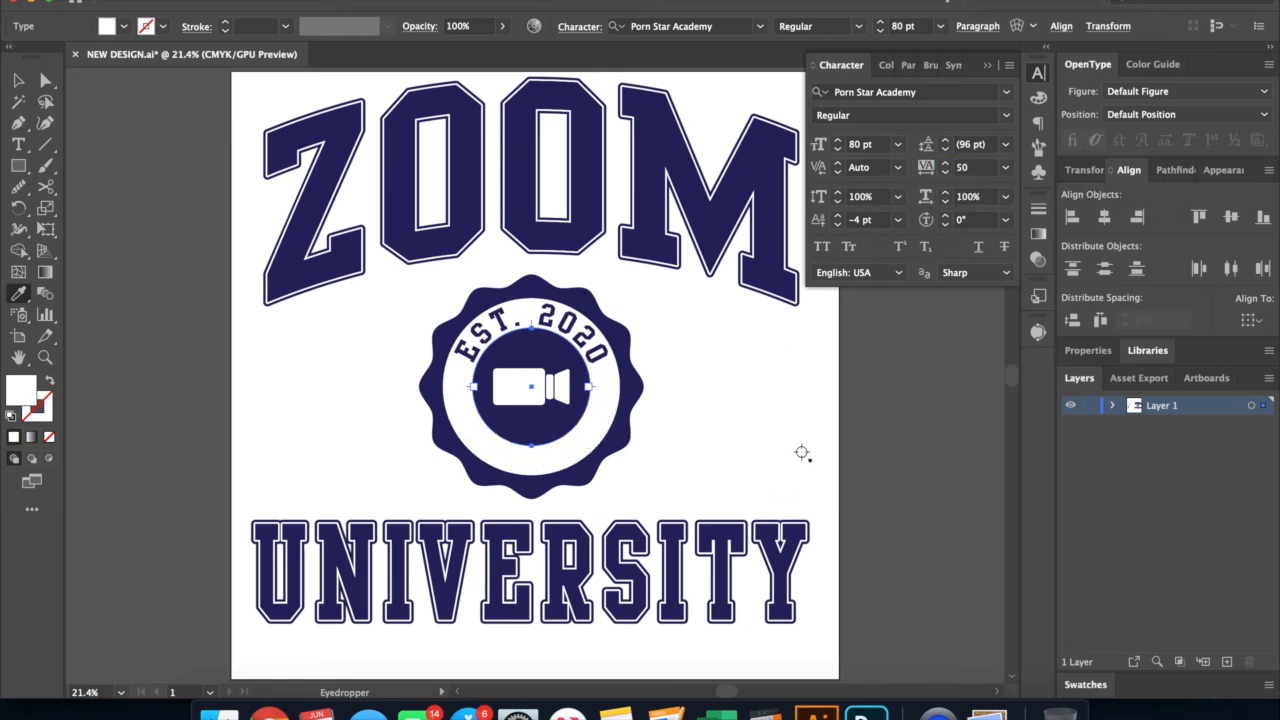
pyautogui.press('super+z')
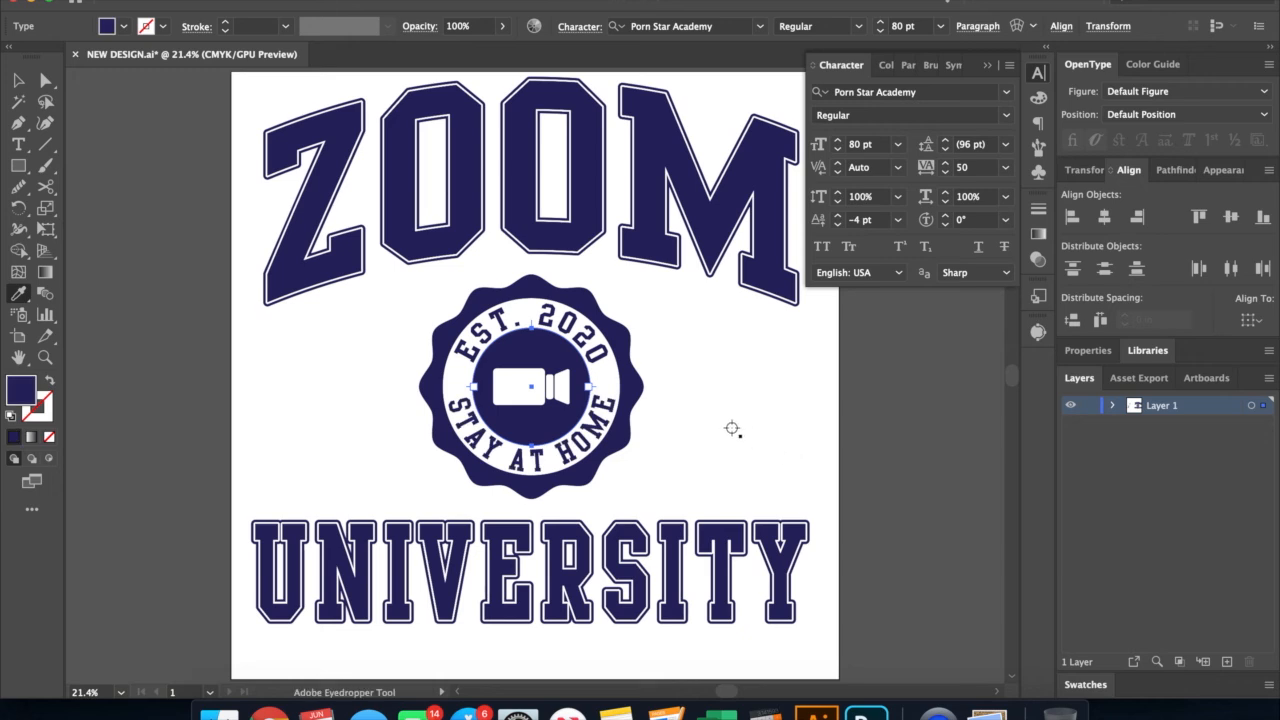
pyautogui.press('v')
pyautogui.click(736, 452)
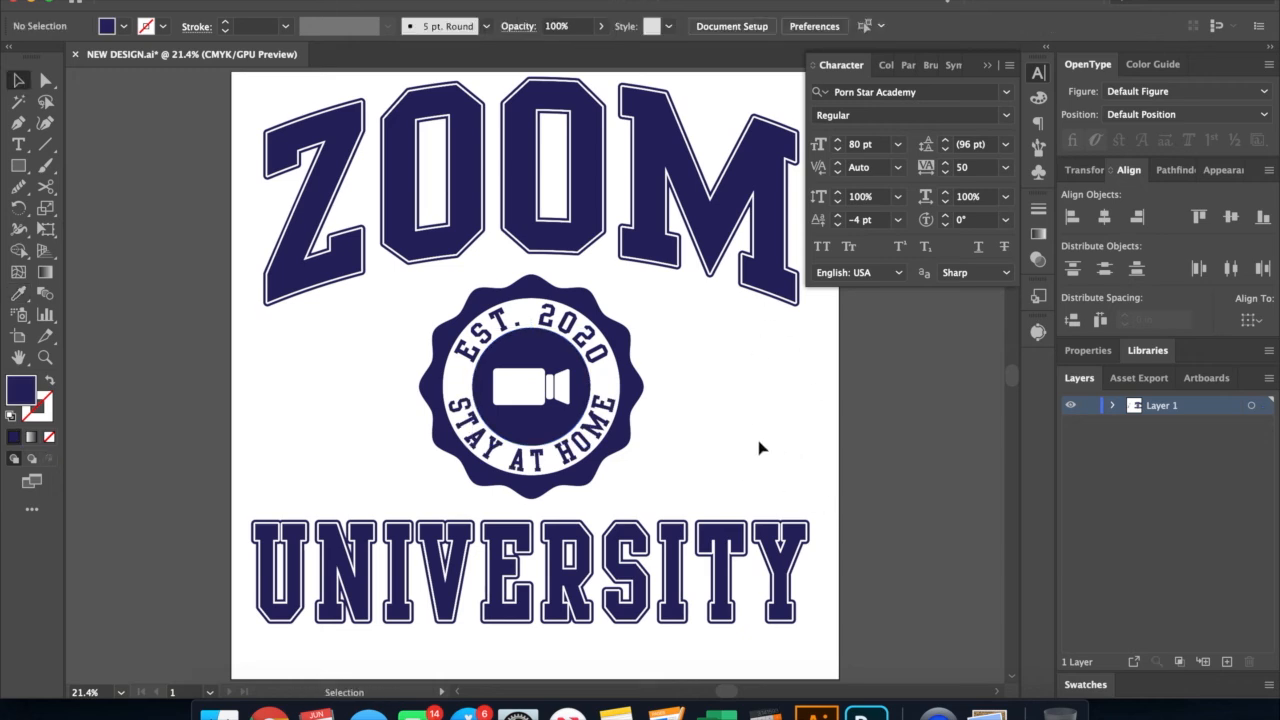
# Step: Group the ZOOM lettering, the seal and the UNIVERSITY lettering into one object
pyautogui.moveTo(885, 583); pyautogui.dragTo(170, 137)
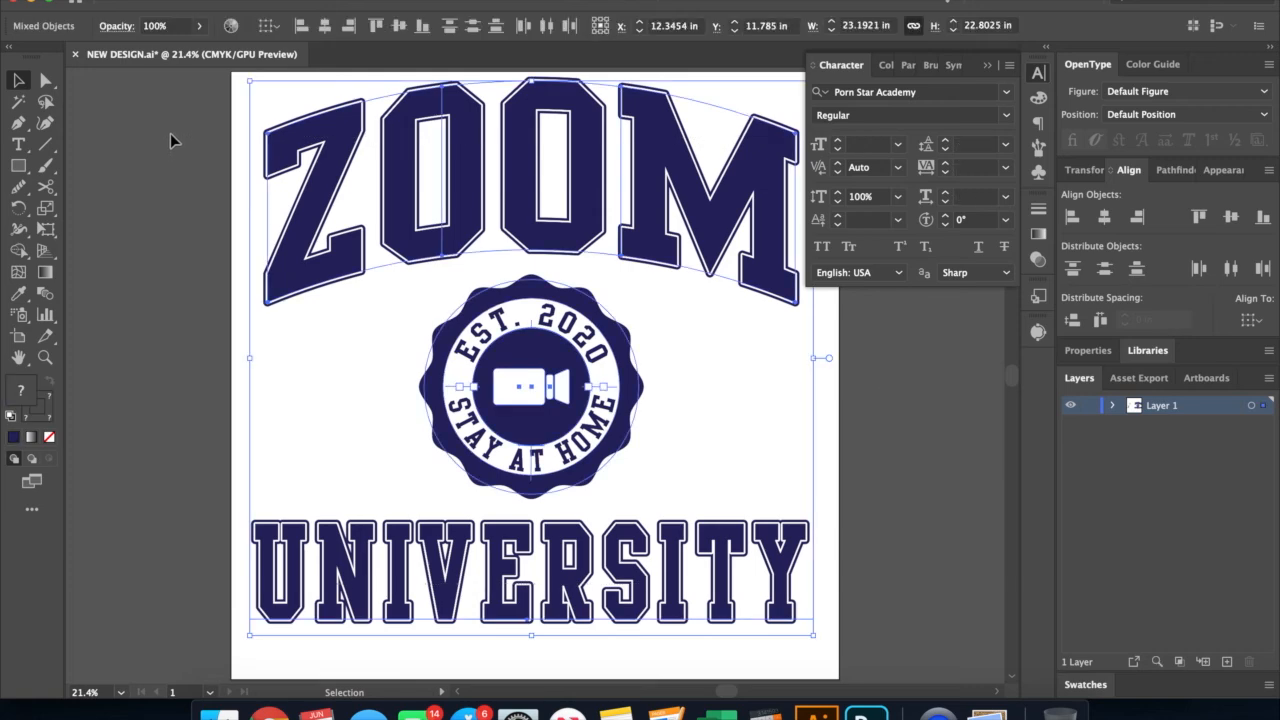
pyautogui.press('super+g')
pyautogui.click(757, 408)
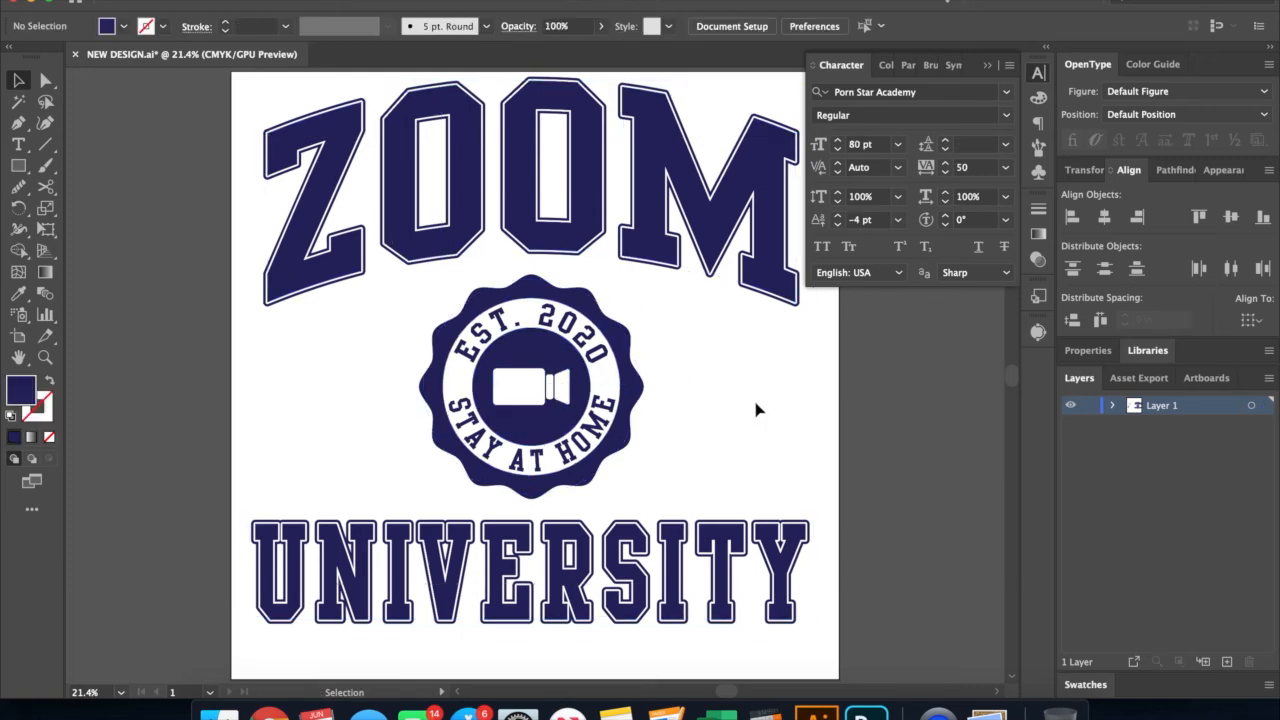
# Step: Collapse the floating character settings and leave the artwork deselected
pyautogui.press('super+a')
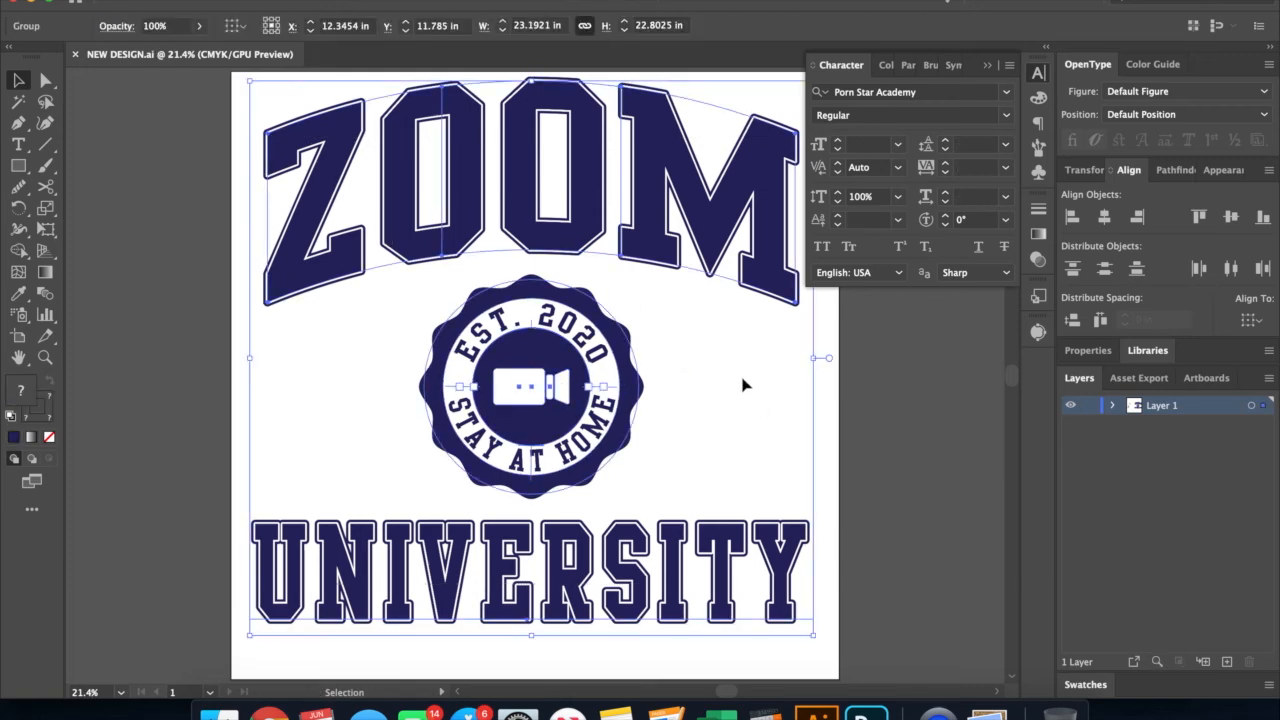
pyautogui.click(988, 66)
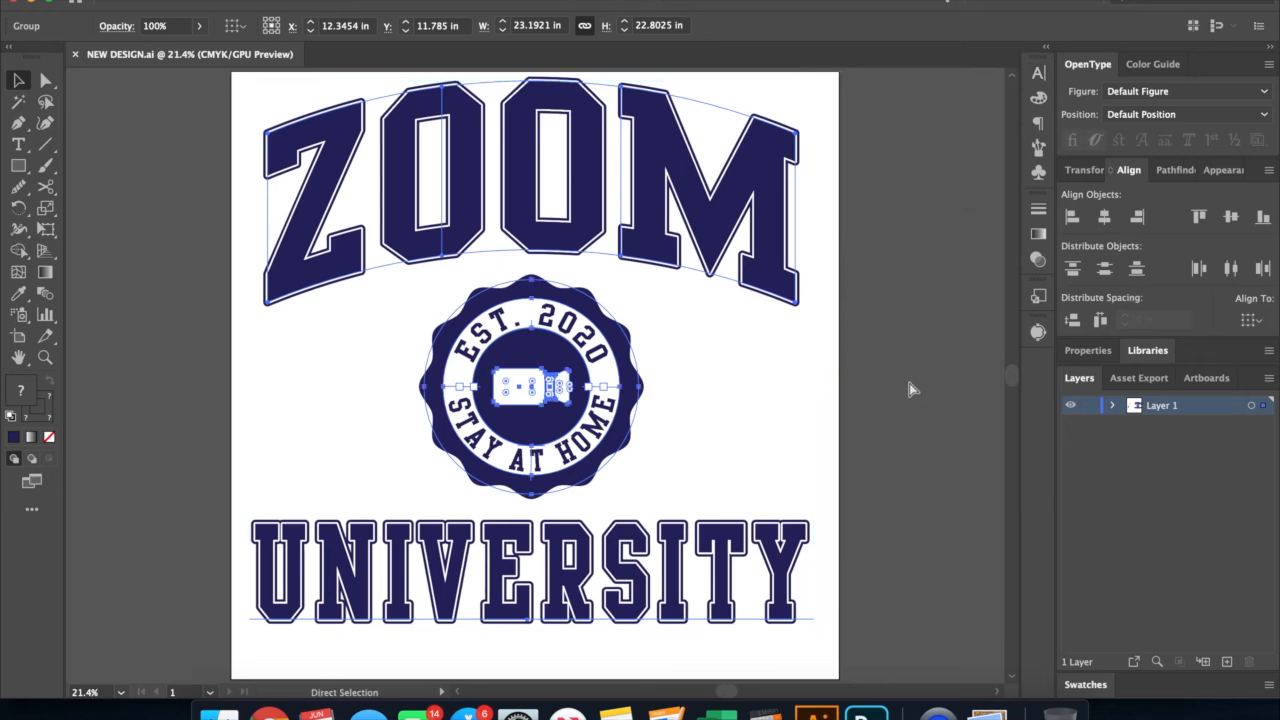
pyautogui.click(911, 386)
# Step: Duplicate the artboard together with its ZOOM UNIVERSITY artwork, placing the copy beside the original
pyautogui.press('z')
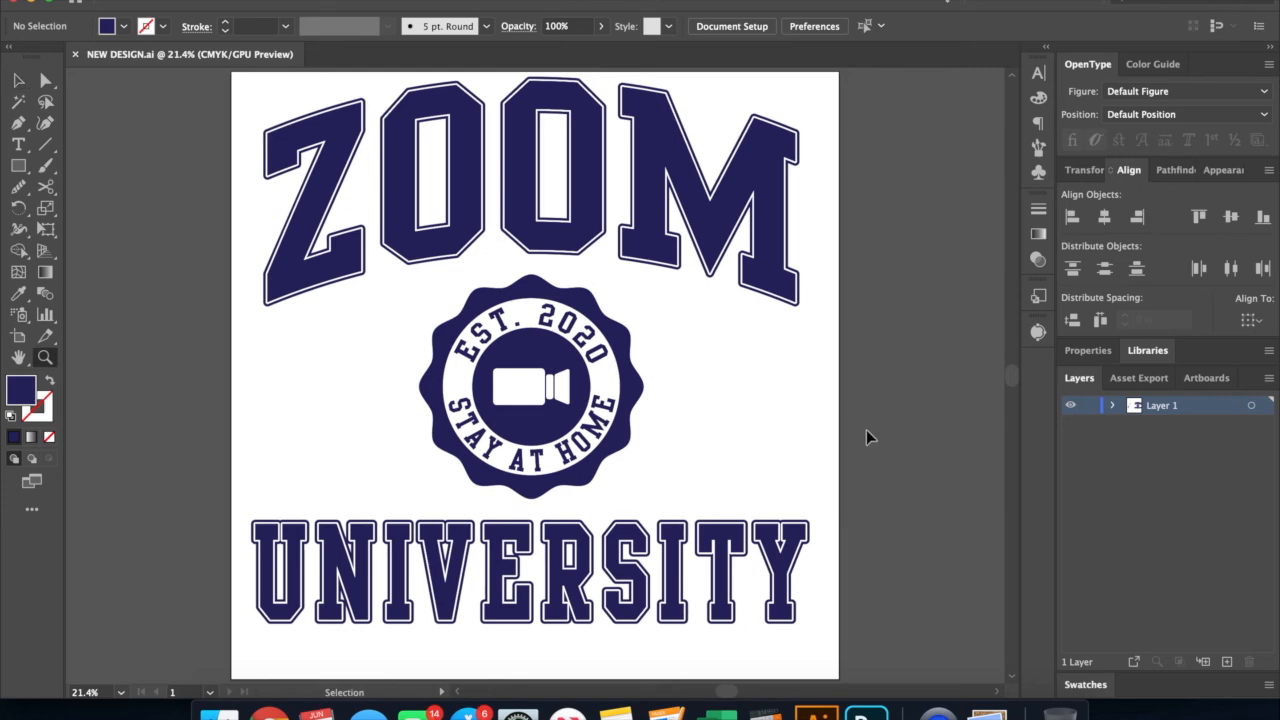
pyautogui.moveTo(855, 438); pyautogui.dragTo(559, 449)
pyautogui.press('space')
pyautogui.moveTo(714, 435); pyautogui.dragTo(657, 463)
pyautogui.press('space')
pyautogui.moveTo(757, 471); pyautogui.dragTo(652, 461)
pyautogui.moveTo(786, 428); pyautogui.dragTo(729, 437)
pyautogui.press('space')
pyautogui.moveTo(826, 434); pyautogui.dragTo(759, 433)
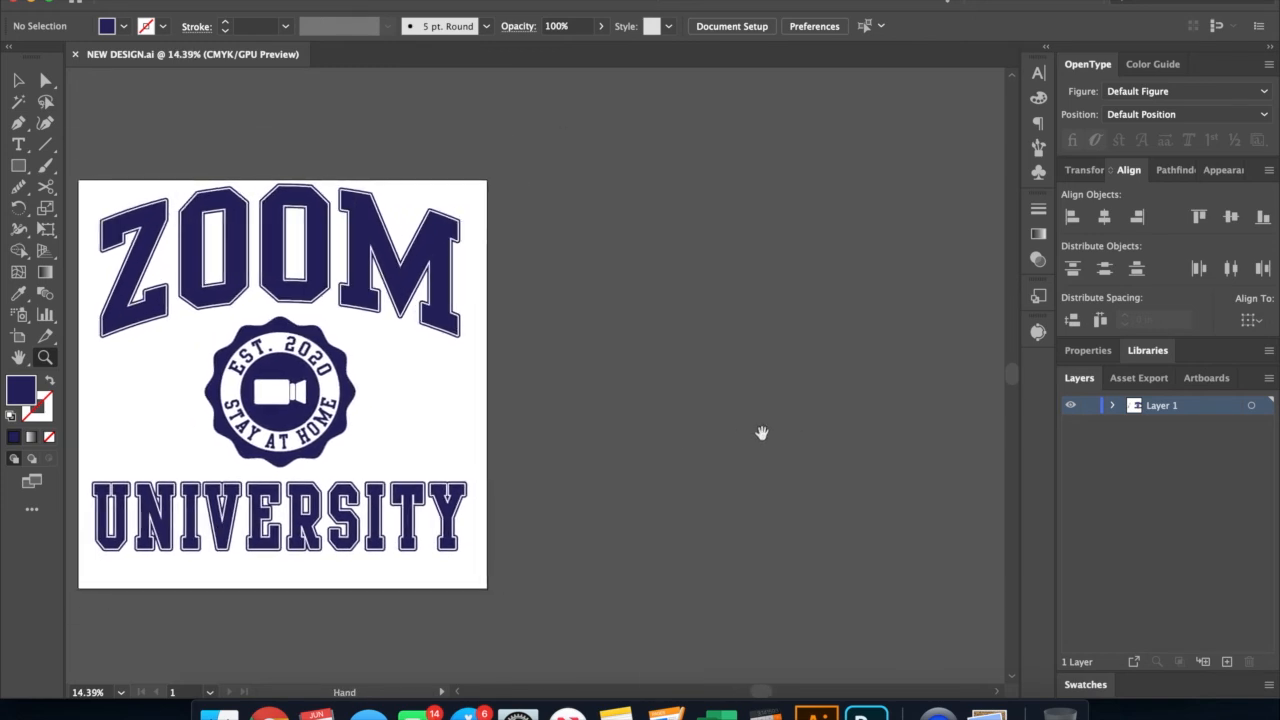
pyautogui.click(17, 338)
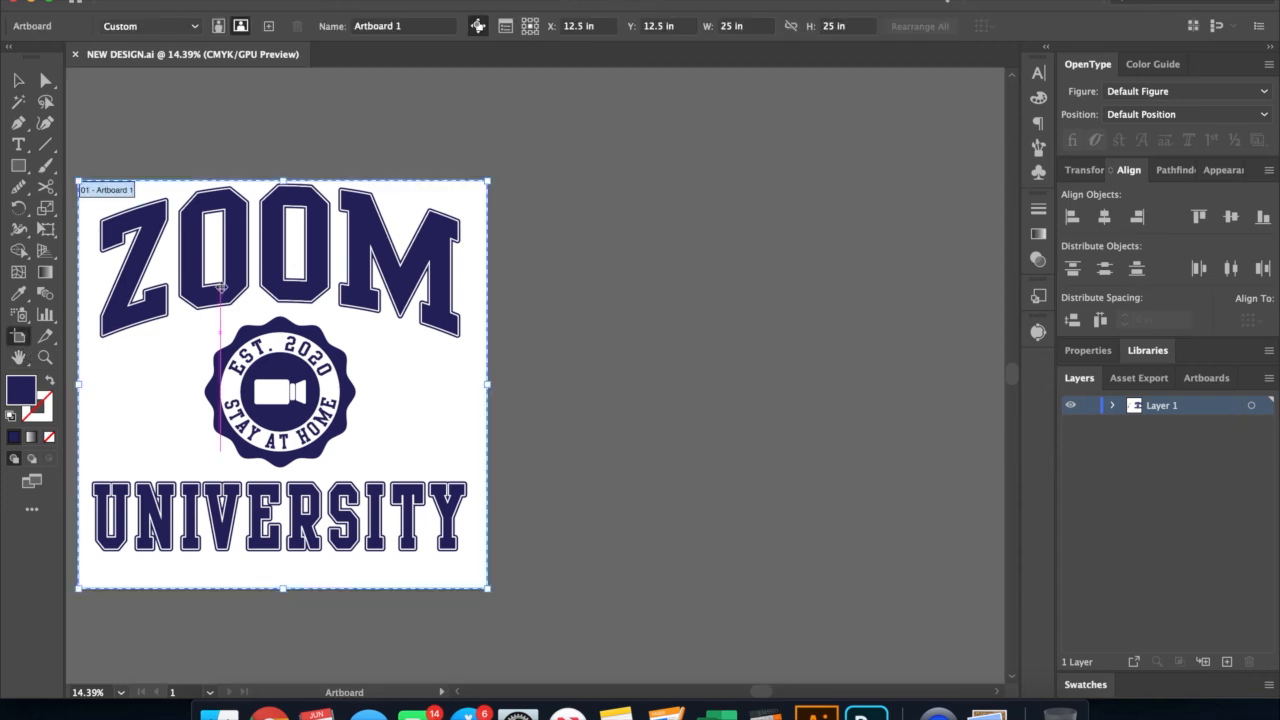
pyautogui.moveTo(221, 287); pyautogui.dragTo(669, 287)
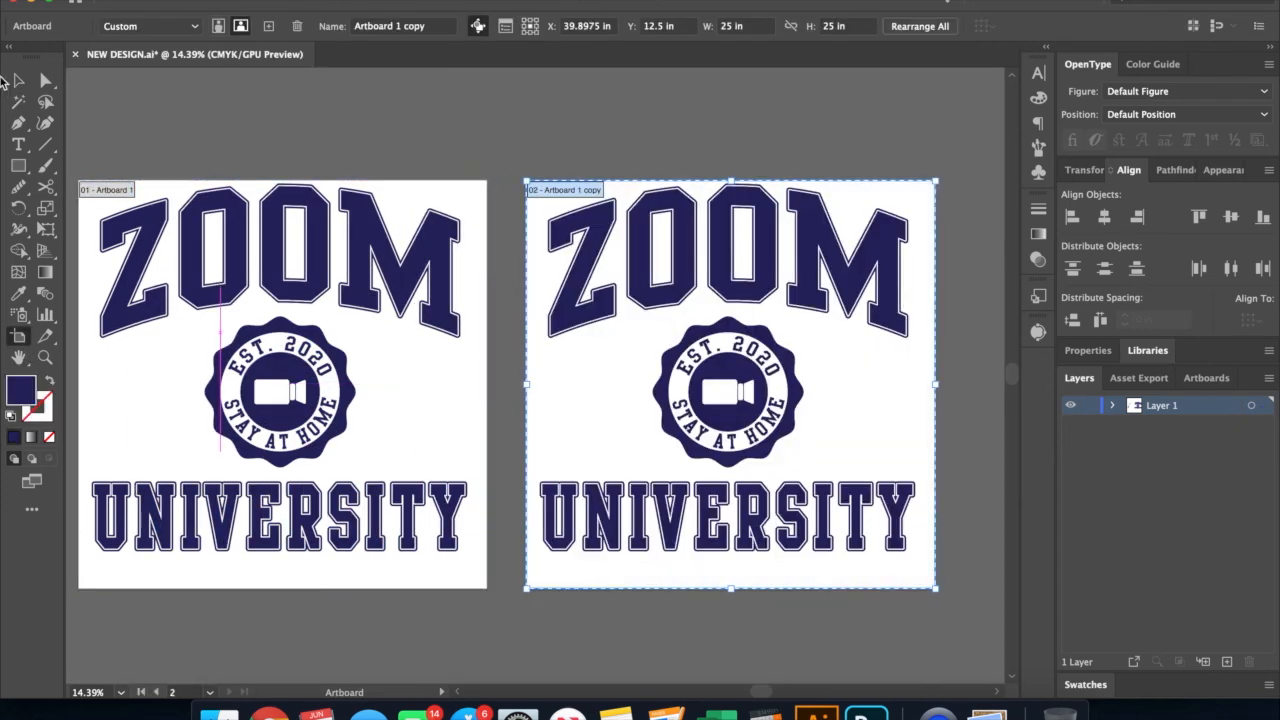
# Step: Expand the appearance of the duplicated design and expand its objects into editable shapes
pyautogui.click(20, 80)
pyautogui.click(728, 392)
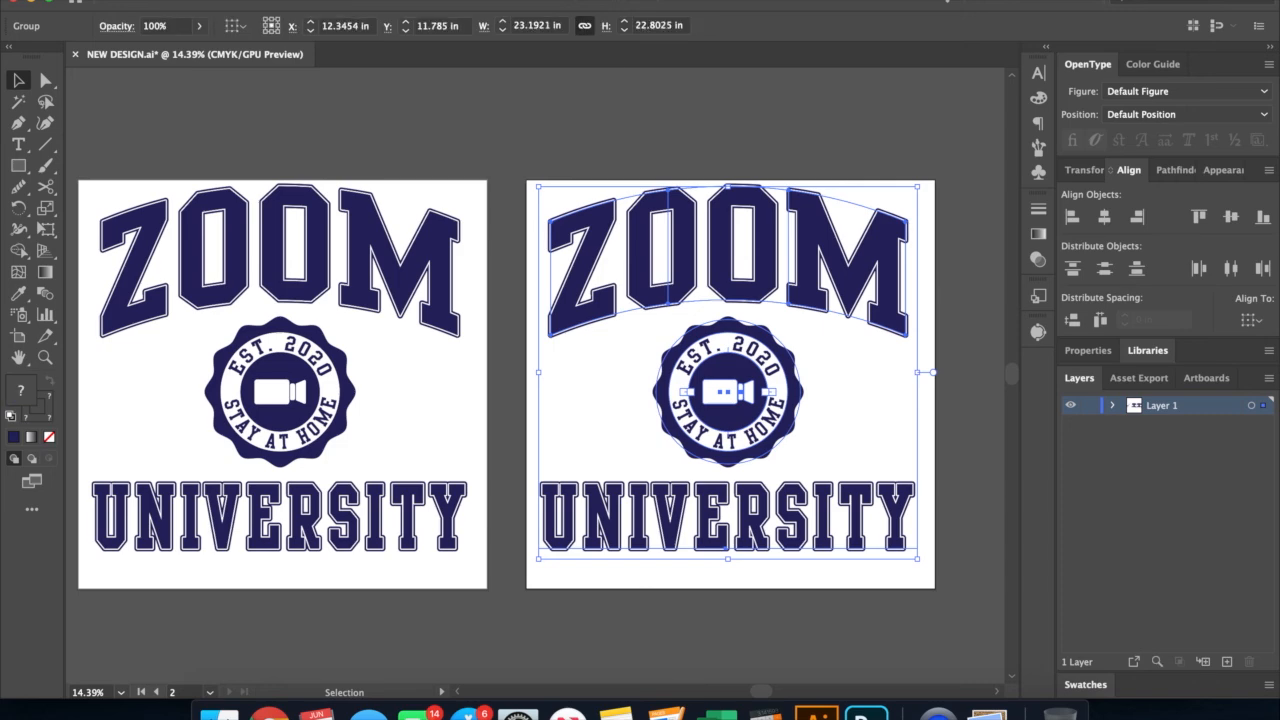
pyautogui.click(228, 0)
pyautogui.click(262, 181)
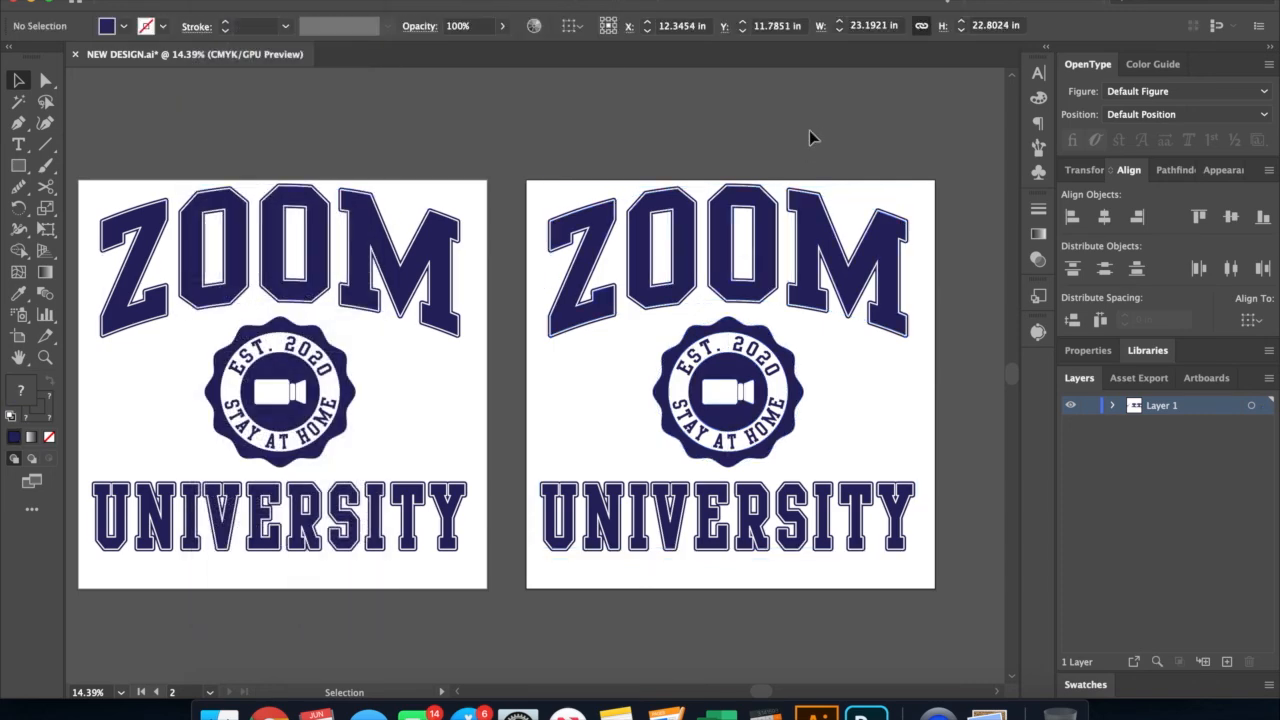
pyautogui.click(228, 0)
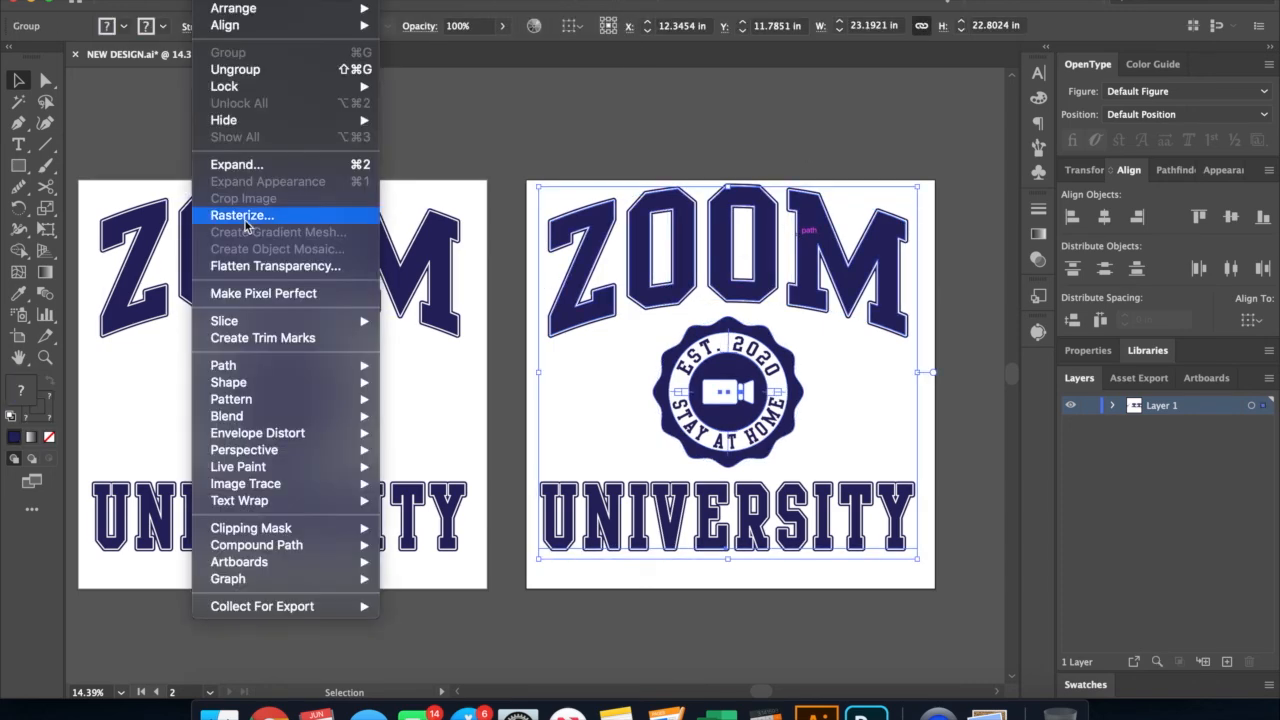
pyautogui.click(255, 163)
pyautogui.click(691, 449)
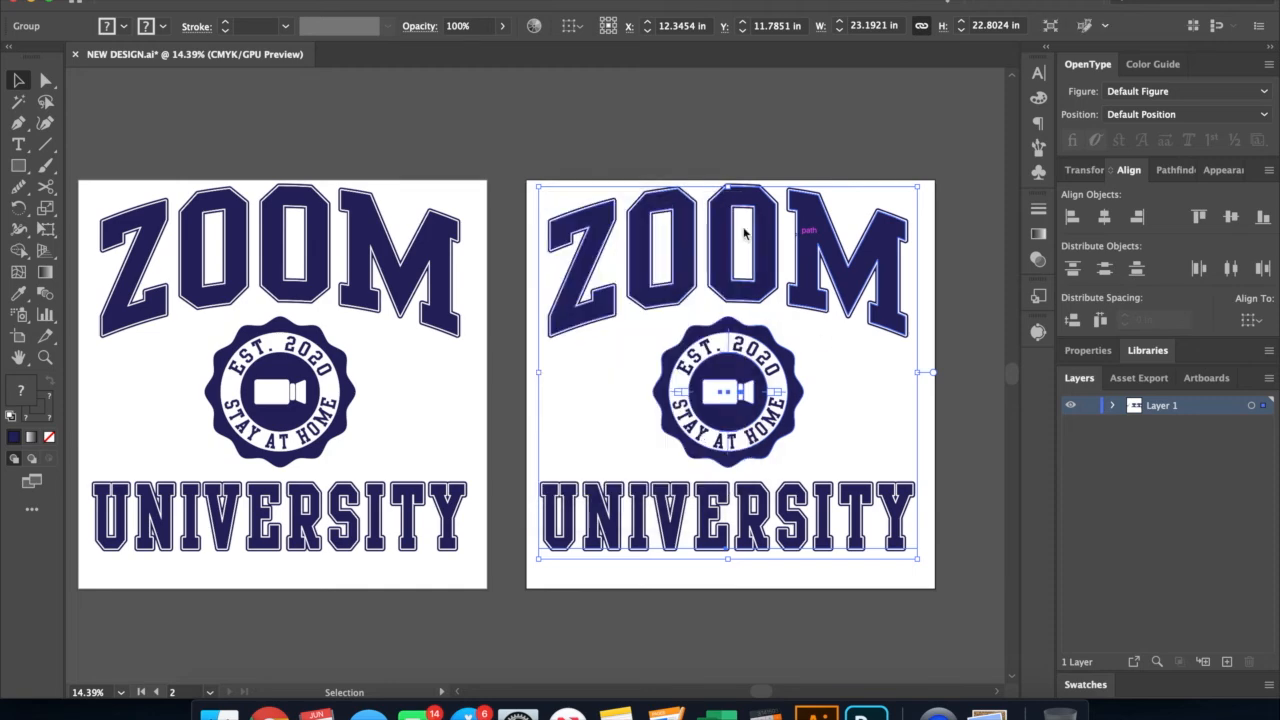
# Step: Expand the duplicated design once more so everything is outlined shapes, and deselect it
pyautogui.click(228, 0)
pyautogui.click(250, 163)
pyautogui.click(691, 449)
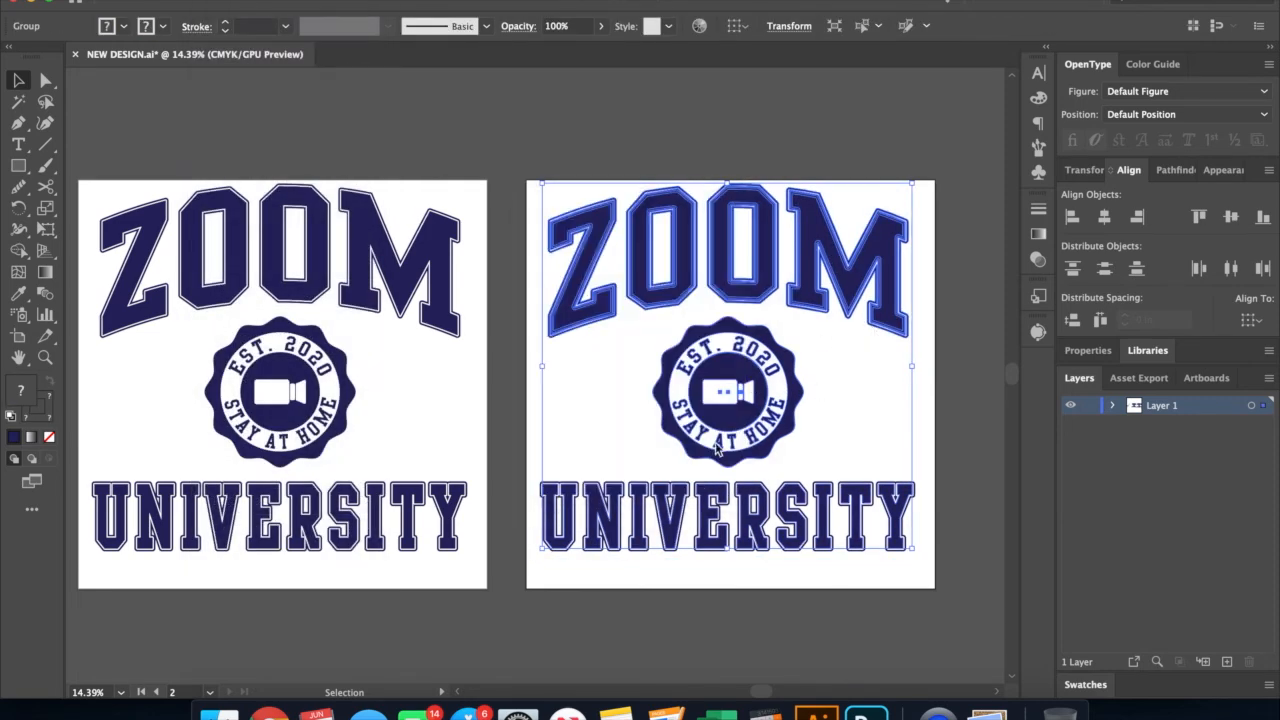
pyautogui.click(764, 129)
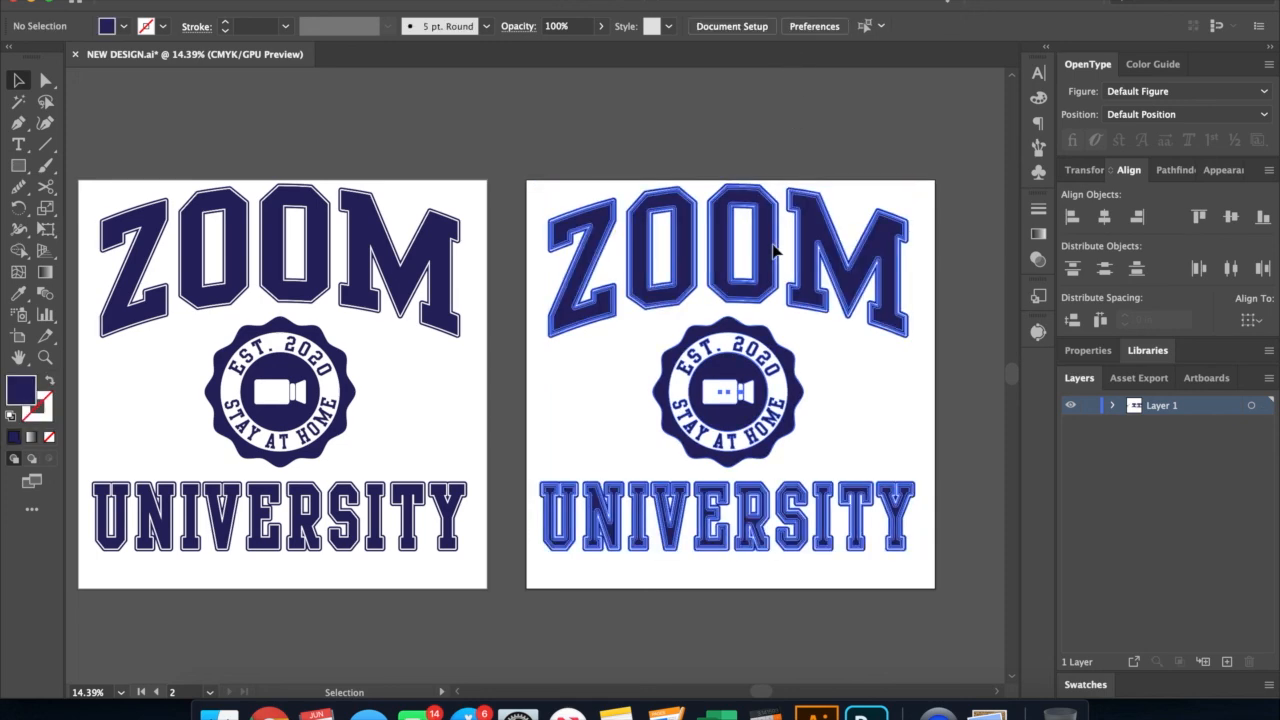
# Step: Merge the duplicated design's overlapping shapes with the Merge pathfinder
pyautogui.click(770, 248)
pyautogui.click(228, 0)
pyautogui.click(1071, 286)
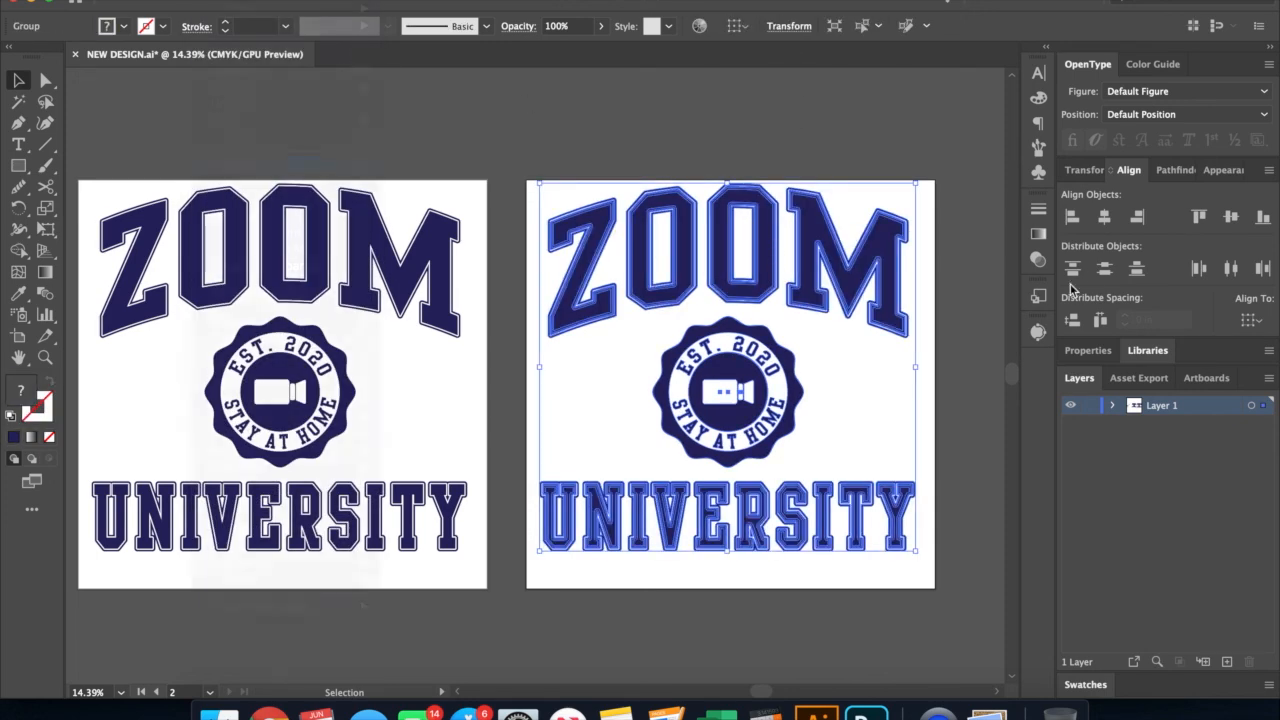
pyautogui.click(1175, 170)
pyautogui.click(1145, 262)
# Step: Isolate the merged group, select all its navy shapes by colour with the Magic Wand, and cut them
pyautogui.doubleClick(817, 230)
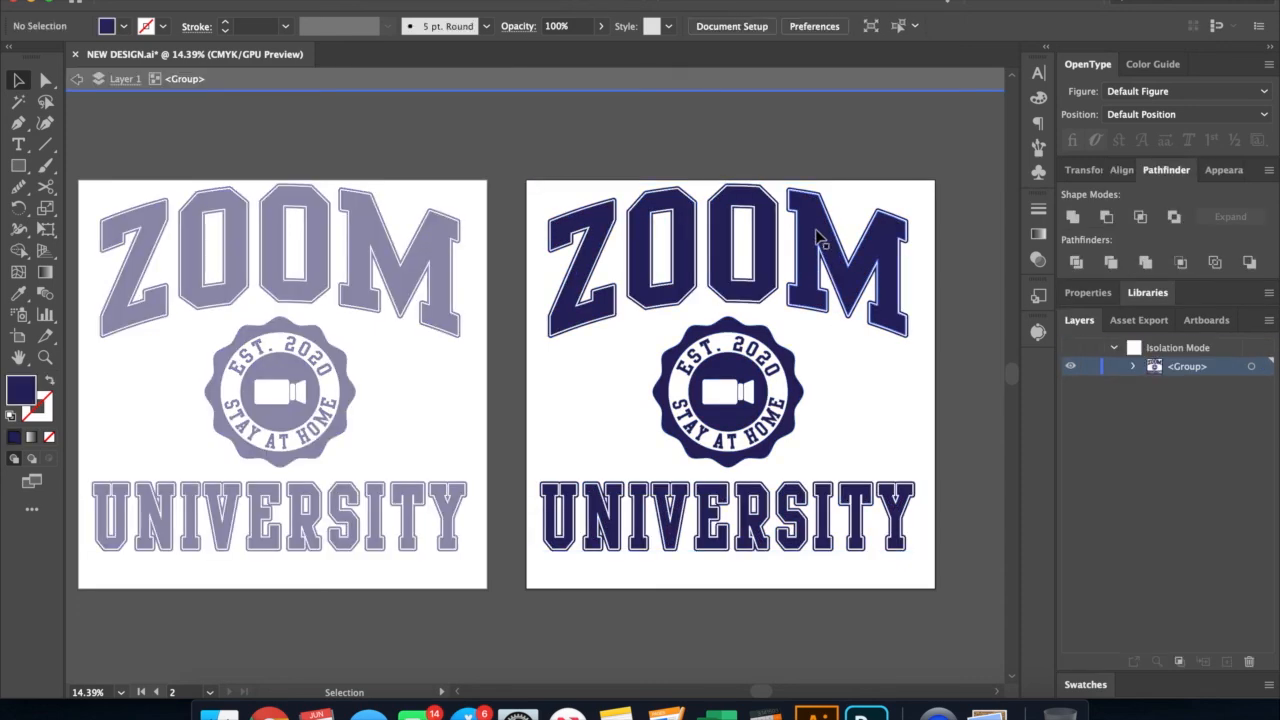
pyautogui.click(19, 104)
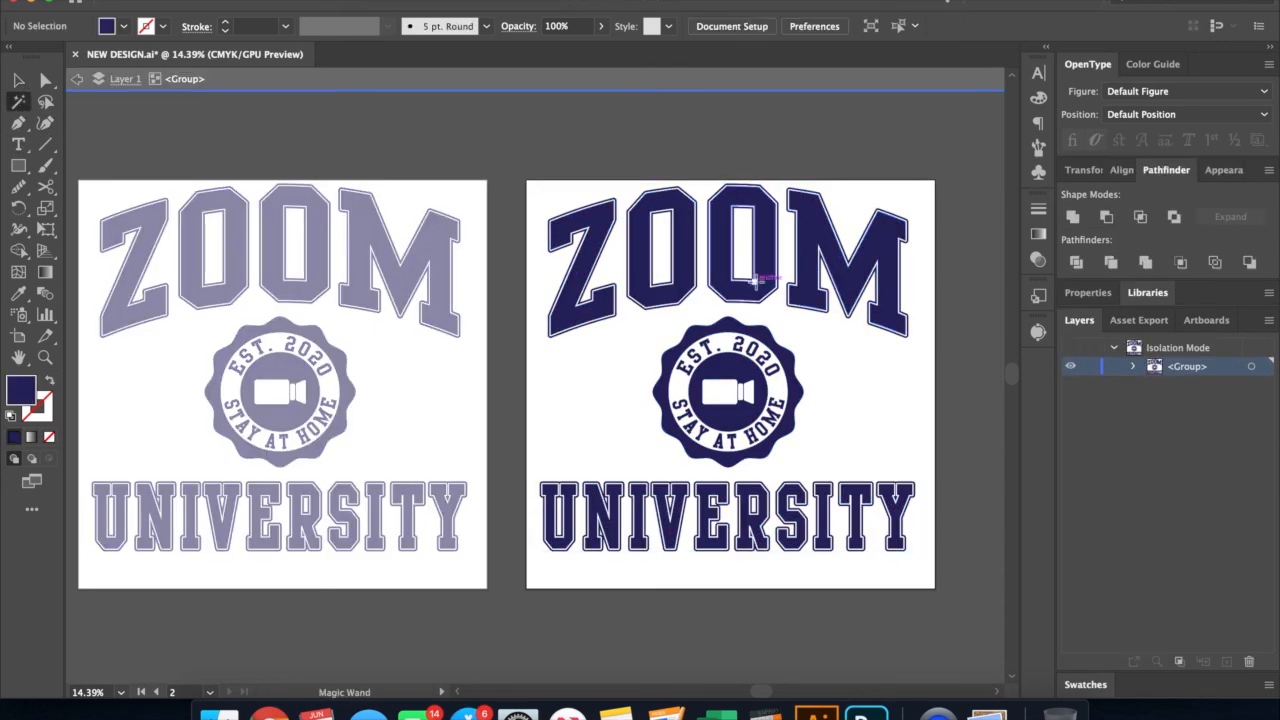
pyautogui.click(720, 258)
pyautogui.click(170, 2)
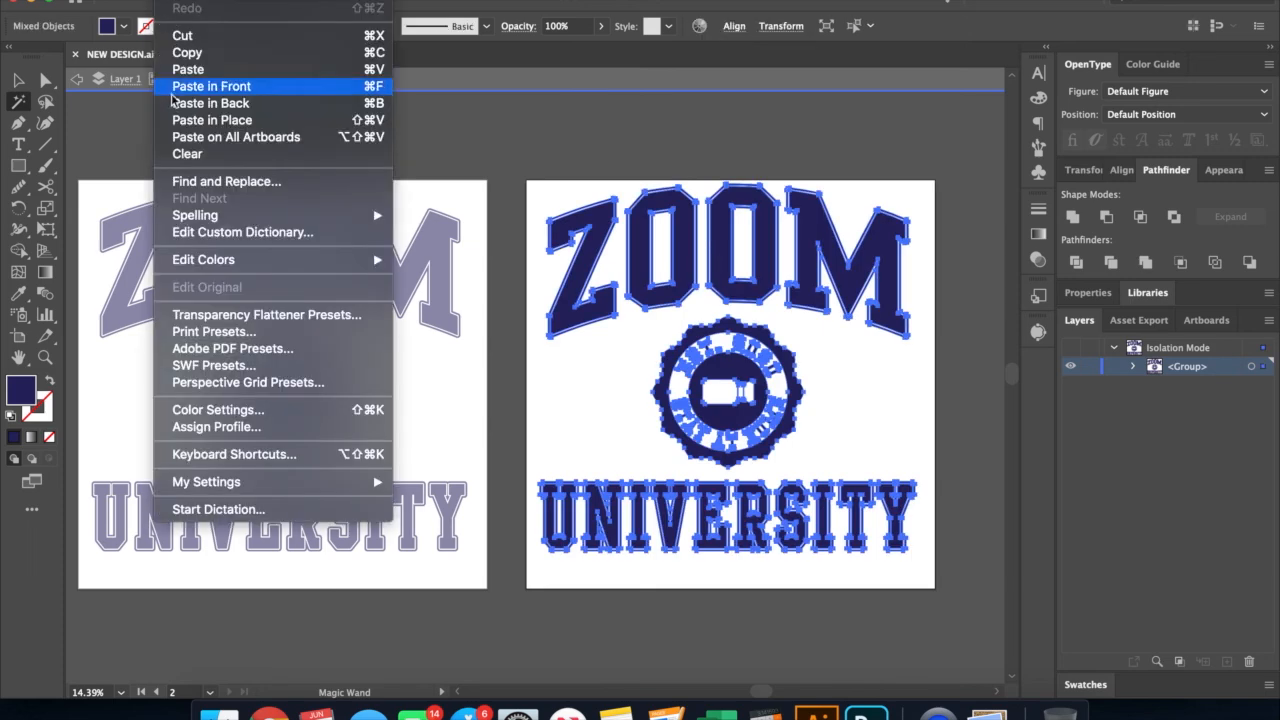
pyautogui.click(208, 40)
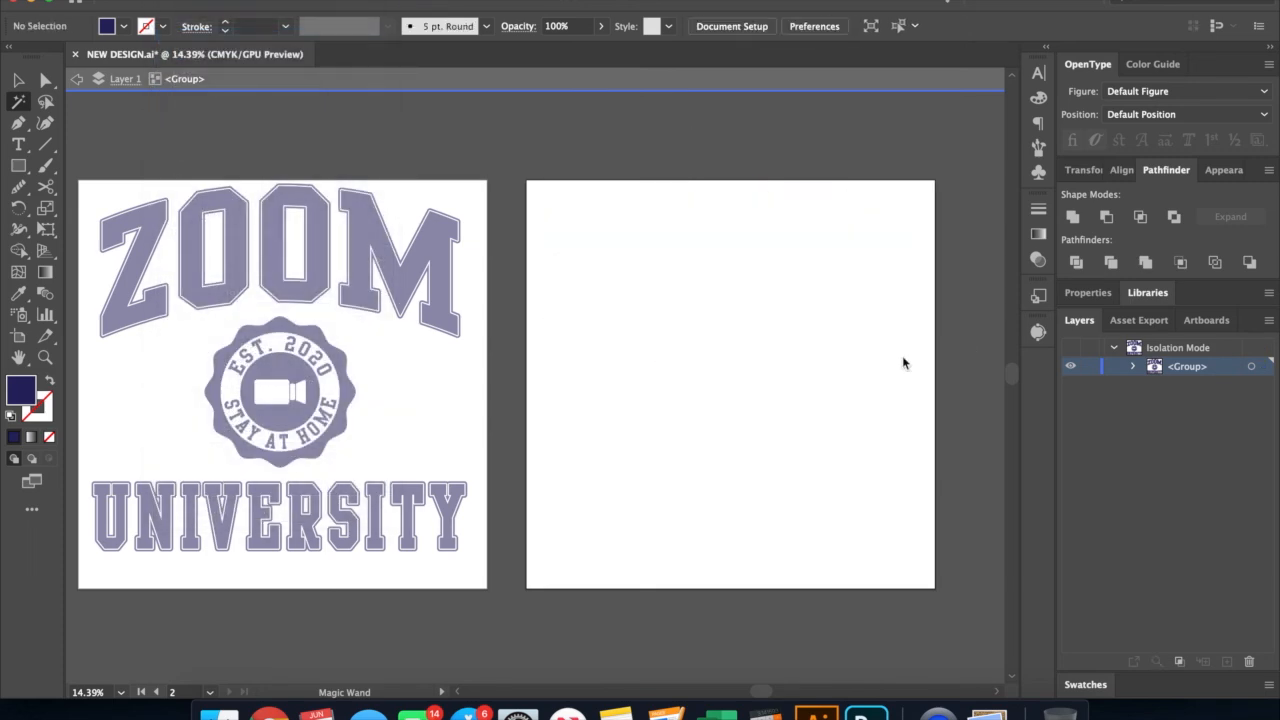
# Step: Select everything still remaining in the isolated group and delete it
pyautogui.click(170, 2)
pyautogui.moveTo(134, 2)
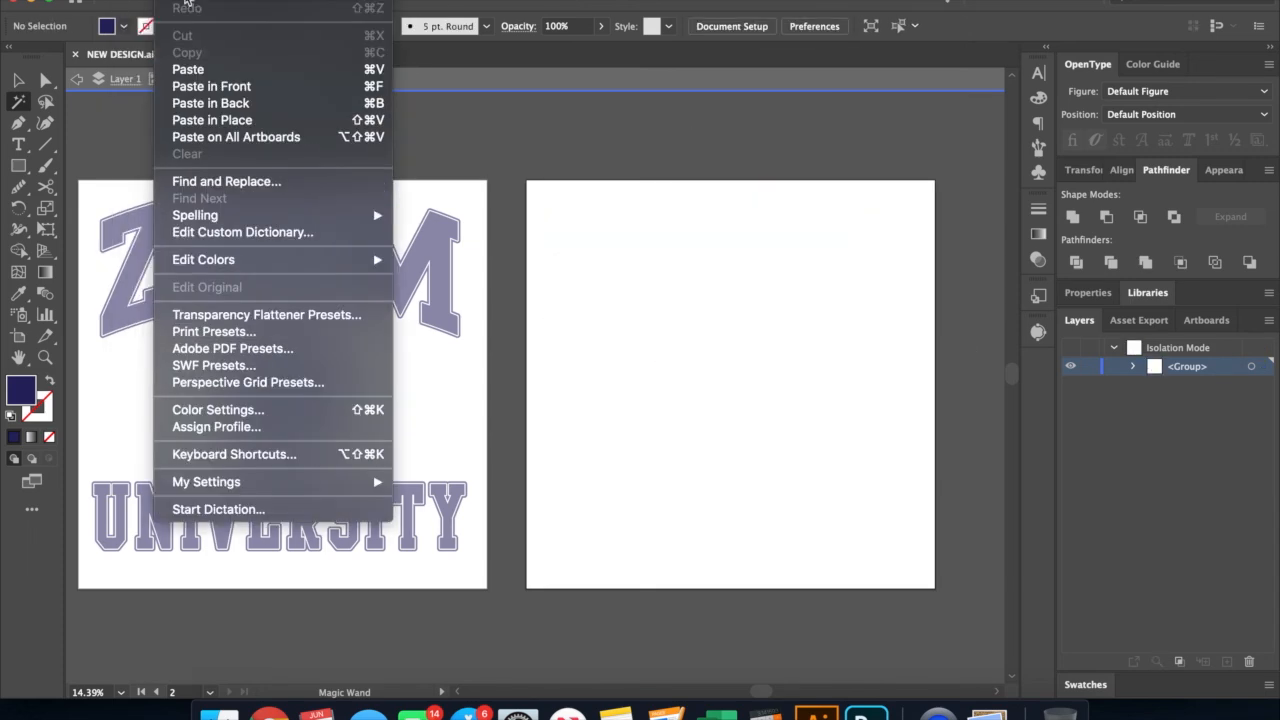
pyautogui.moveTo(212, 2)
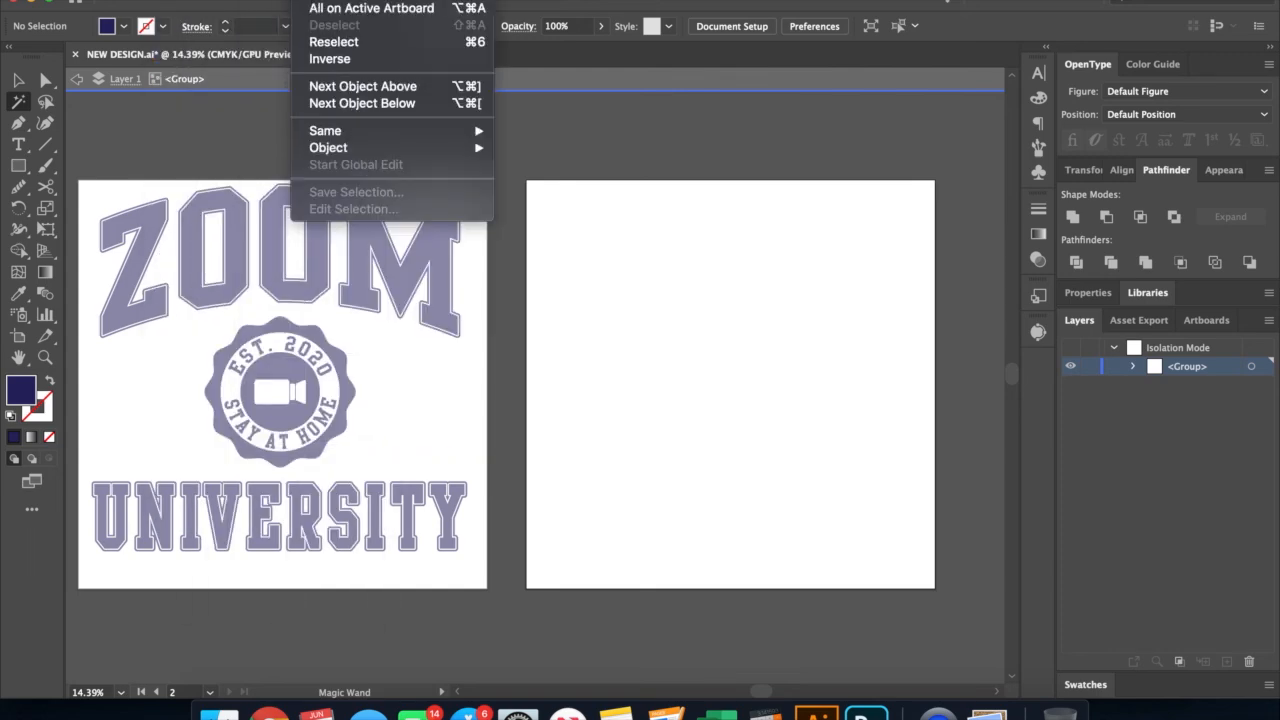
pyautogui.click(338, 15)
pyautogui.press('Delete')
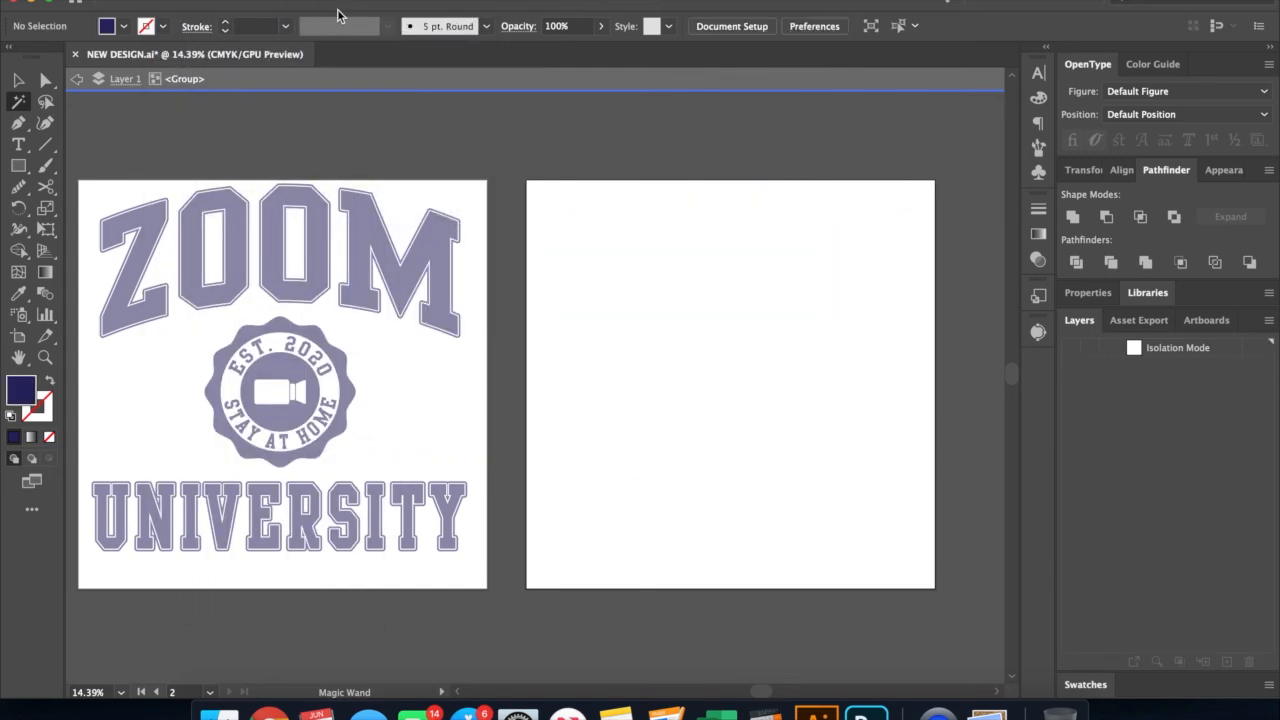
# Step: Paste the navy shapes back in place, group them, and exit isolation mode
pyautogui.click(130, 2)
pyautogui.moveTo(172, 2)
pyautogui.click(200, 120)
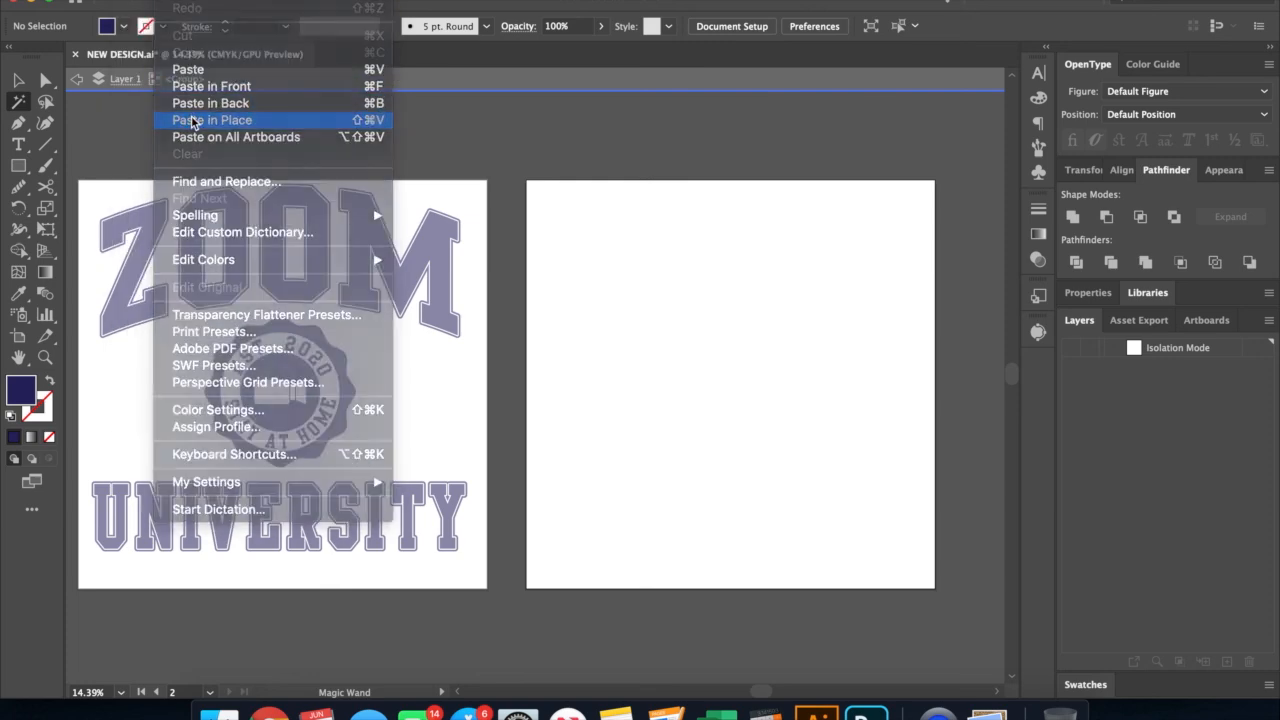
pyautogui.rightClick(740, 272)
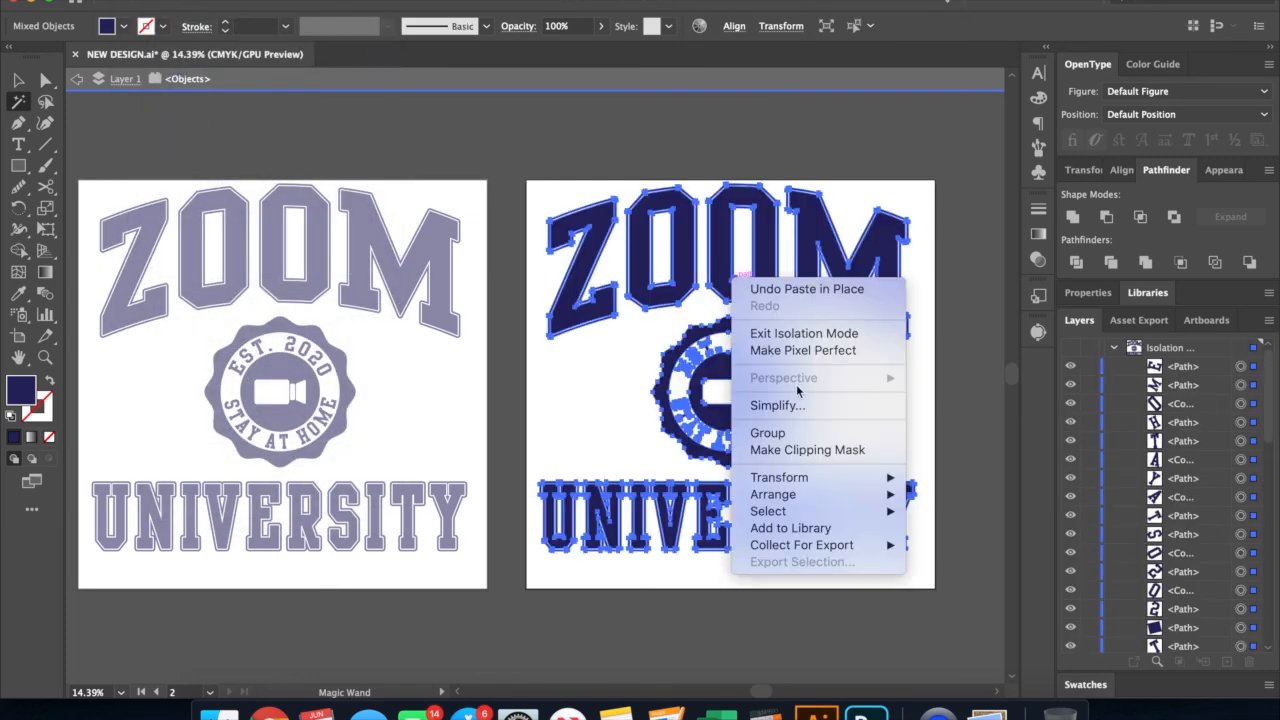
pyautogui.click(804, 436)
pyautogui.click(20, 82)
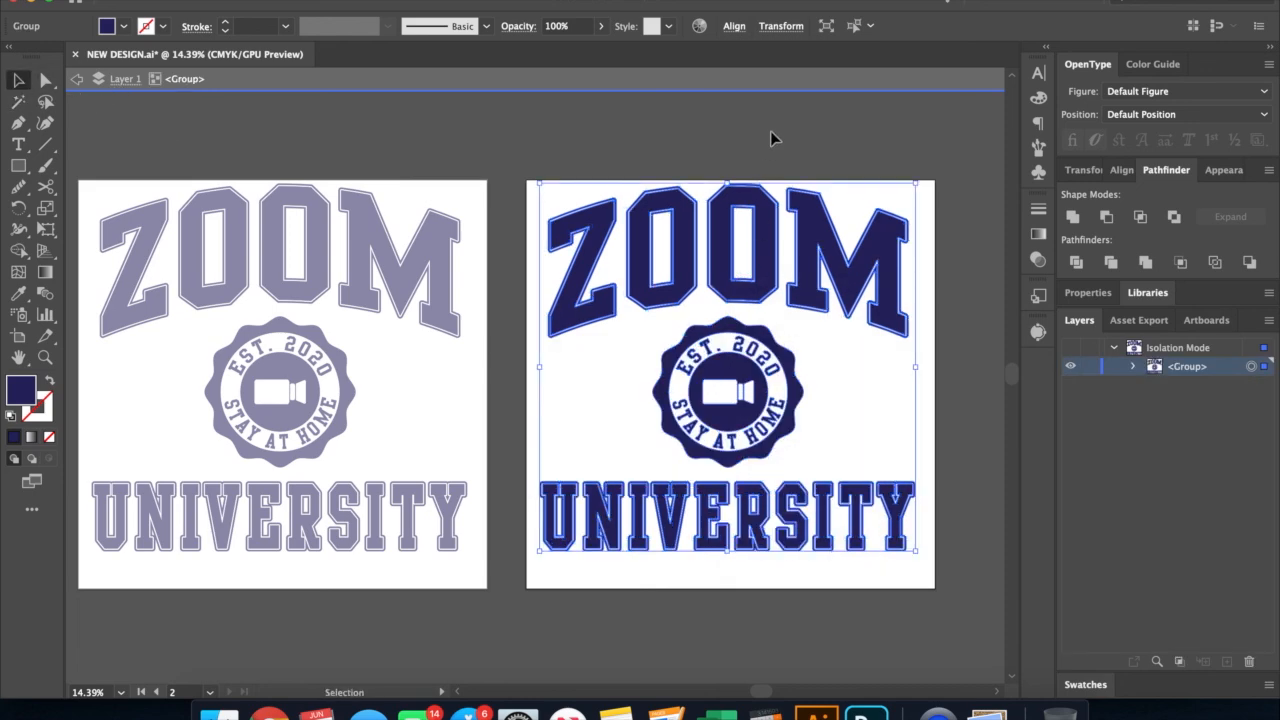
pyautogui.doubleClick(771, 138)
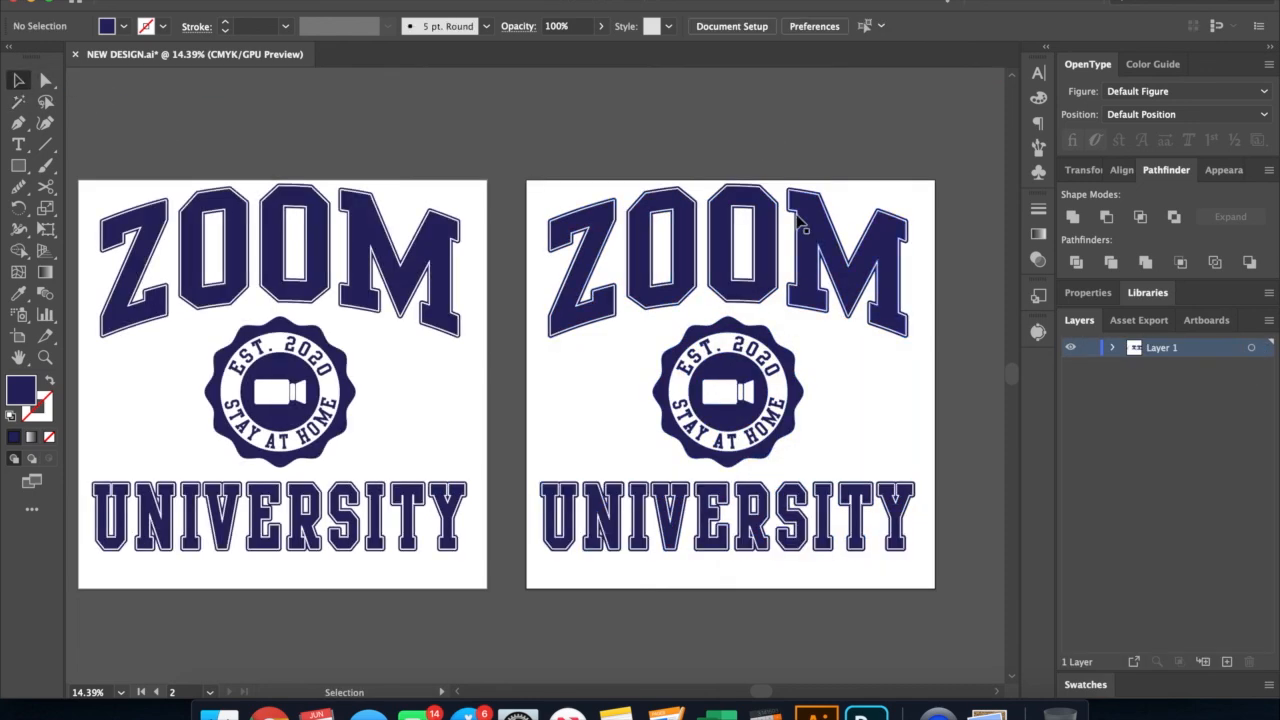
# Step: Try other fill swatches such as pink on the navy-only group and restore the navy swatch C=100 M=100 Y=25 K=25
pyautogui.press('super+equal')
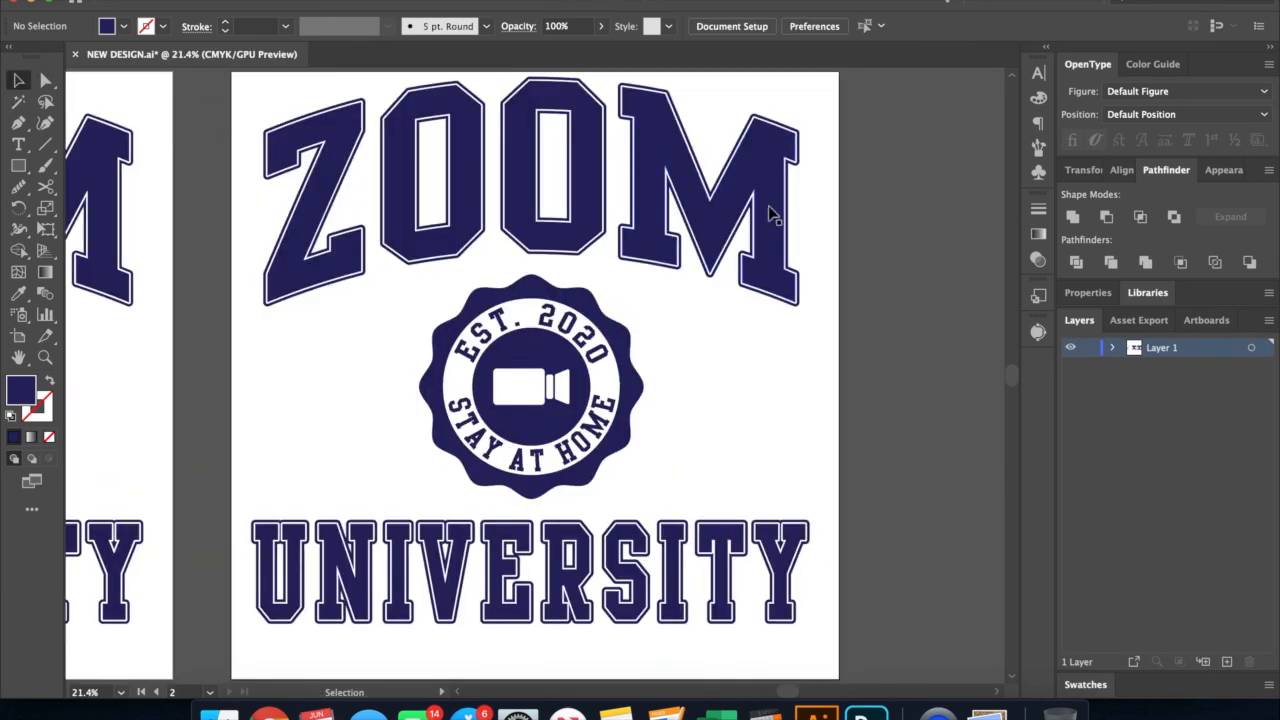
pyautogui.click(768, 210)
pyautogui.click(123, 26)
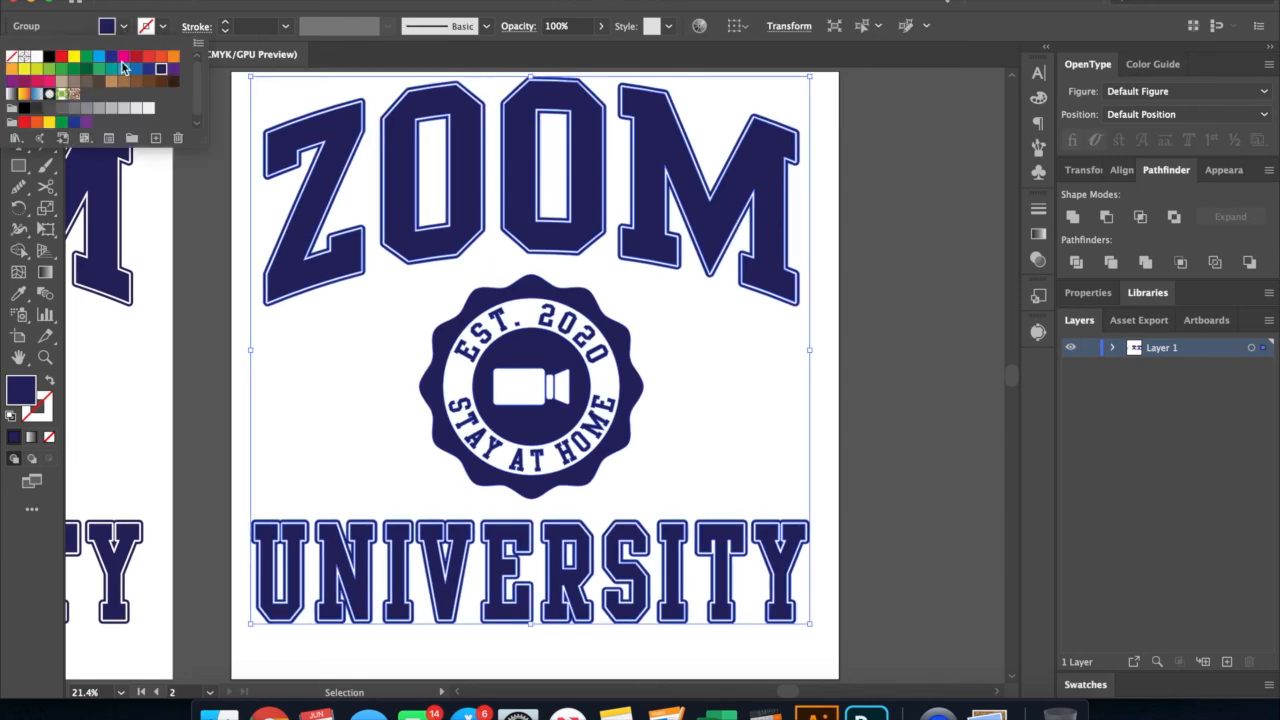
pyautogui.click(124, 68)
pyautogui.click(124, 56)
pyautogui.click(61, 68)
pyautogui.click(49, 80)
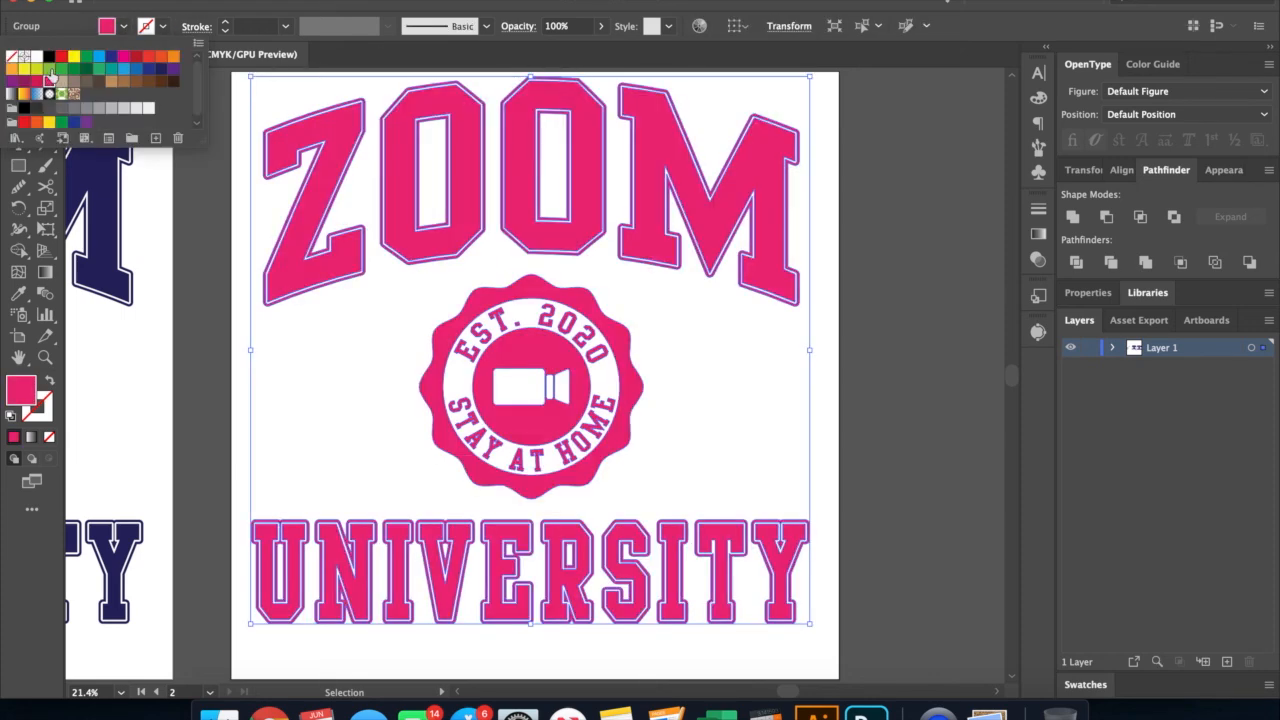
pyautogui.click(49, 57)
pyautogui.click(157, 86)
pyautogui.click(171, 70)
pyautogui.click(160, 69)
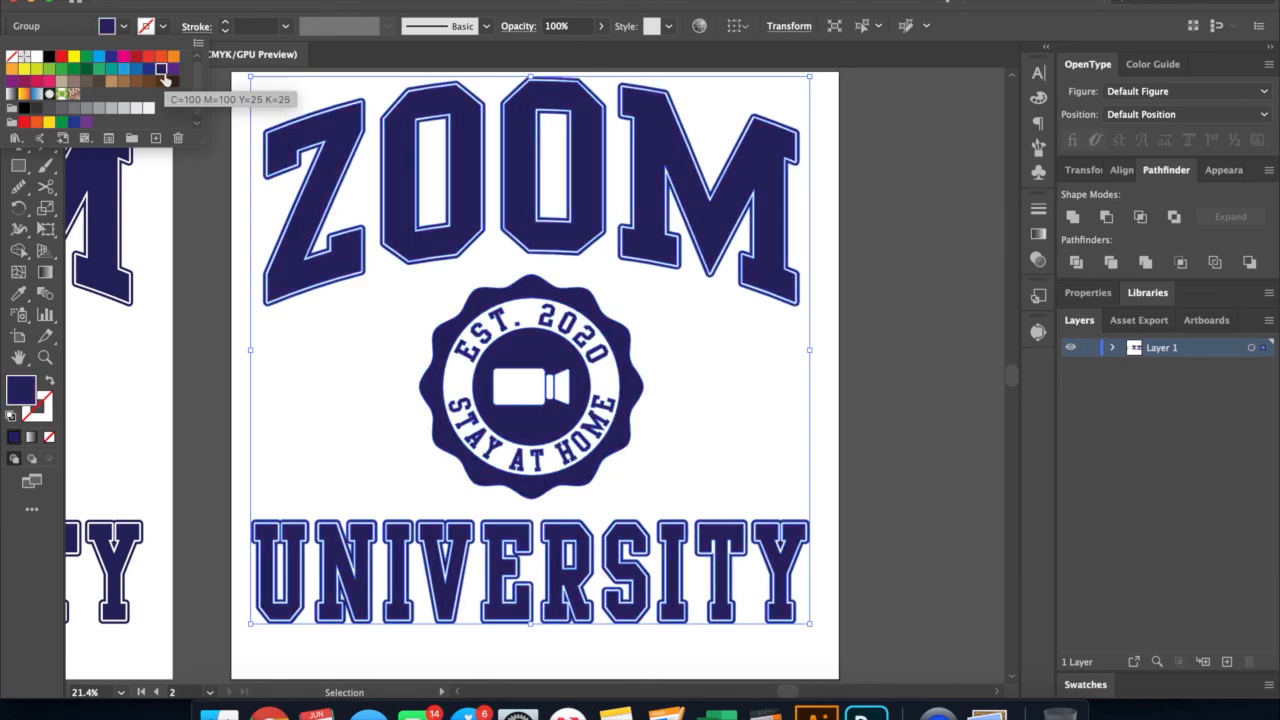
pyautogui.click(918, 264)
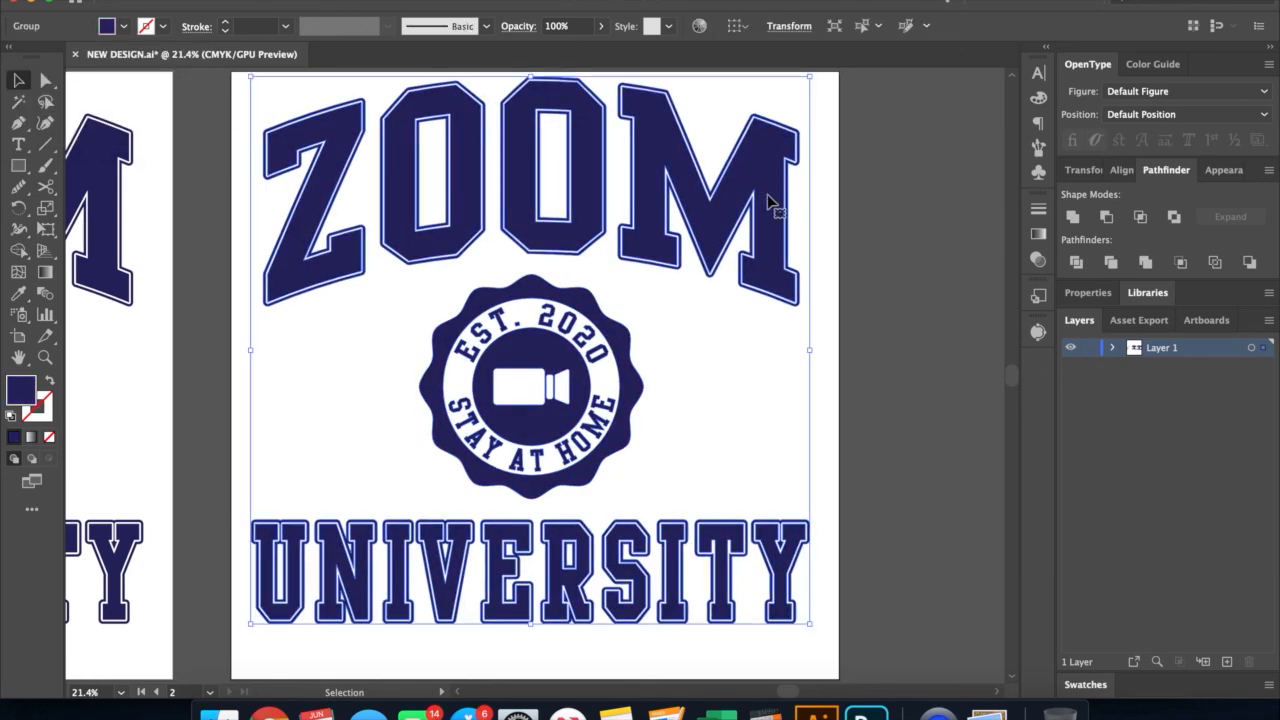
# Step: Export the navy-only group as a 1x PNG asset named ZOOM U to the DESIGNS folder
pyautogui.rightClick(694, 210)
pyautogui.click(748, 492)
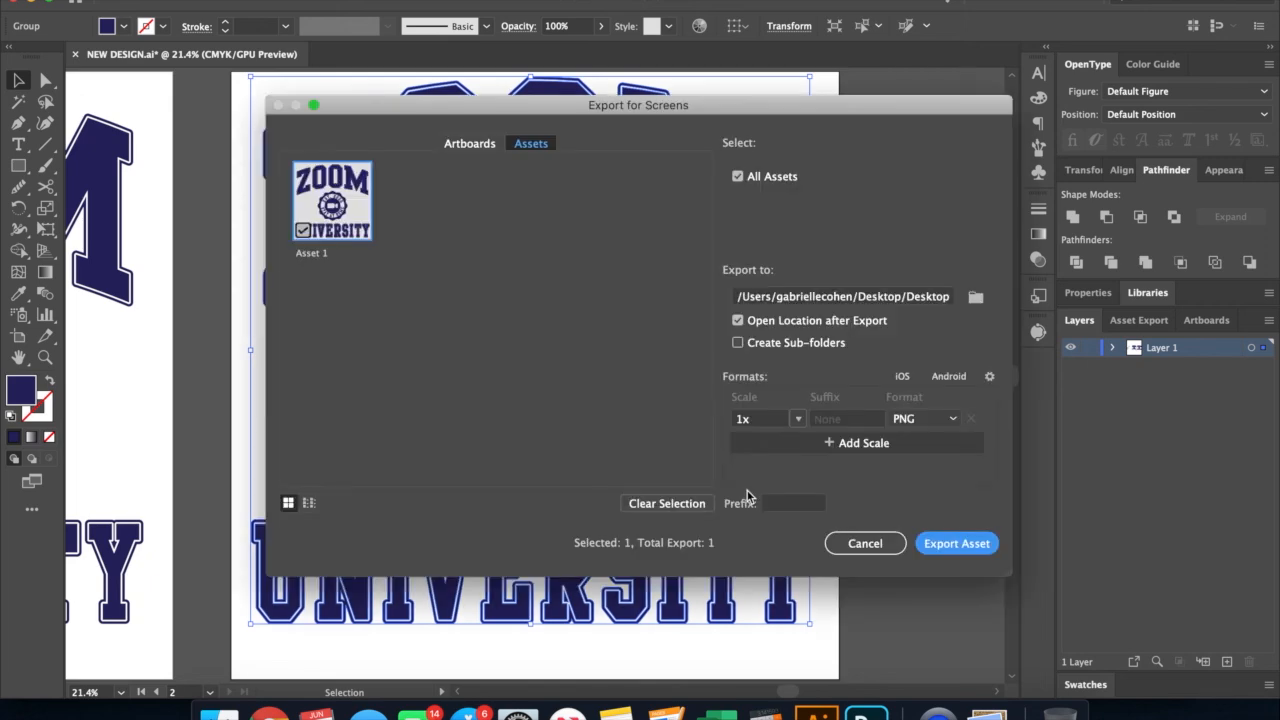
pyautogui.doubleClick(318, 255)
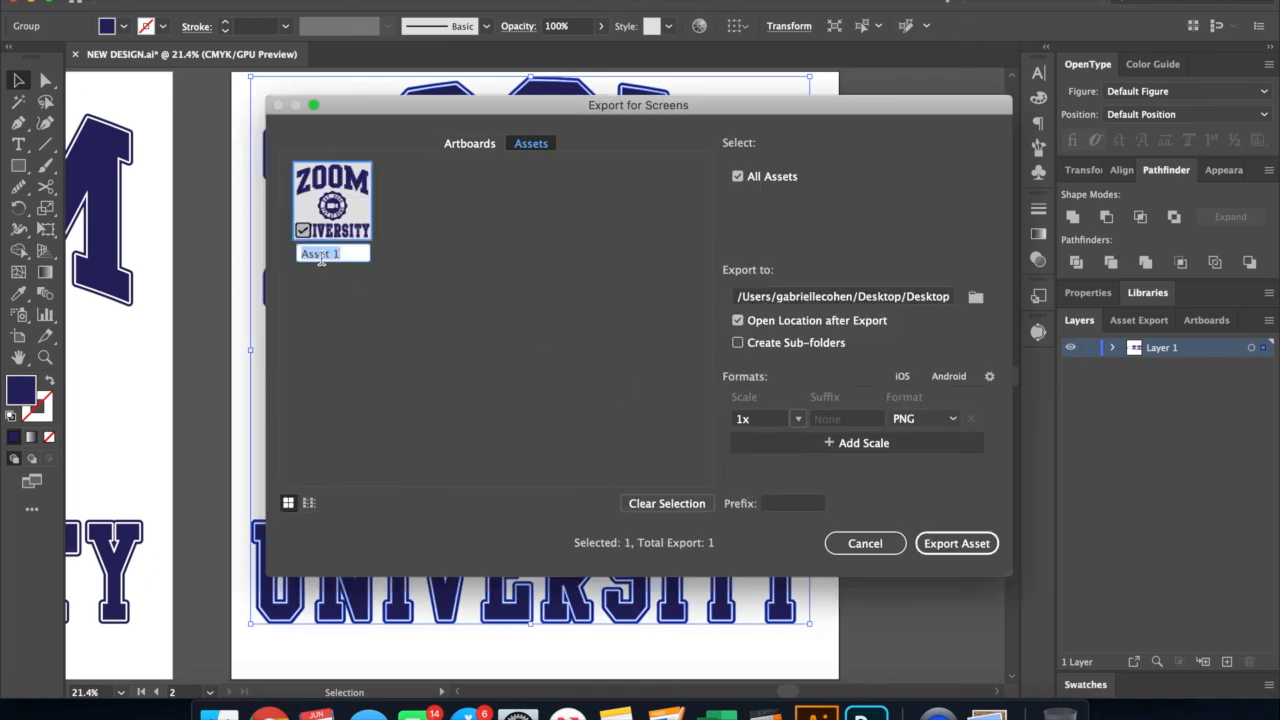
pyautogui.write('ZOOM')
pyautogui.click(982, 298)
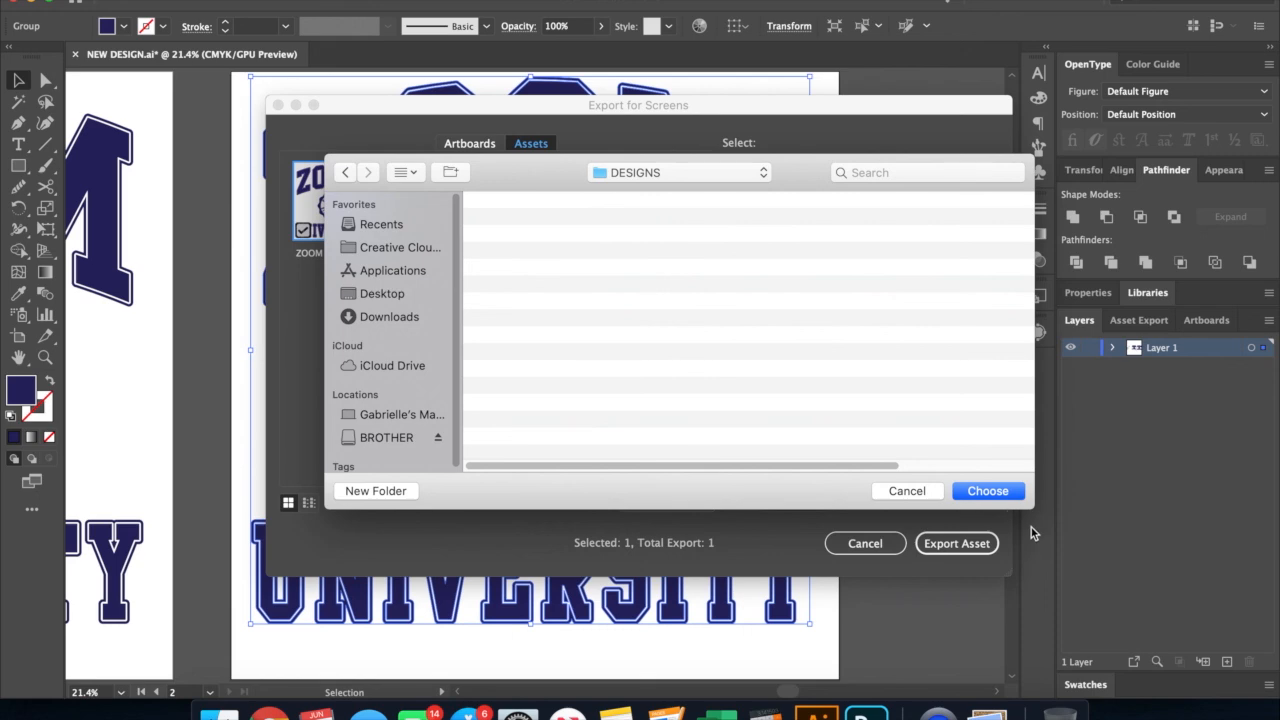
pyautogui.click(988, 491)
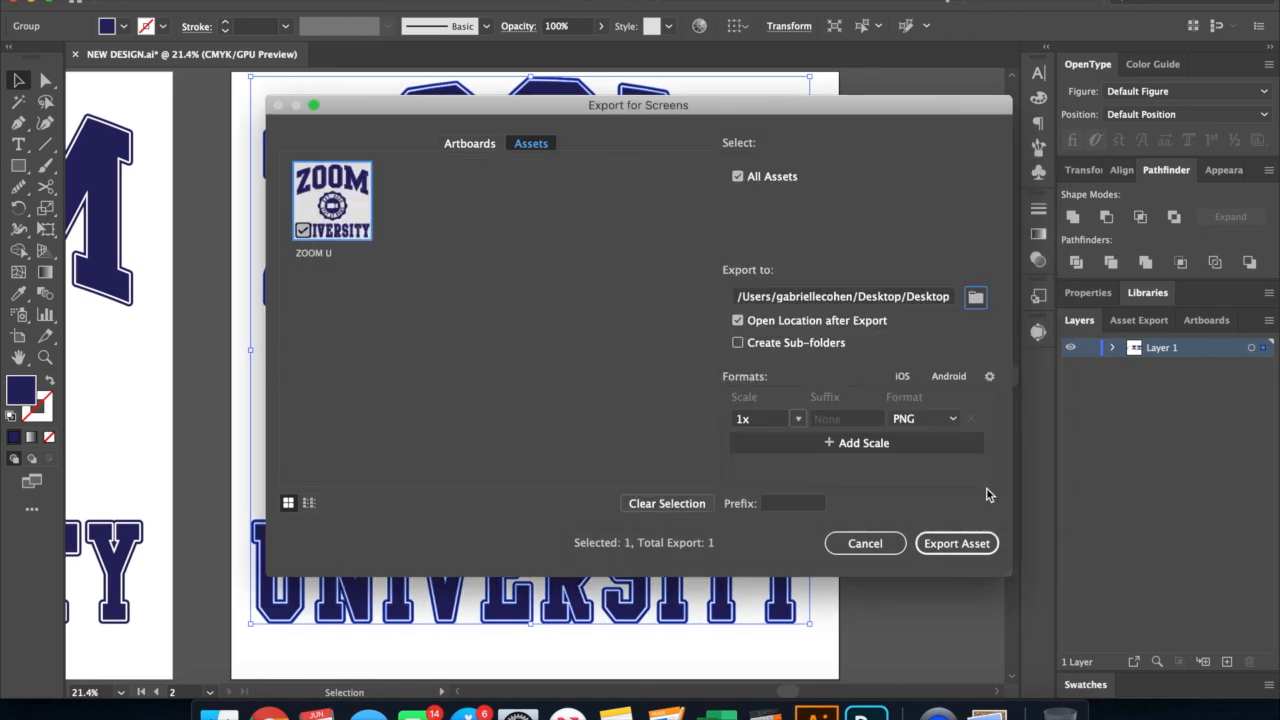
pyautogui.click(978, 543)
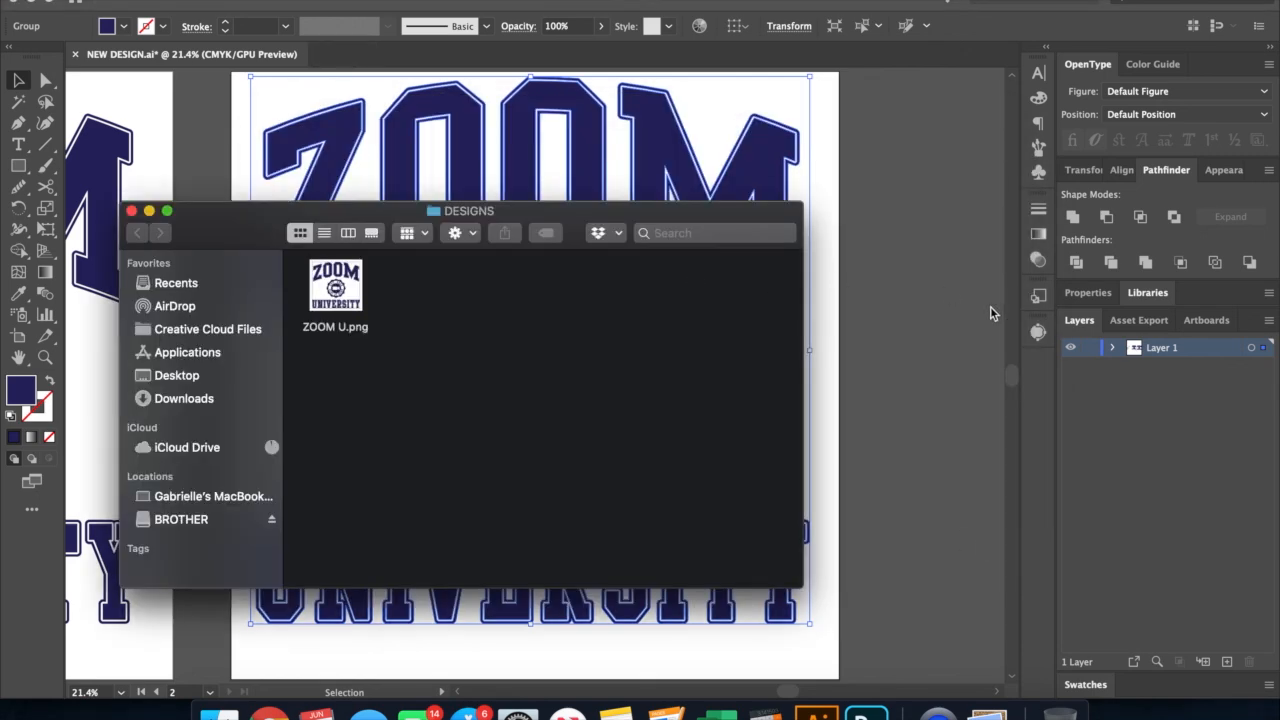
# Step: Open the exported ZOOM U.png to check its background transparency, and close the preview
pyautogui.click(324, 298)
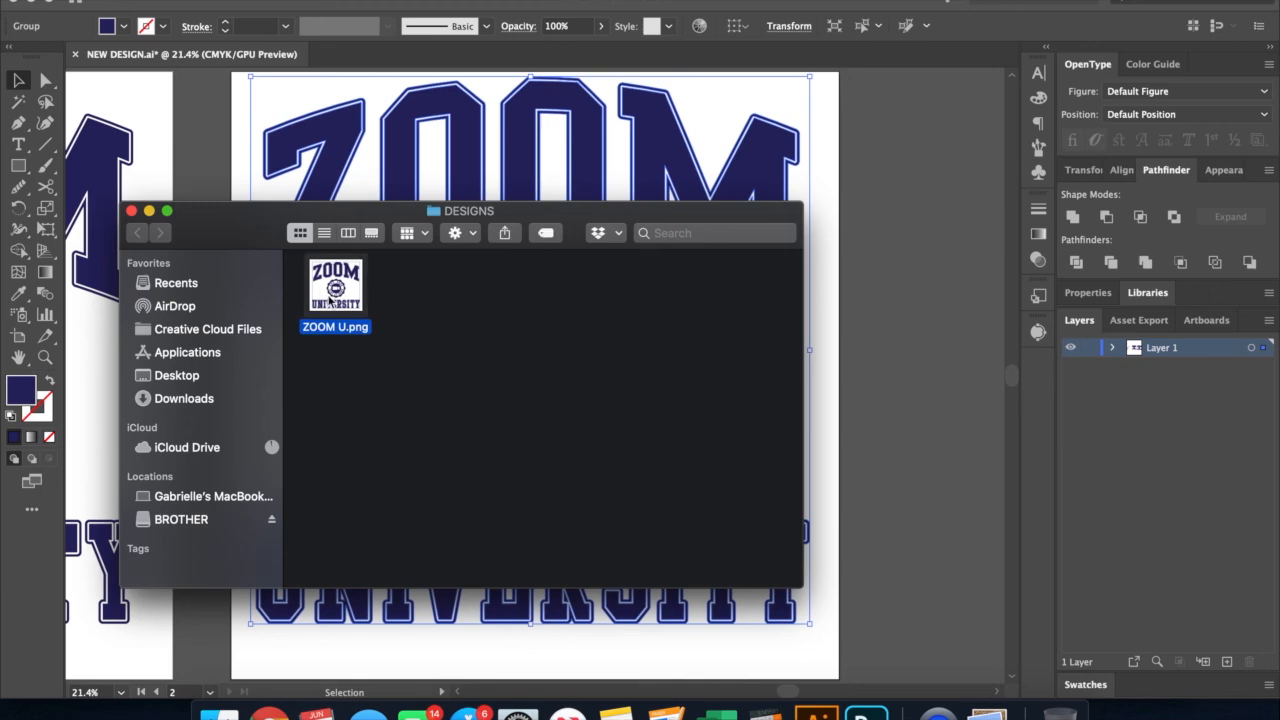
pyautogui.doubleClick(330, 298)
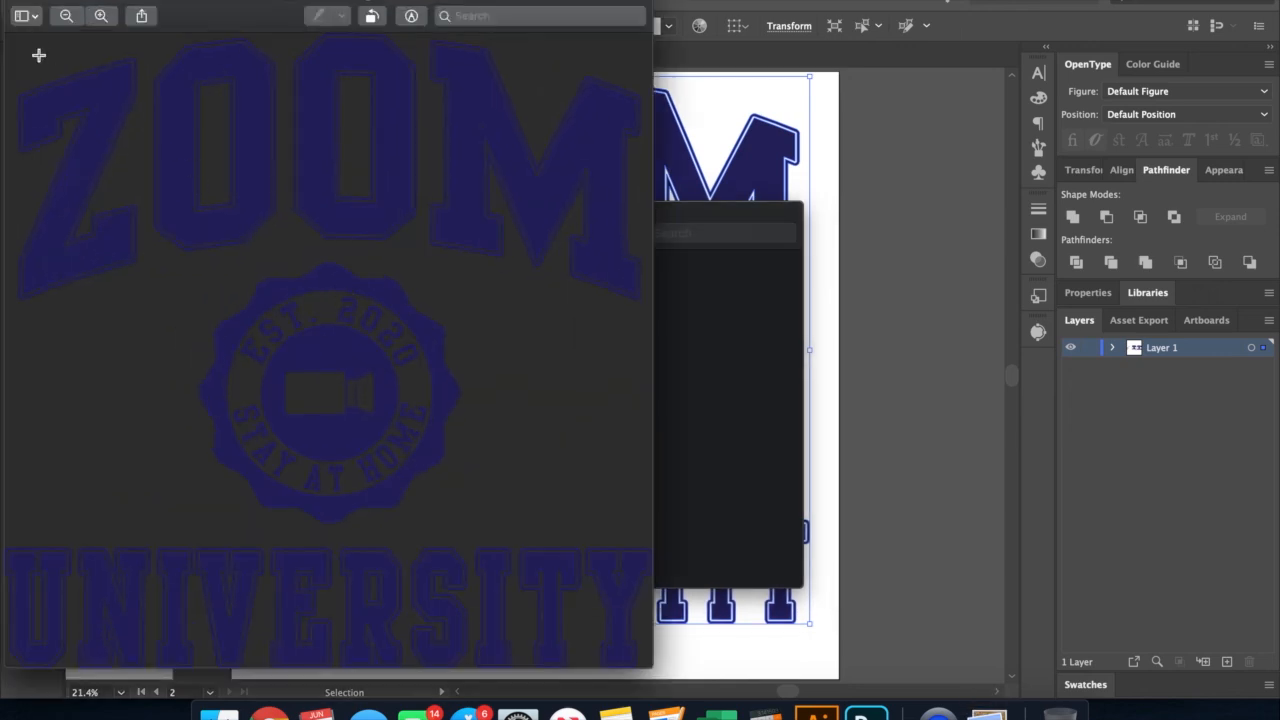
pyautogui.click(16, 5)
# Step: Place ZOOM U.png from the DESIGNS folder into the document, overlapping the second artboard's edge
pyautogui.moveTo(336, 300); pyautogui.dragTo(906, 365)
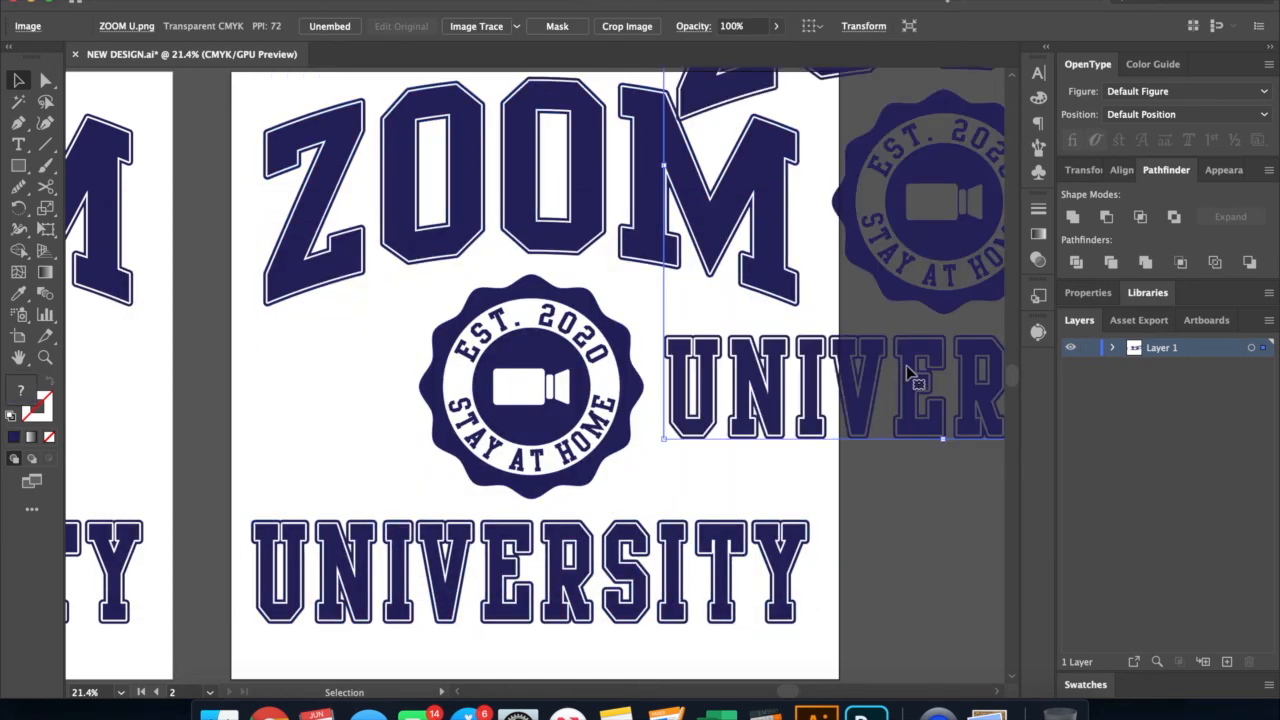